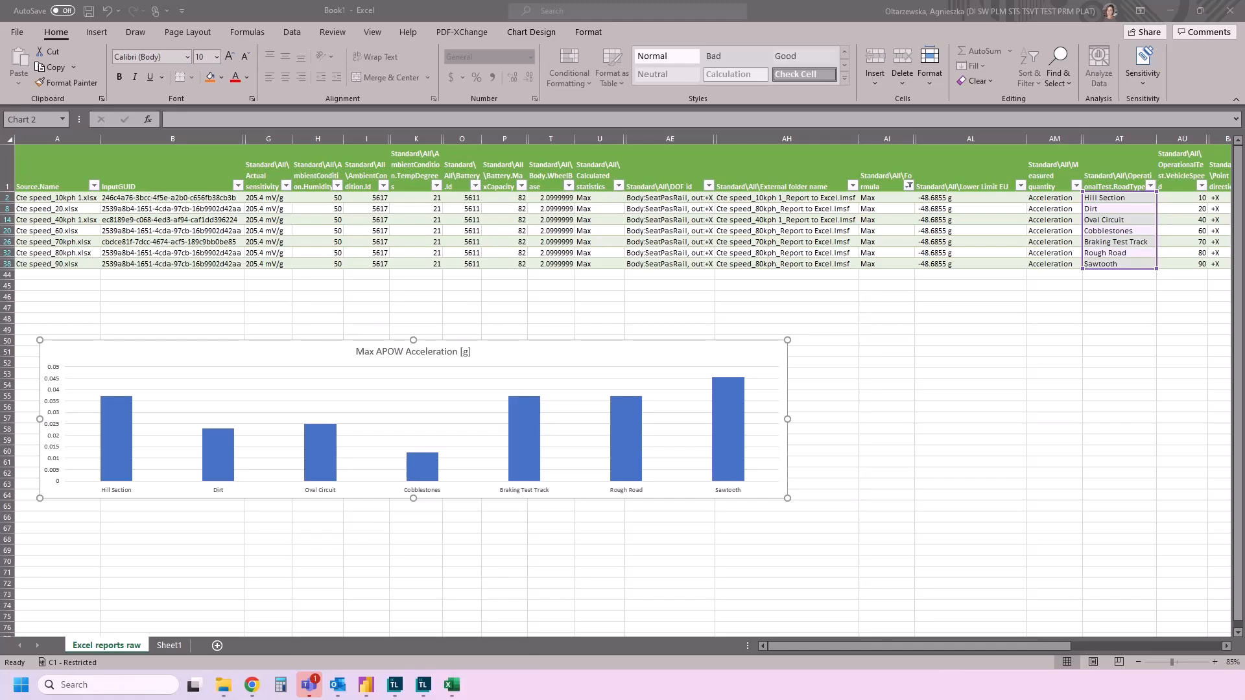
Switch to Simcenter Testlab Desktop Neo and examine the project runs and the Spectrum average, Statistics and Report to Excel process methods.
mouse_move(393, 686)
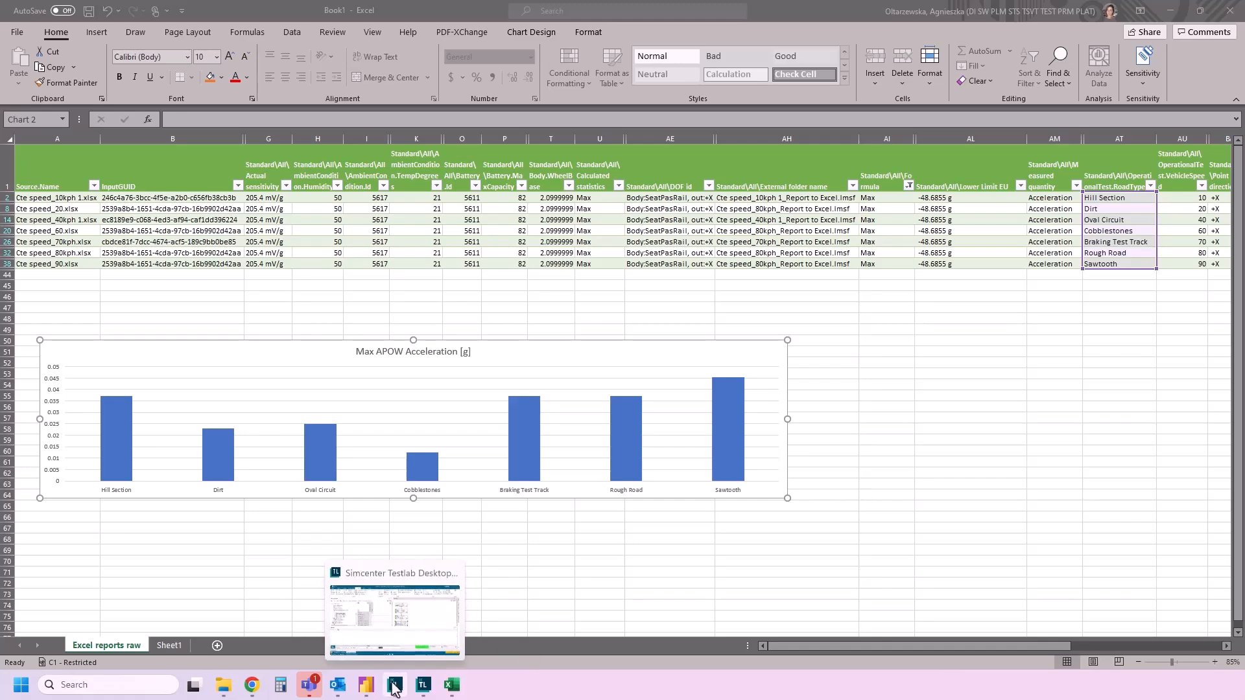
left_click(414, 611)
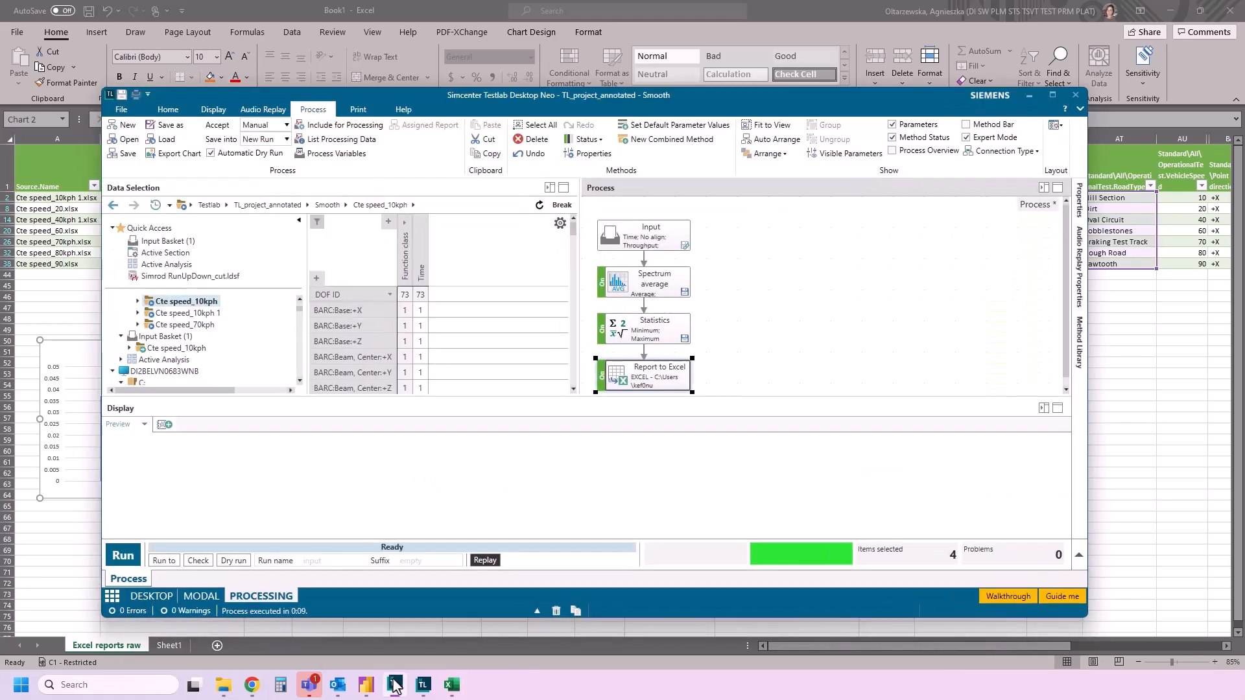
double_click(418, 94)
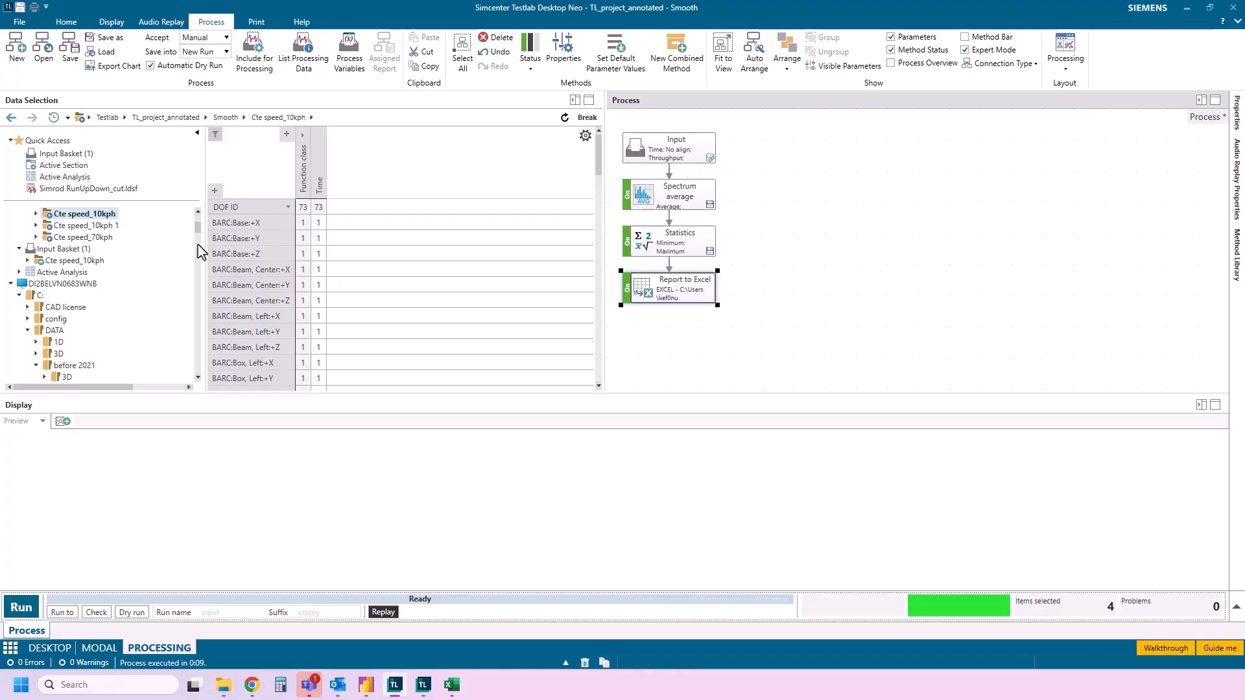
scroll(260, 337, "down", 5)
scroll(107, 279, "up", 3)
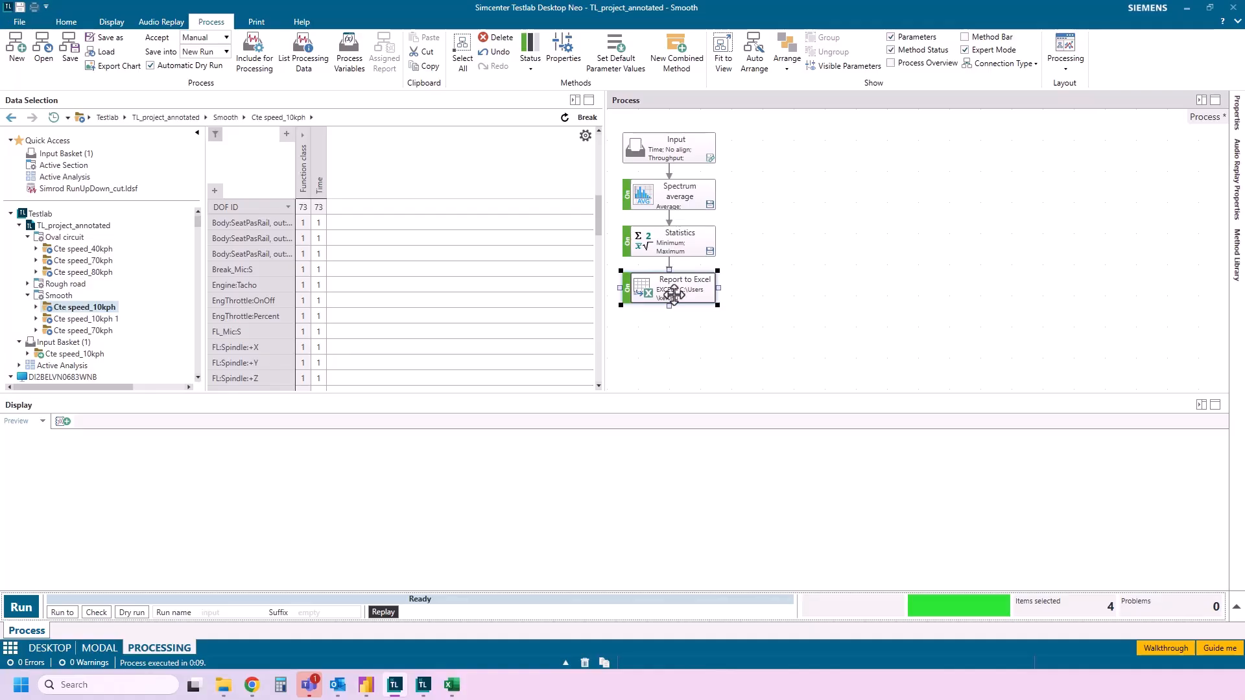
mouse_move(684, 188)
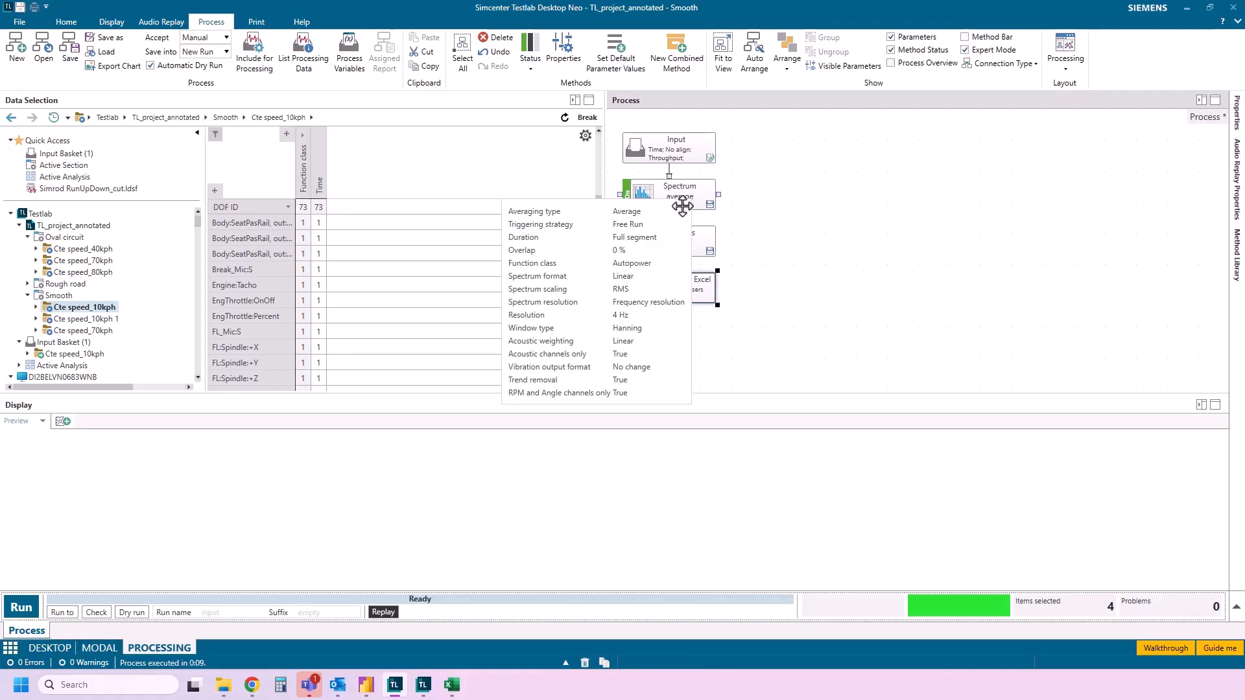
mouse_move(709, 251)
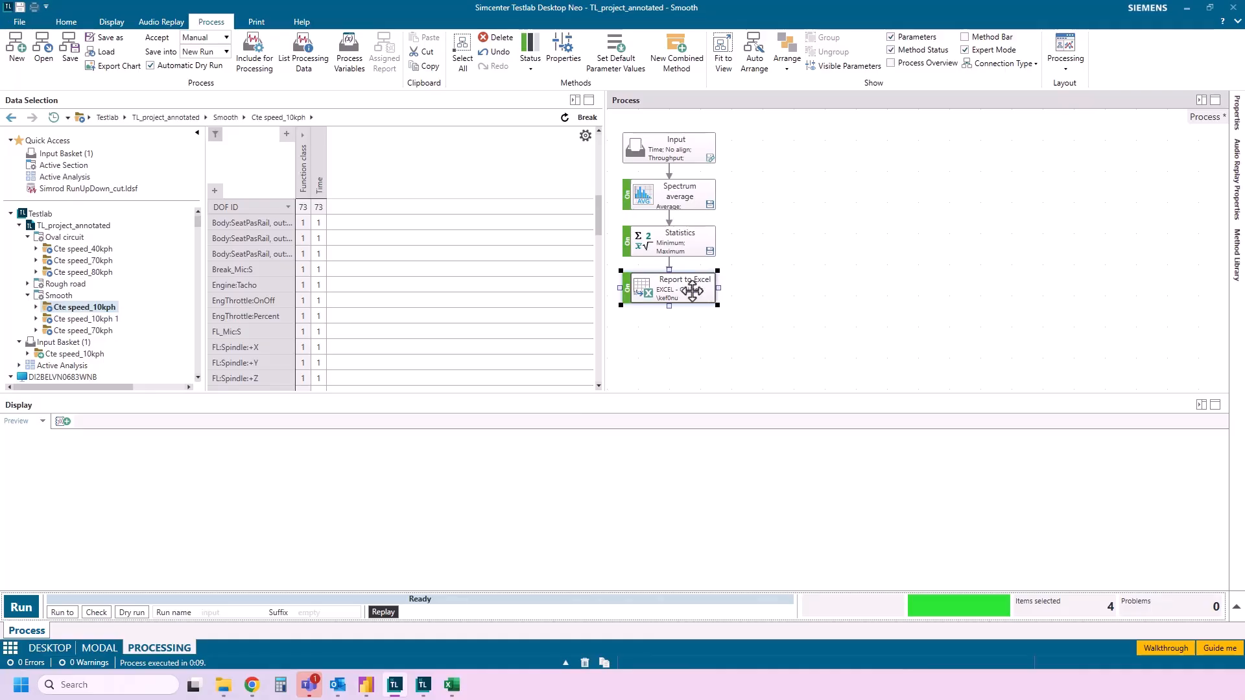
mouse_move(691, 291)
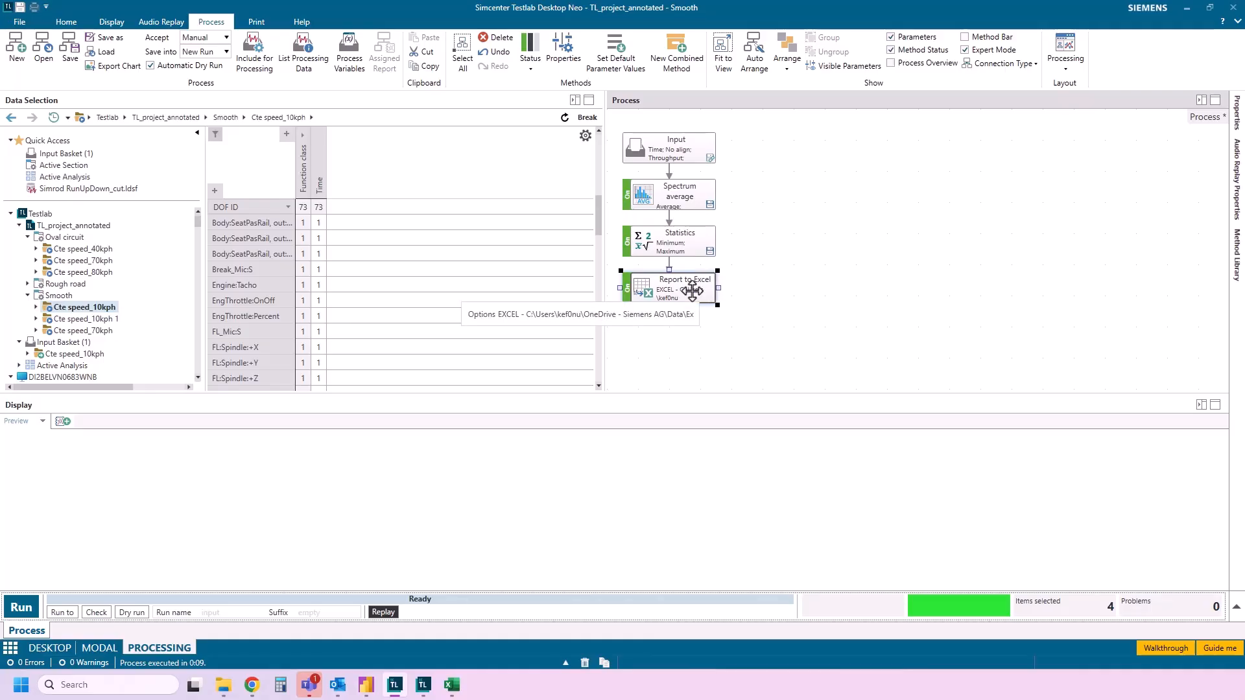
left_click(1187, 8)
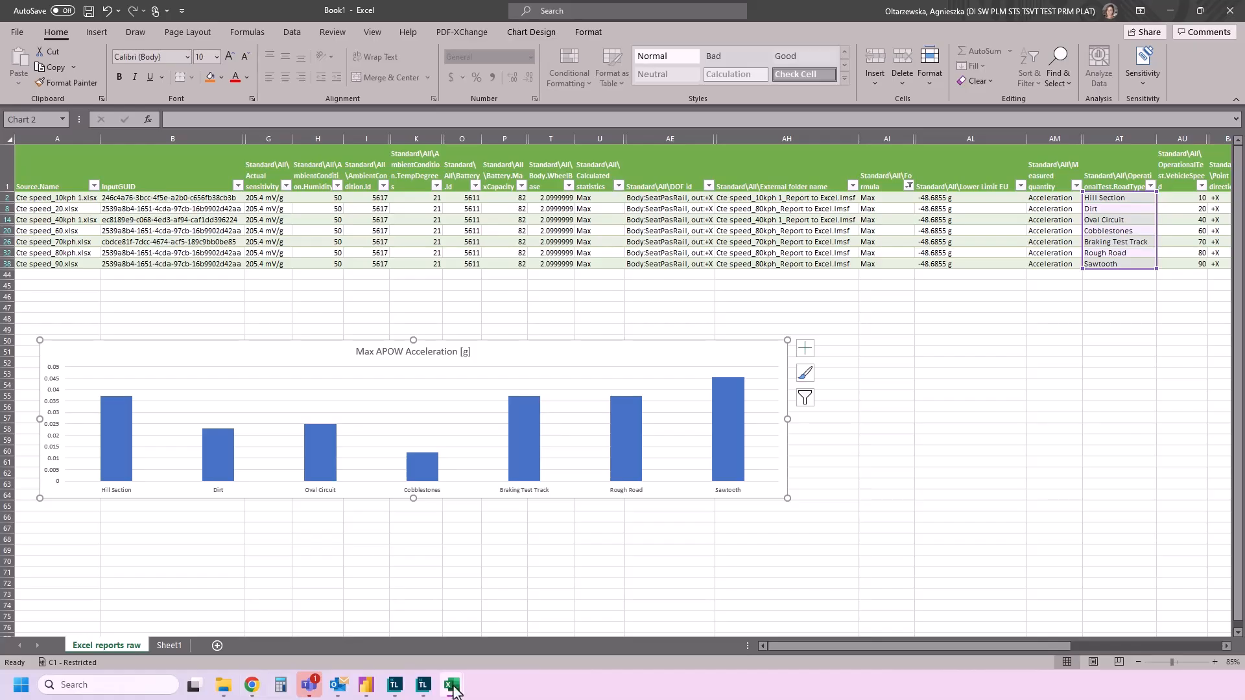
Switch to the empty workbook Book2 in Excel and maximize its window.
mouse_move(452, 685)
left_click(583, 624)
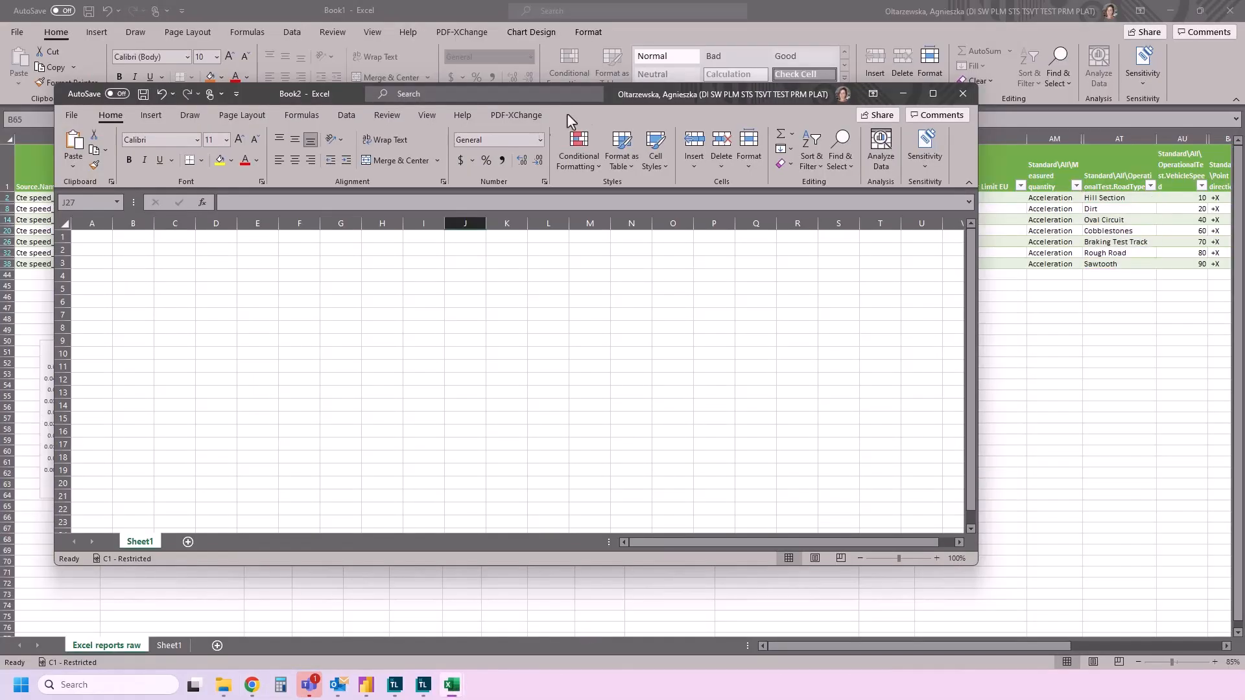
double_click(566, 93)
left_click(570, 317)
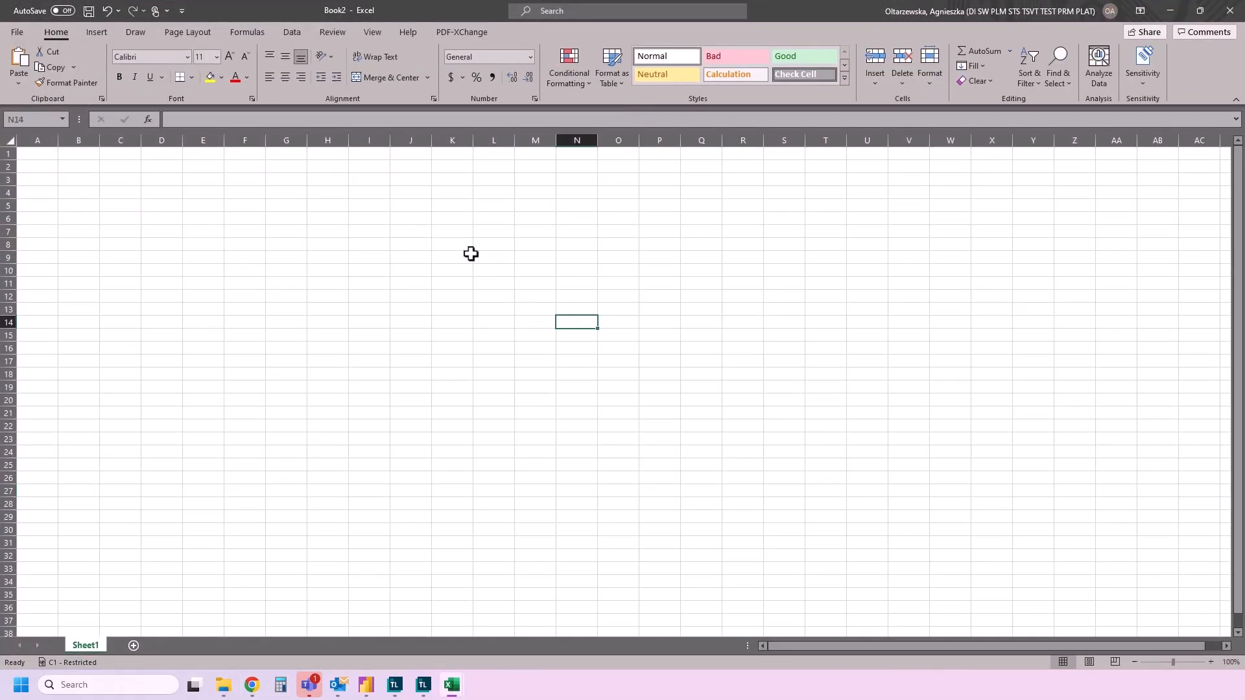
Import data from the folder "Excel reports raw" into the empty workbook.
left_click(290, 32)
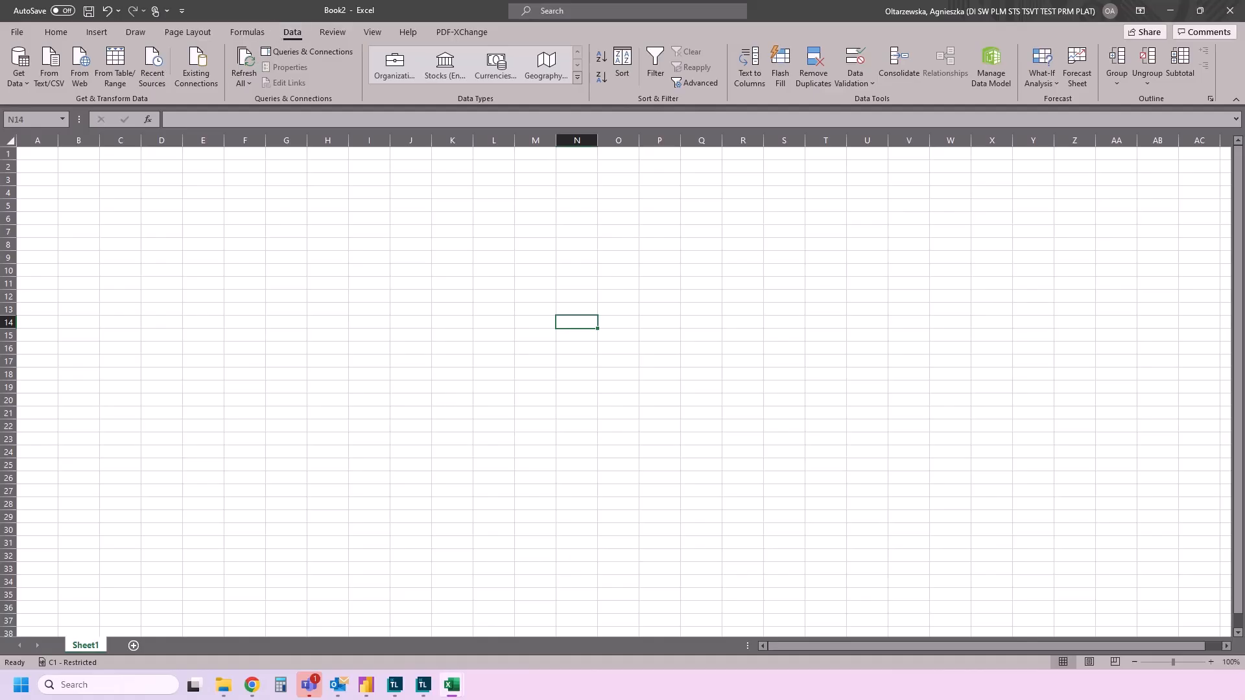
left_click(18, 84)
mouse_move(57, 106)
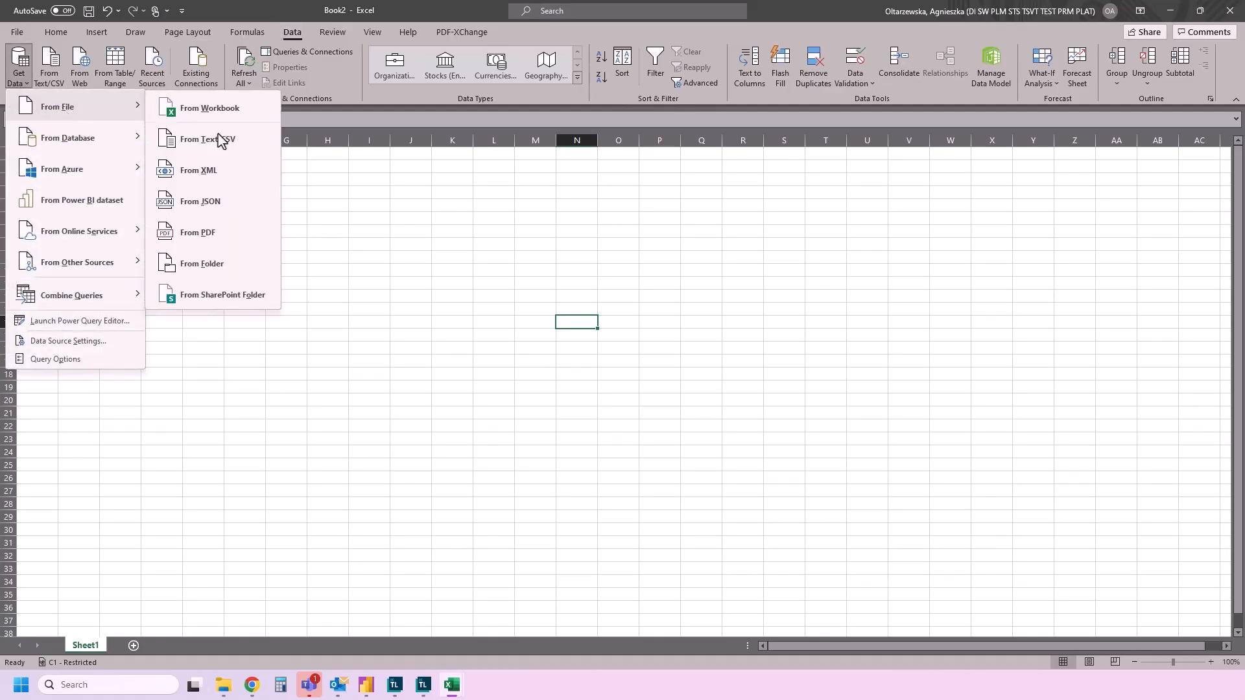
left_click(234, 272)
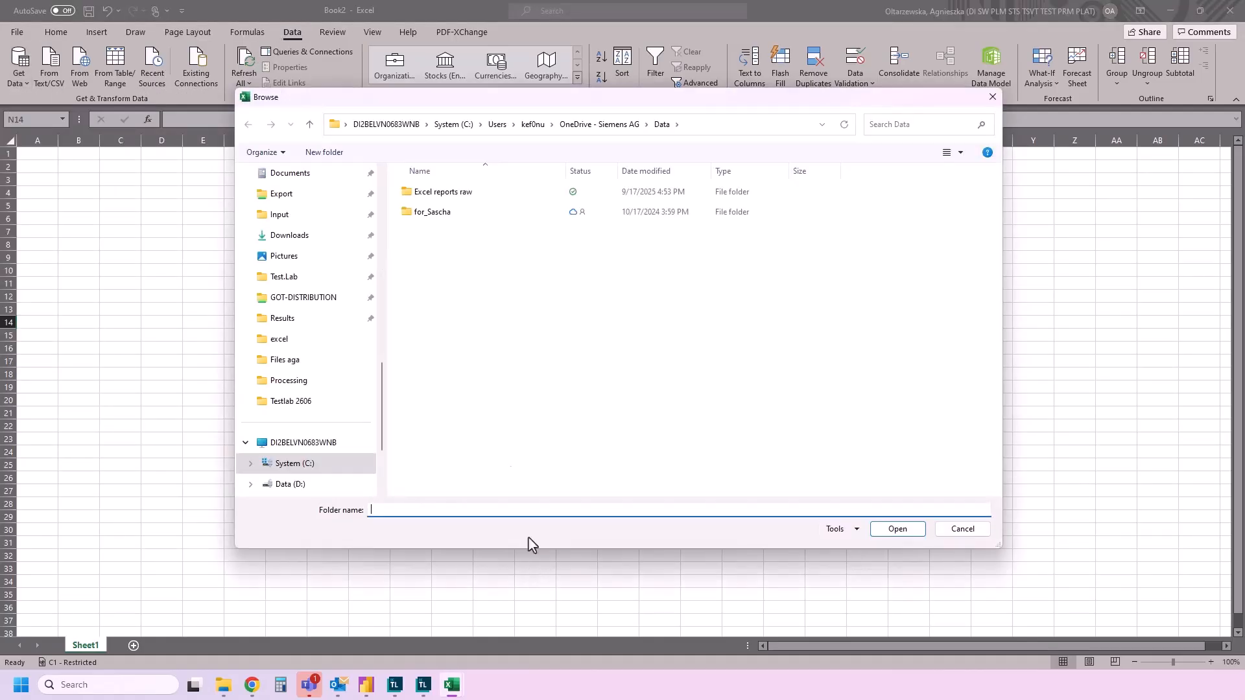
left_click(464, 198)
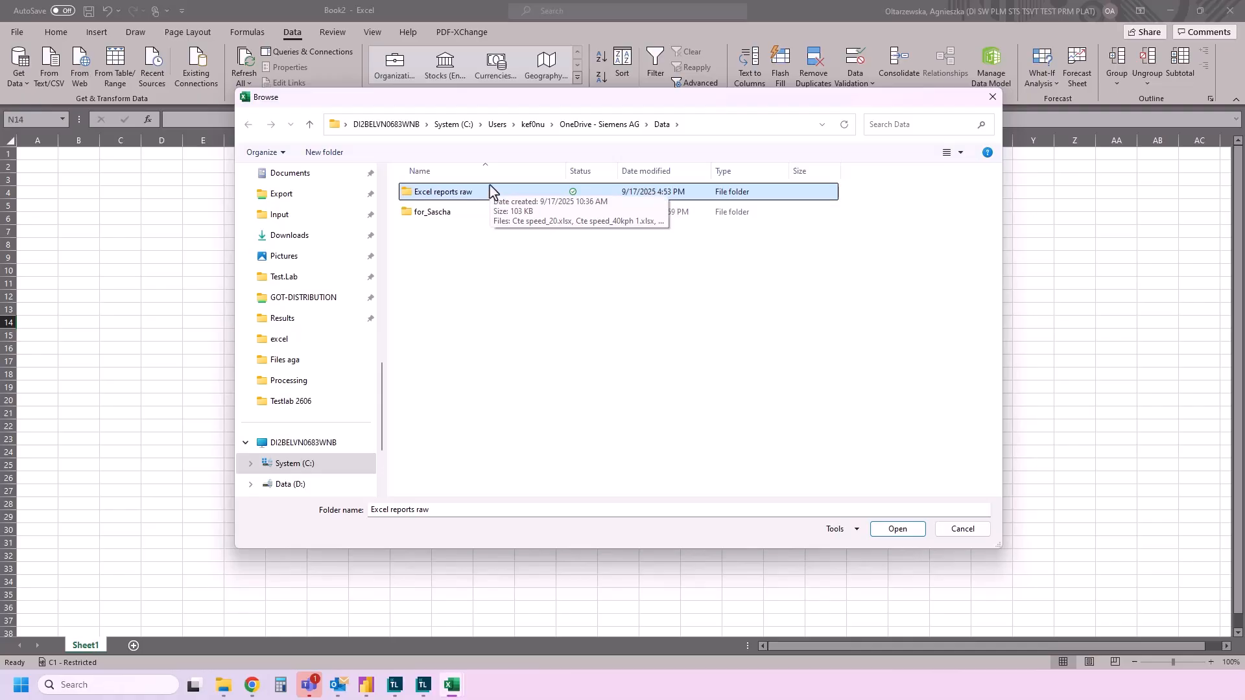
left_click(897, 529)
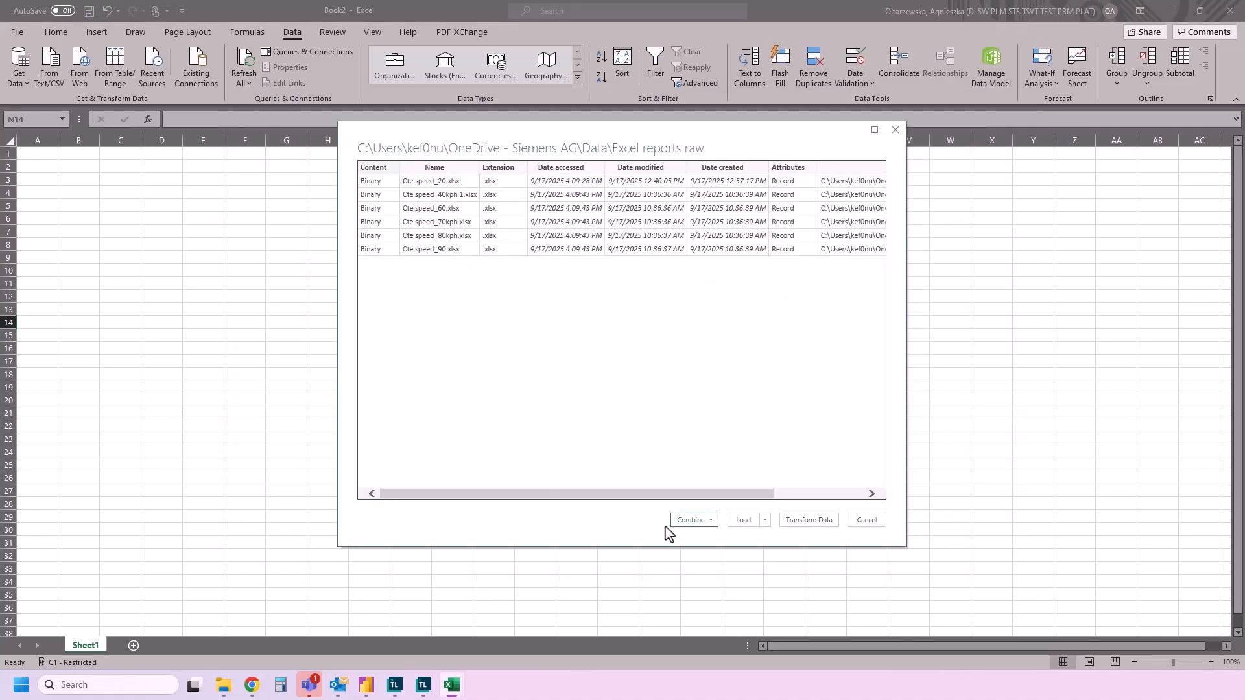
Combine and transform the folder's files, using Table 1 of the first file as the object to extract.
left_click(711, 521)
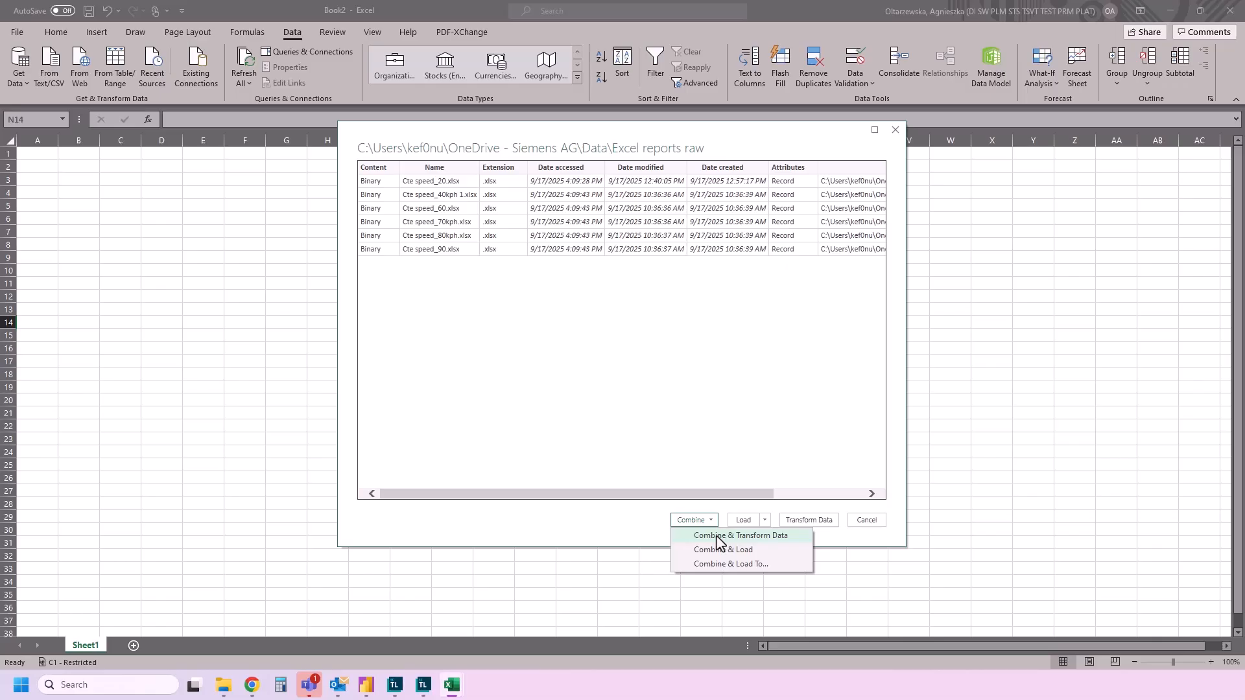
left_click(709, 538)
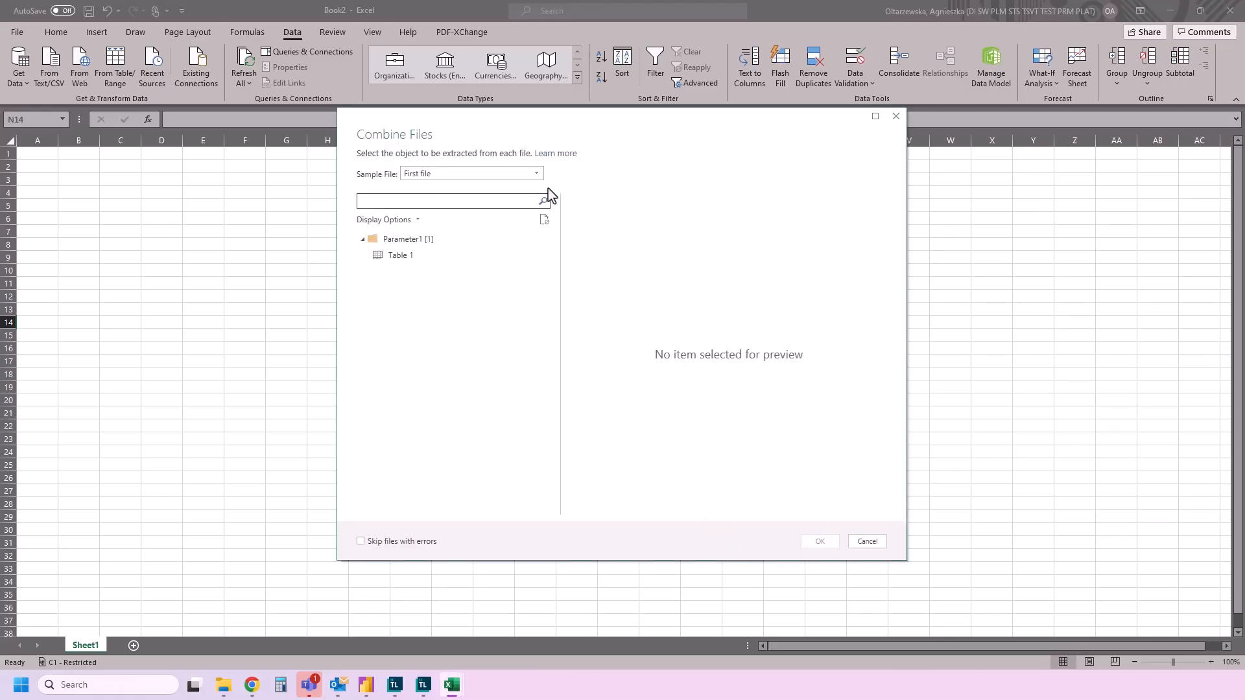
left_click(387, 257)
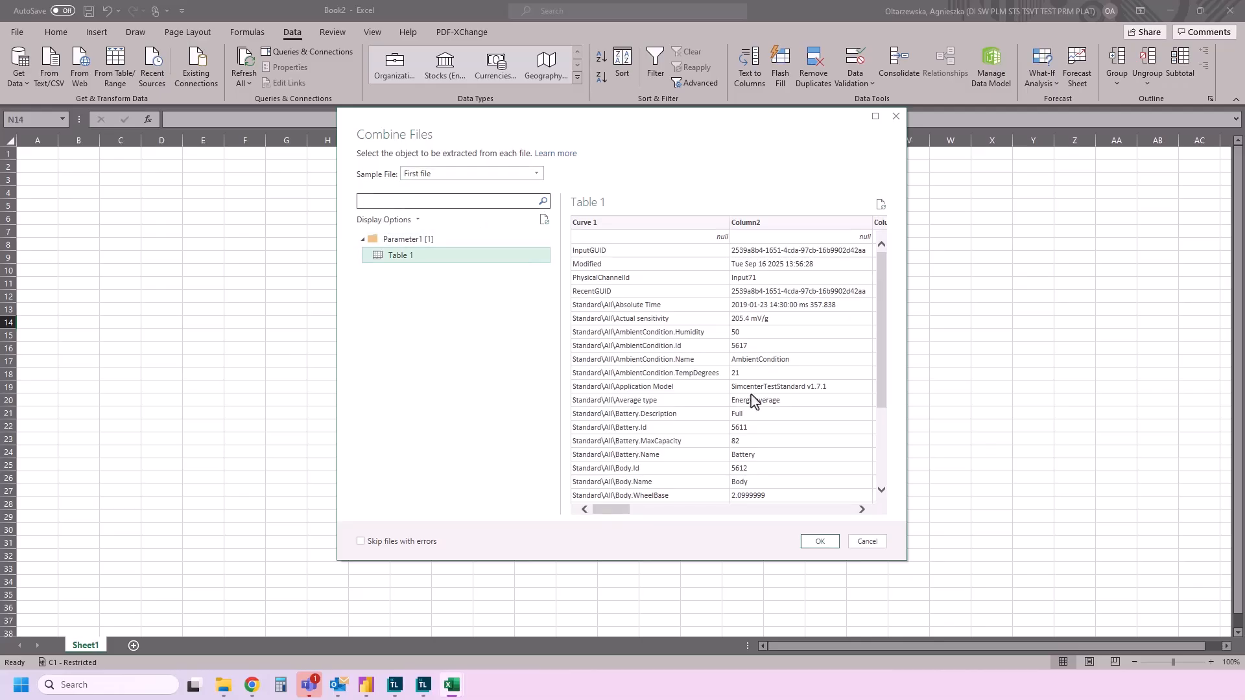
scroll(695, 381, "down", 3)
scroll(720, 446, "up", 3)
left_click(820, 542)
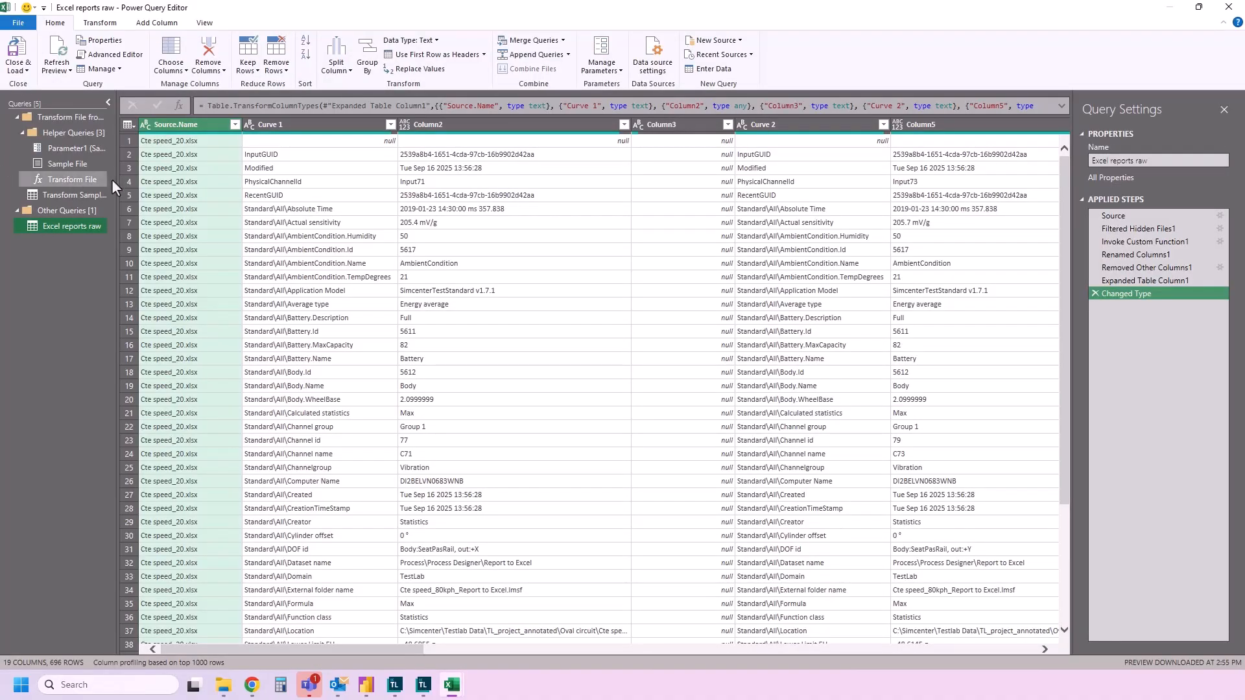
Examine the combined rows of all source files in the Excel reports raw query.
scroll(414, 419, "down", 4)
scroll(413, 480, "up", 4)
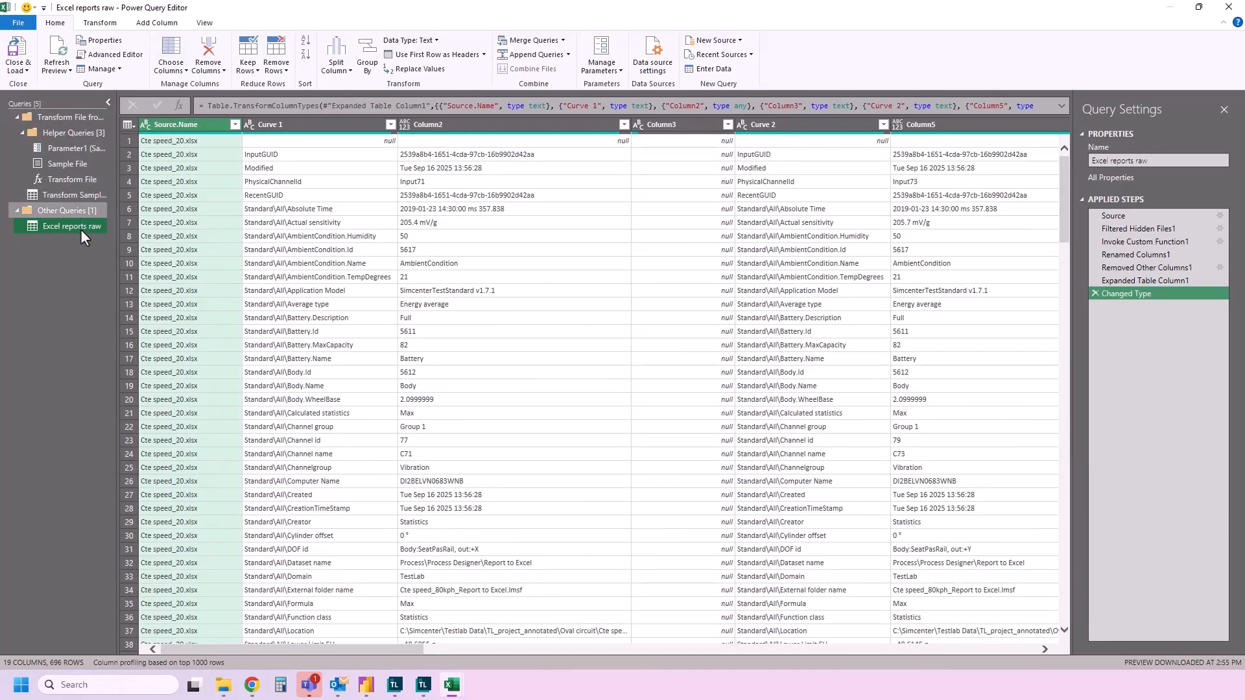
scroll(392, 462, "down", 20)
scroll(387, 452, "down", 15)
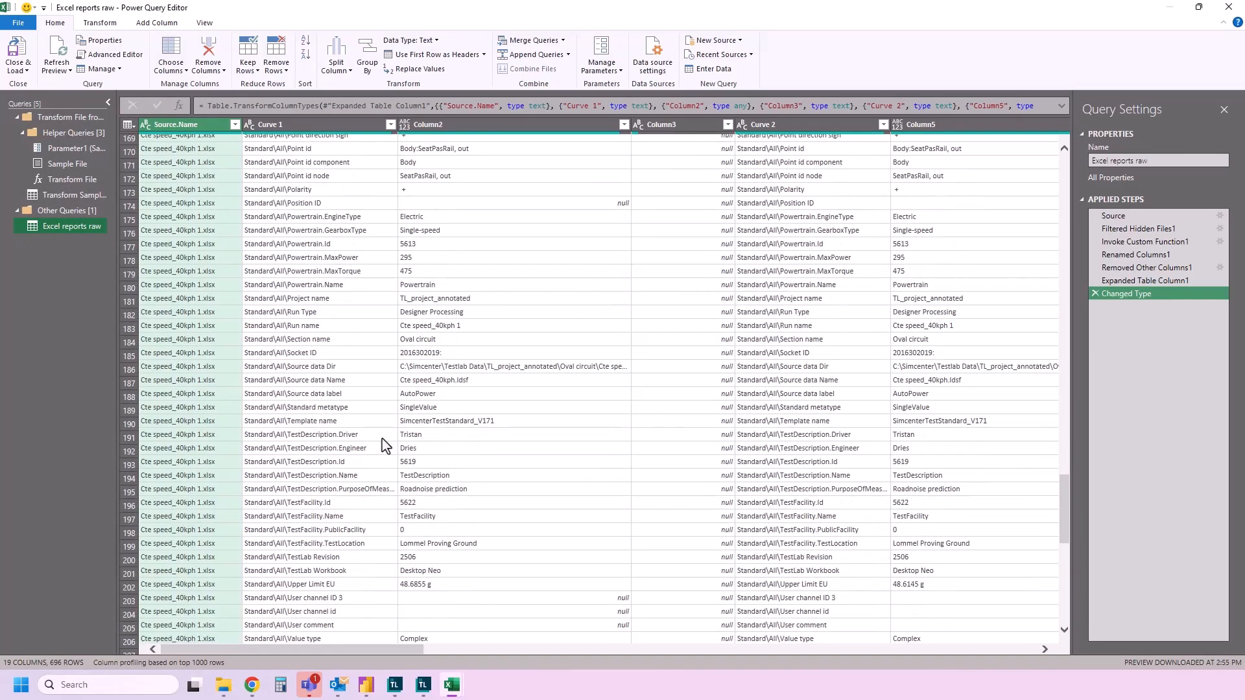
scroll(362, 472, "down", 20)
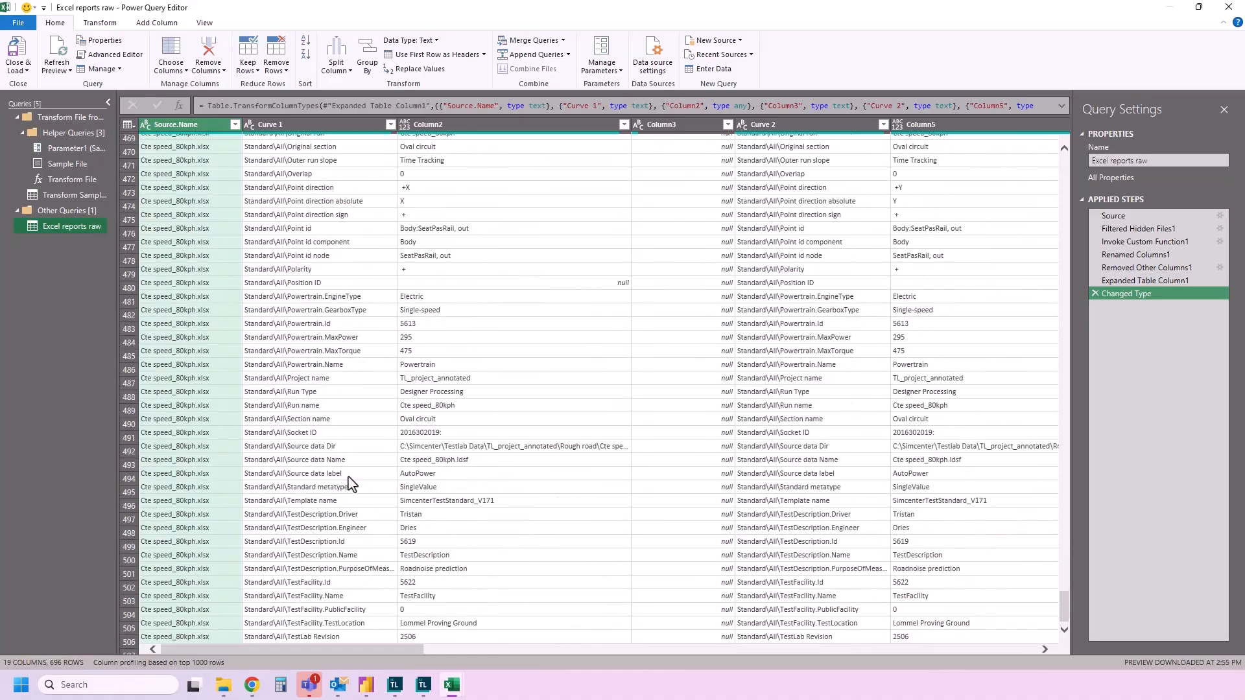
scroll(194, 448, "down", 3)
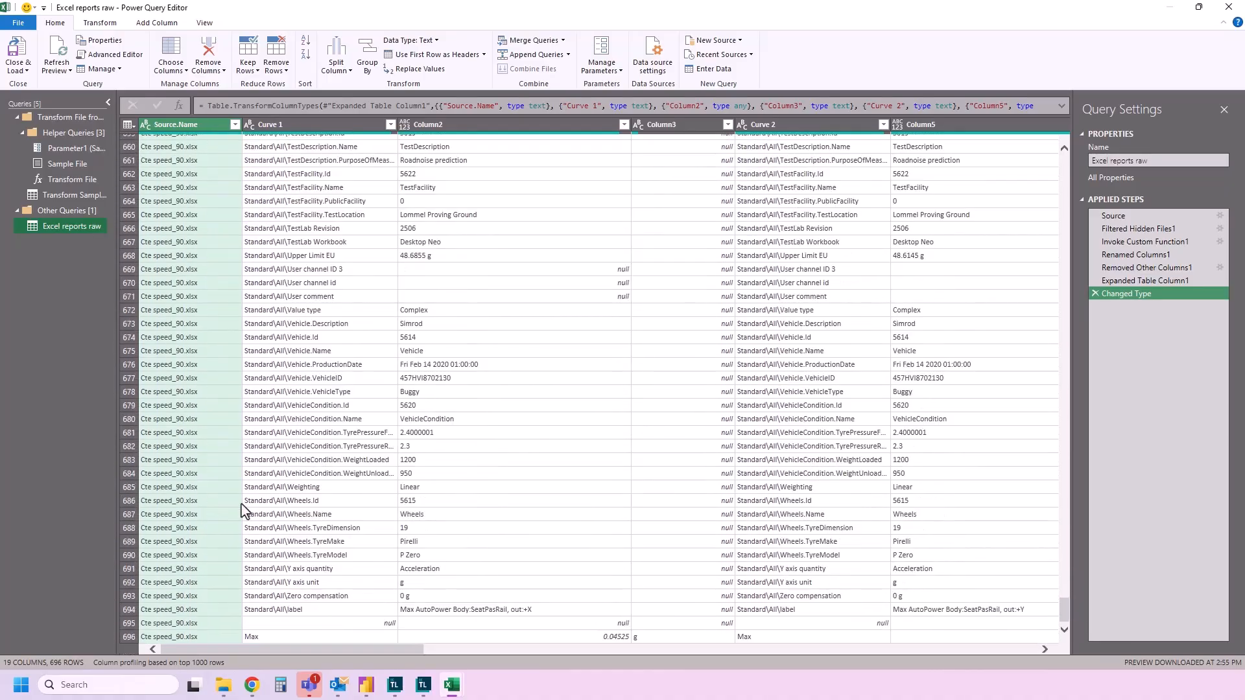
scroll(361, 507, "up", 20)
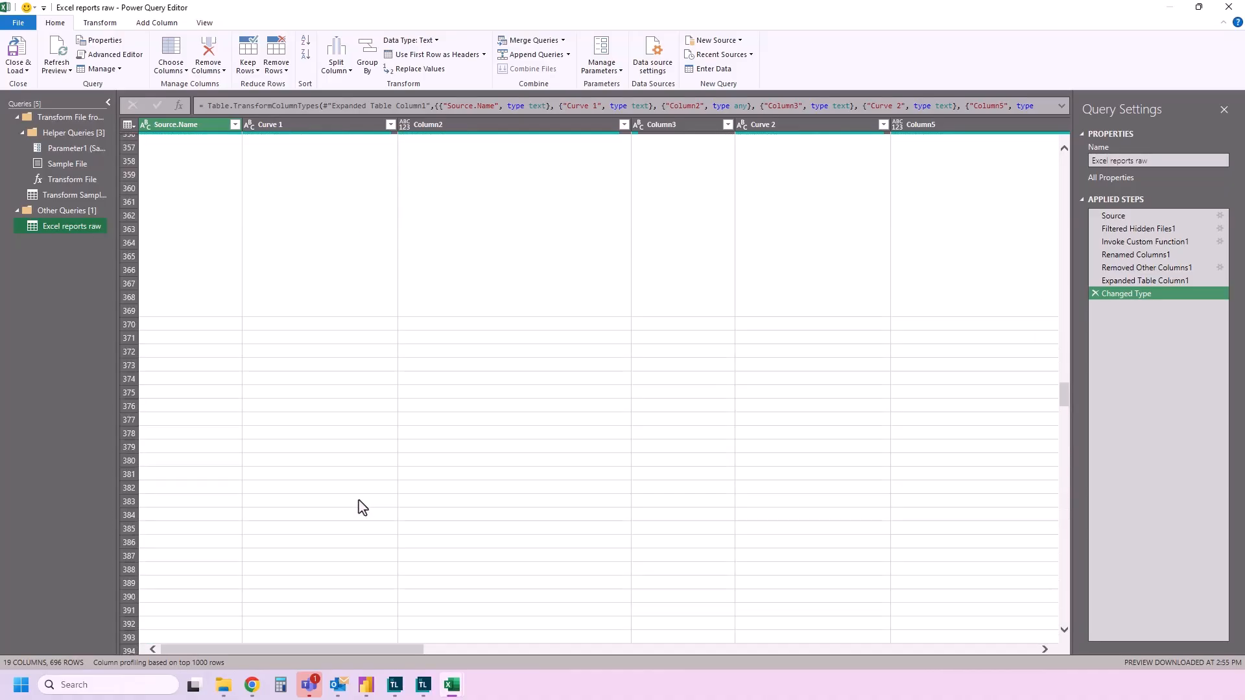
scroll(362, 507, "up", 20)
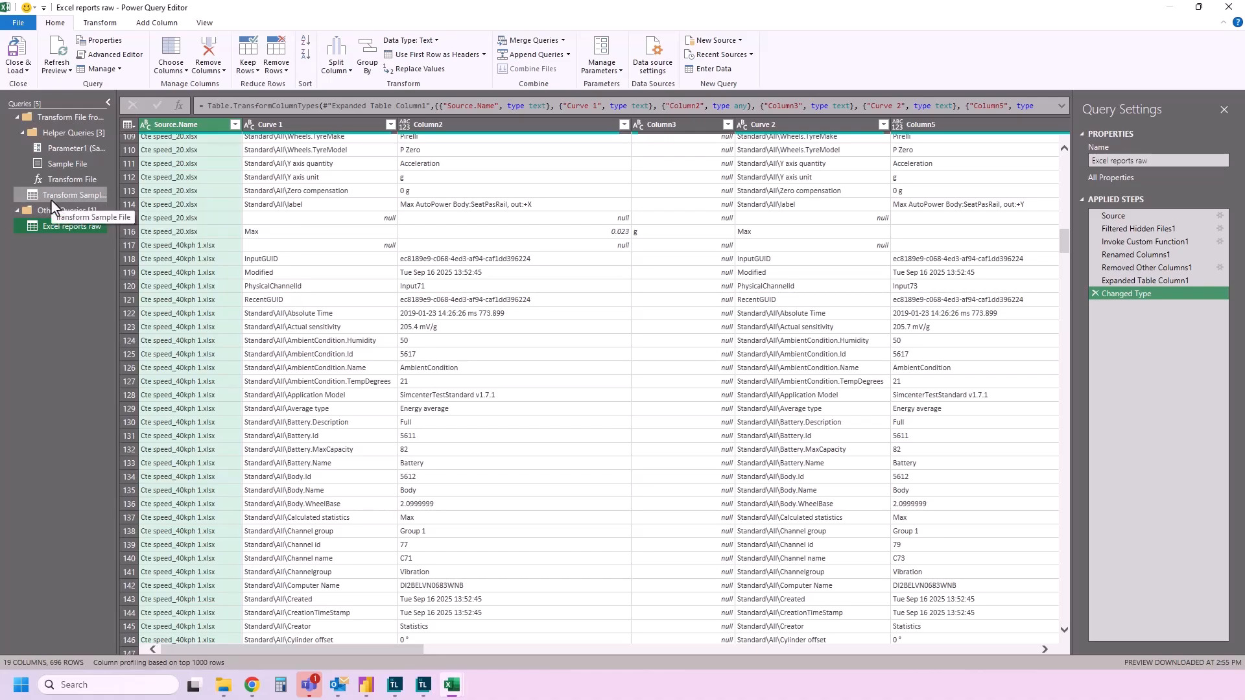
Remove the blank rows from the Transform Sample File query.
left_click(50, 200)
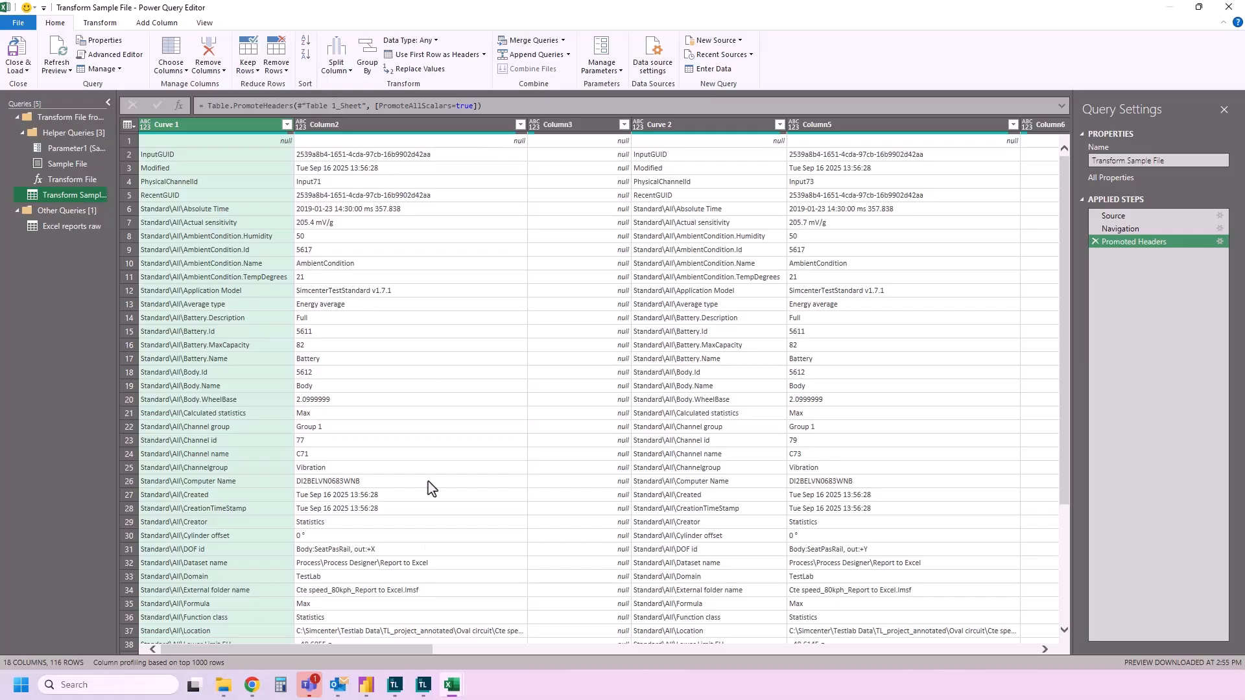
left_click(445, 650)
left_click_drag(454, 649, 245, 643)
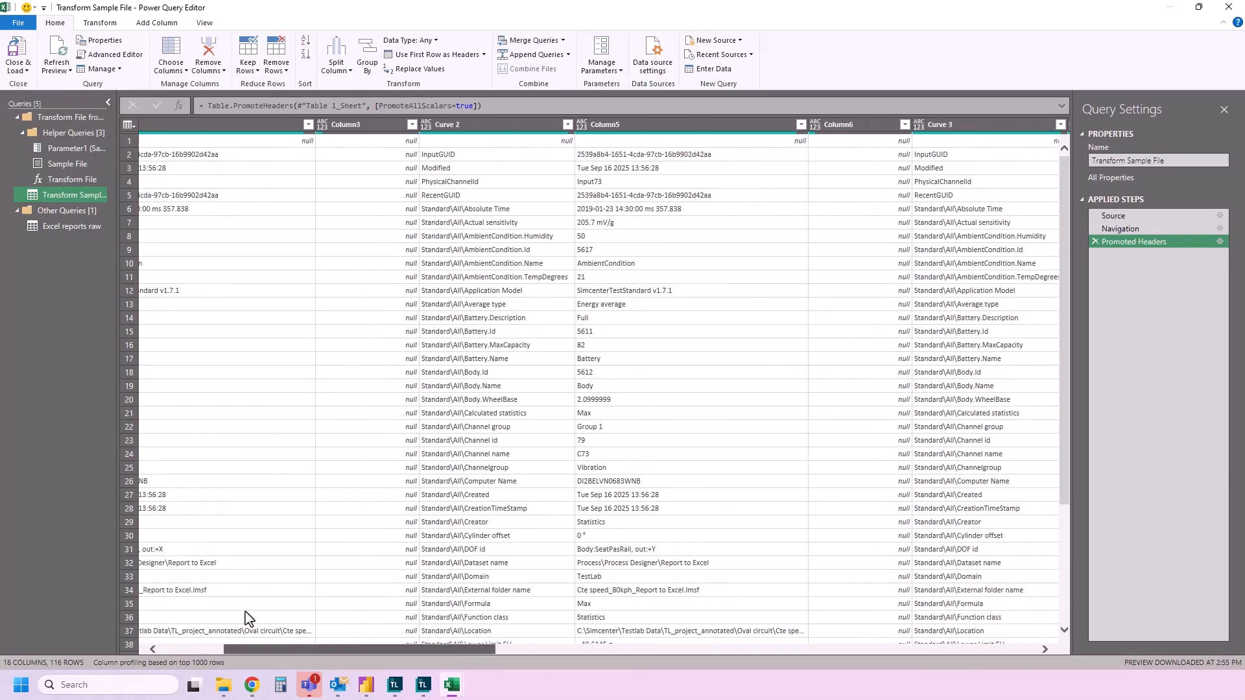
left_click(214, 648)
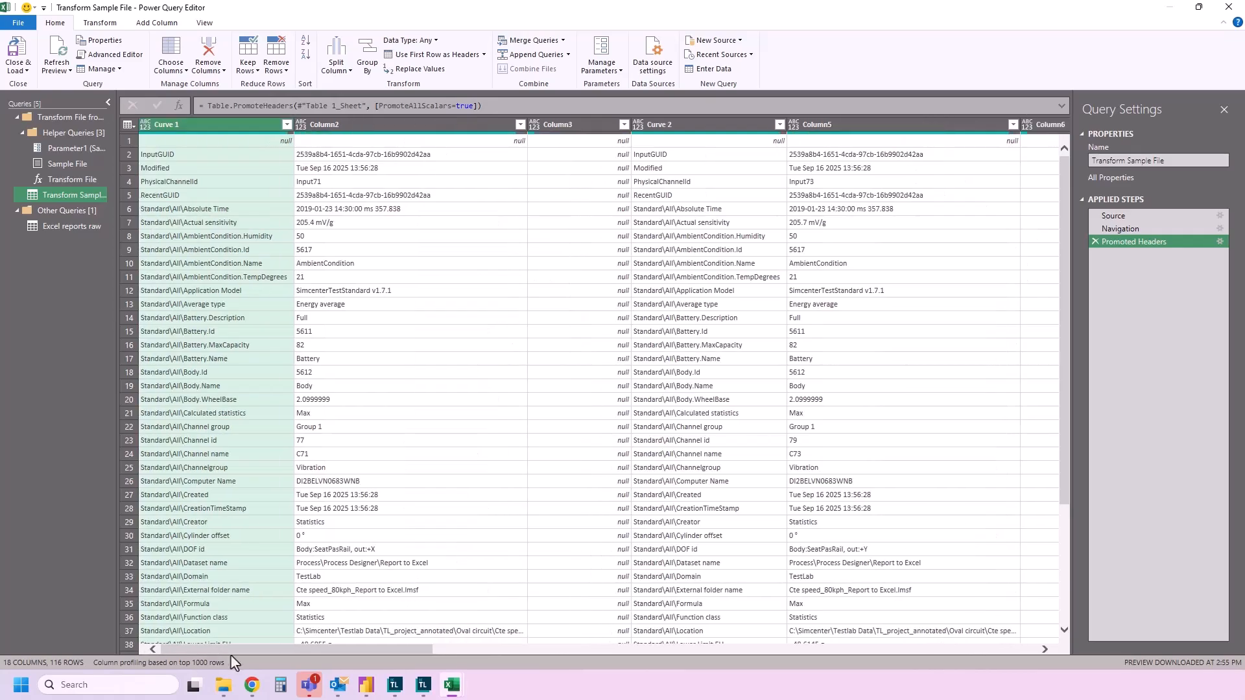
left_click_drag(259, 651, 87, 632)
left_click(125, 140)
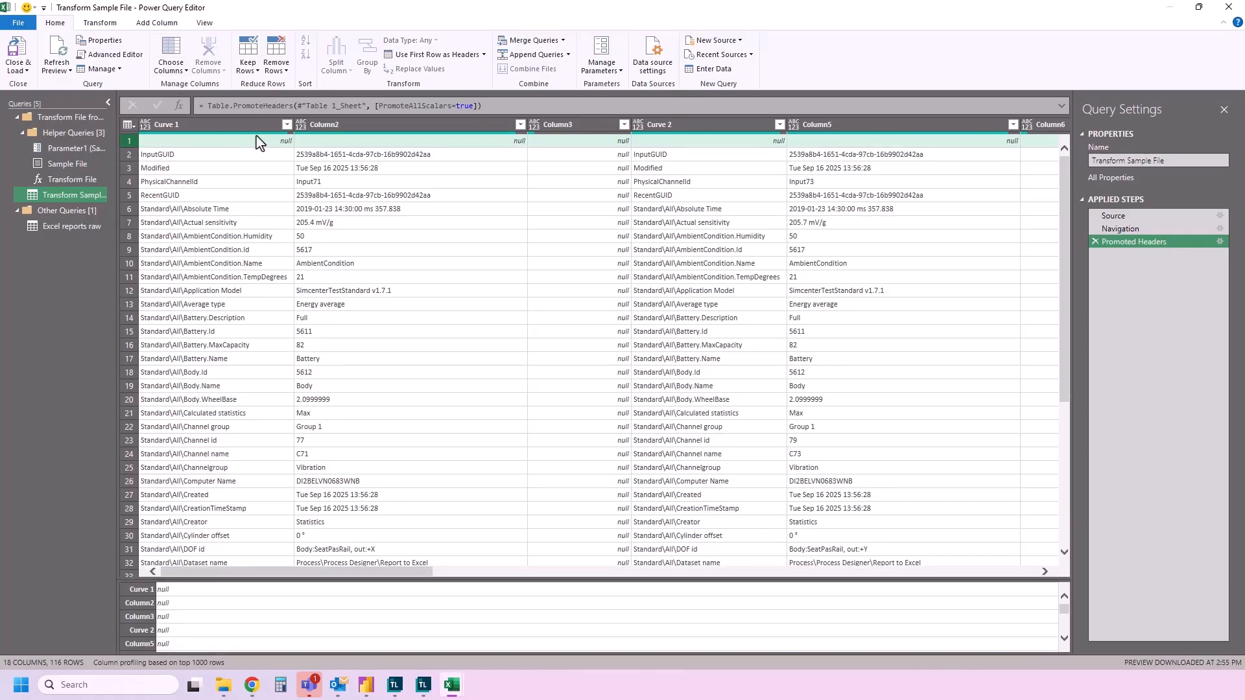
left_click(285, 72)
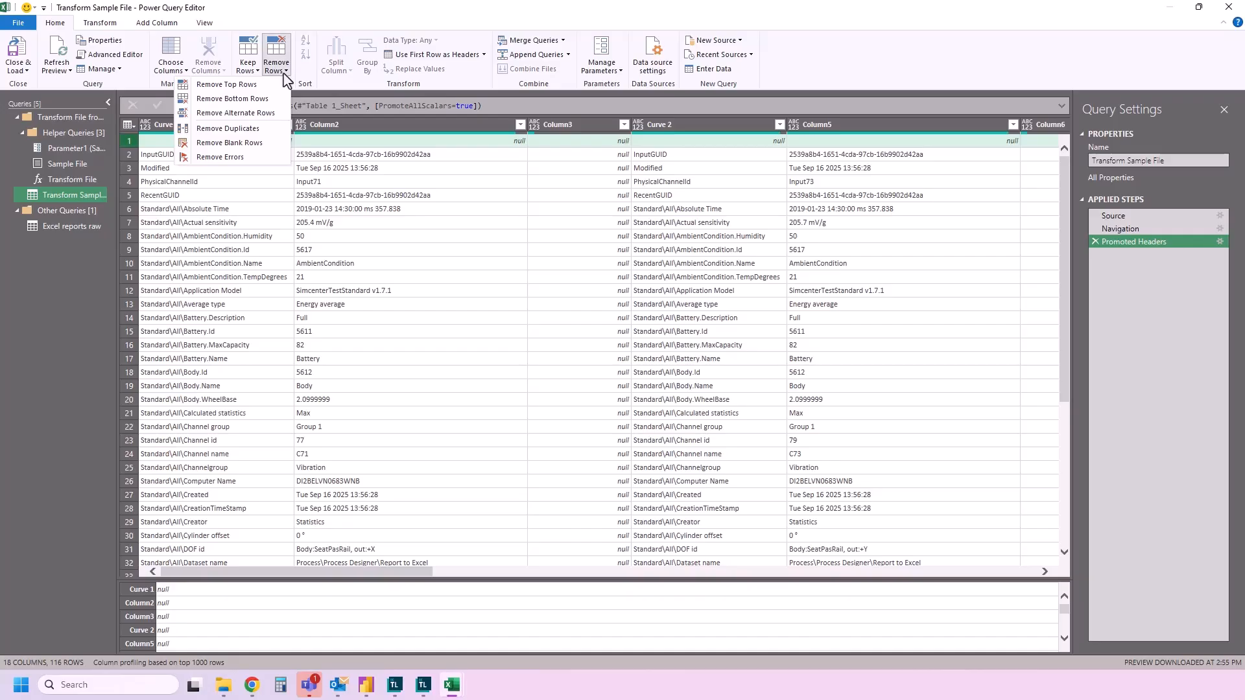
left_click(258, 146)
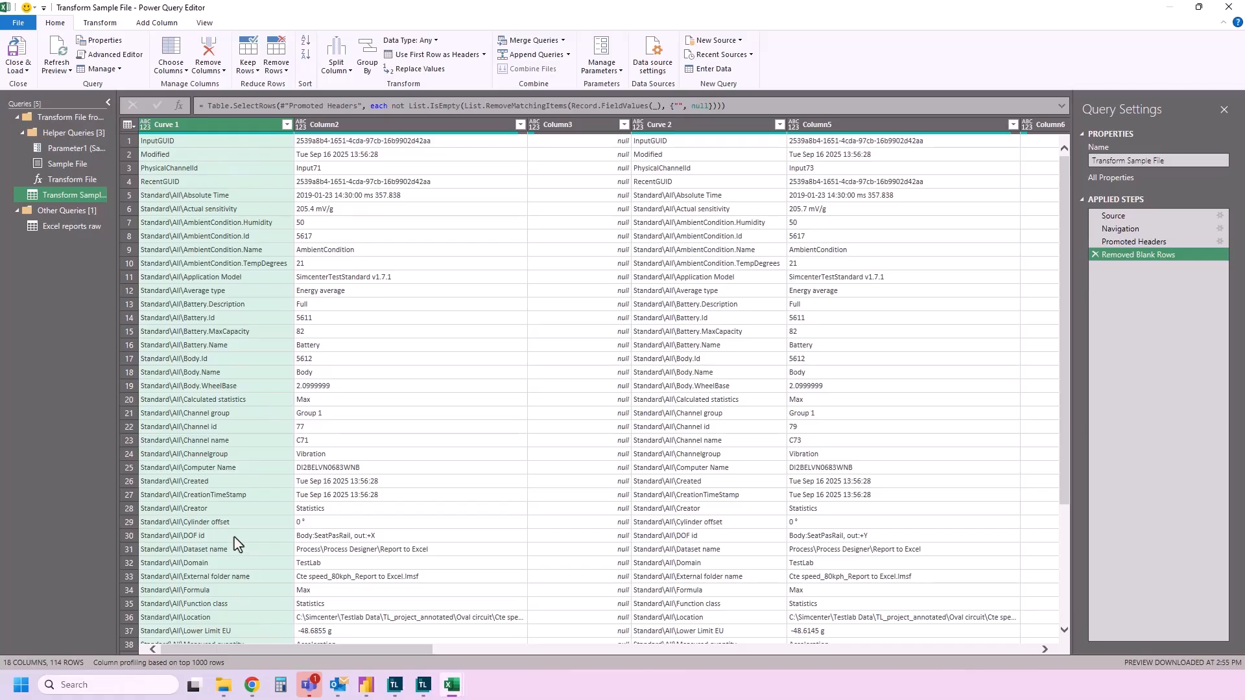
Remove the empty Column3 and the repeated attribute-name column Curve 2 from the Transform Sample File query.
left_click(381, 124)
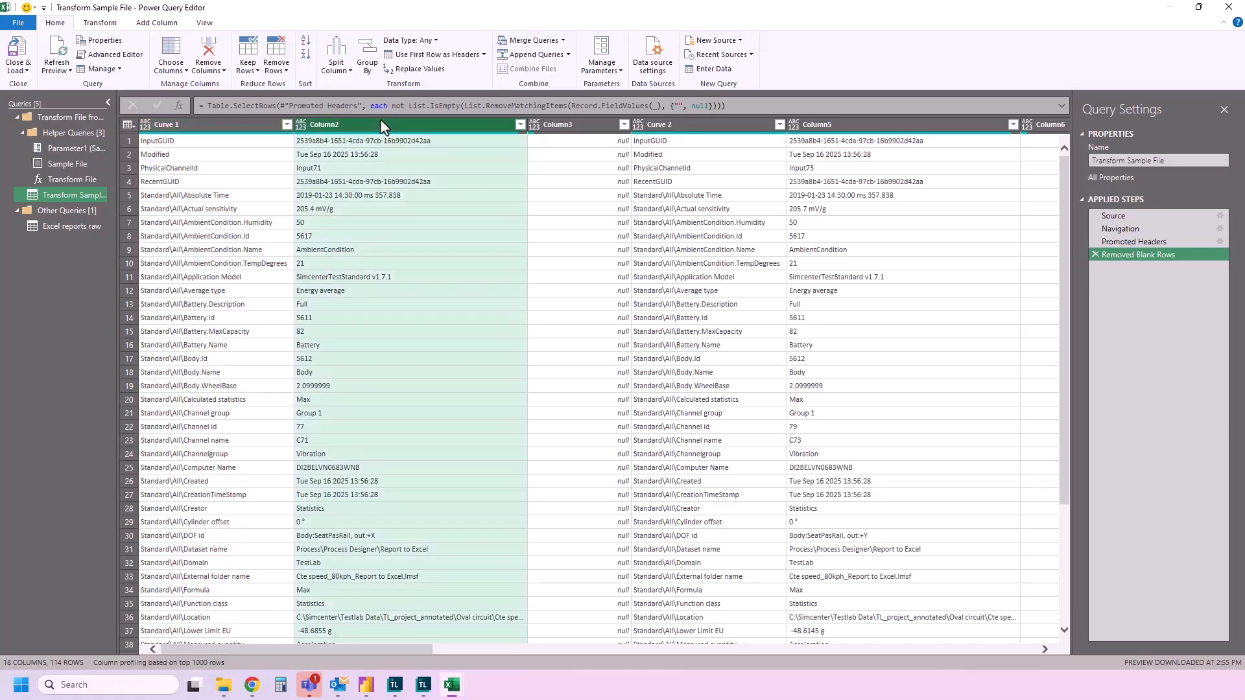
left_click(584, 125)
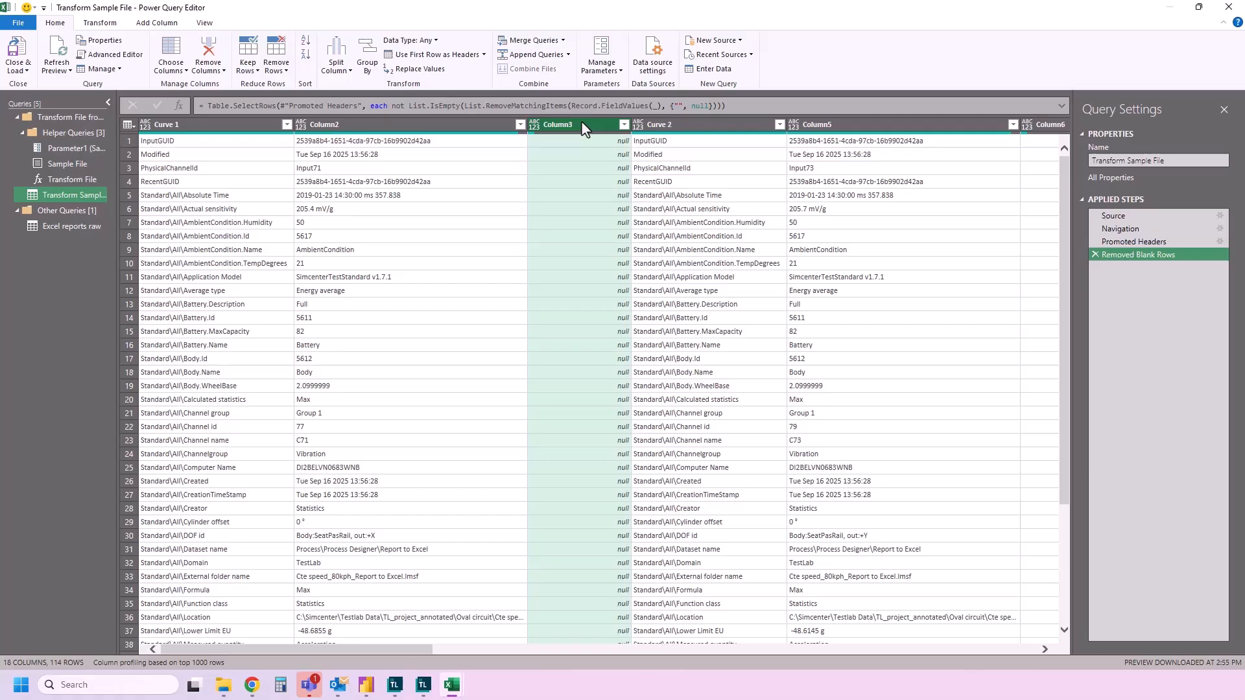
left_click(665, 125, "ctrl")
scroll(680, 525, "down", 5)
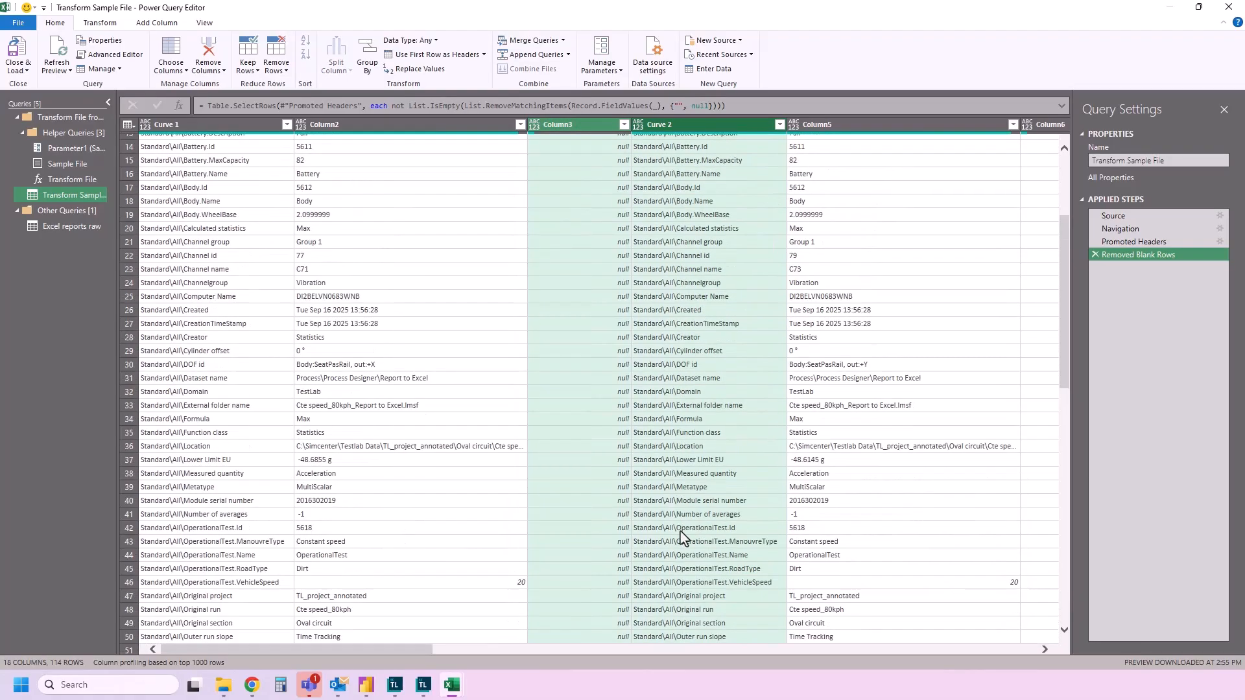
scroll(674, 376, "up", 5)
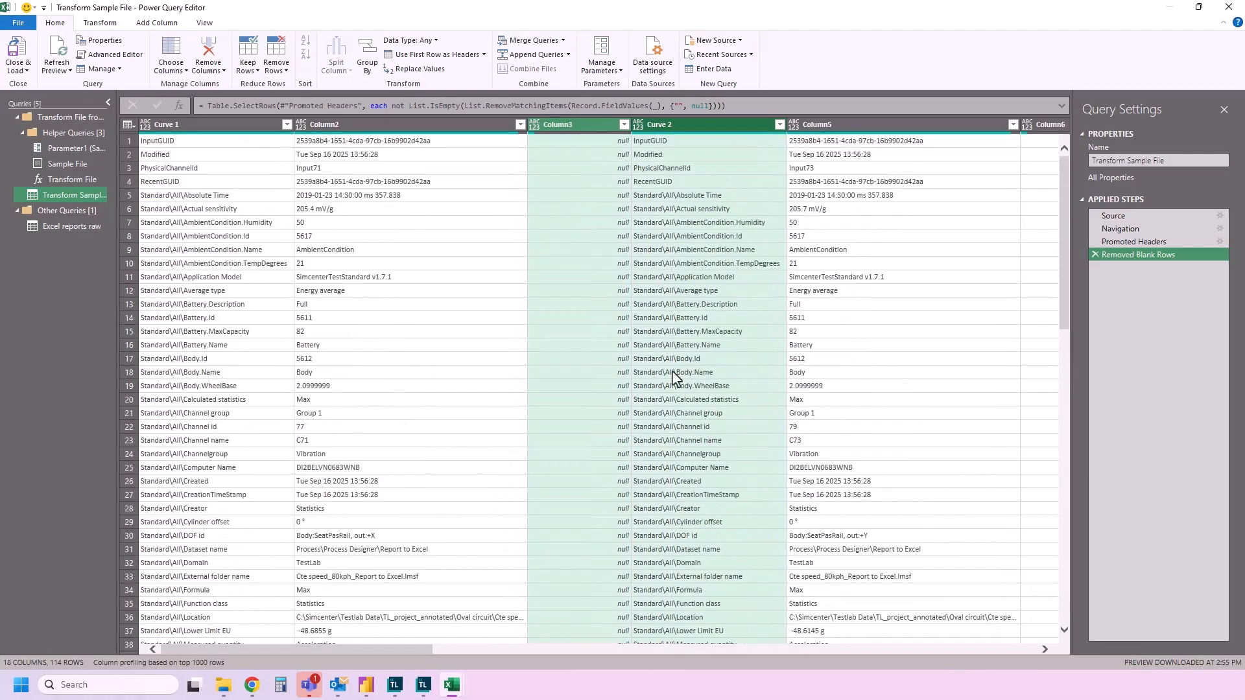
left_click(207, 51)
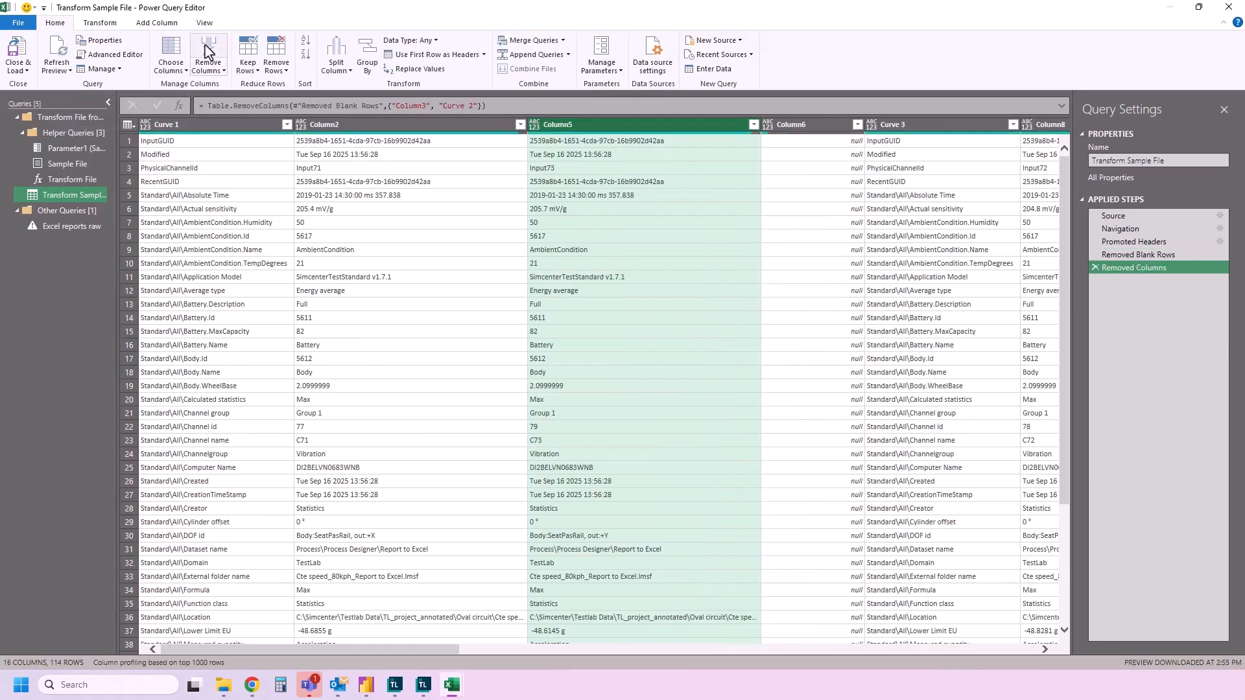
Remove Column6 and Curve 3 from the sample file table.
left_click(821, 126)
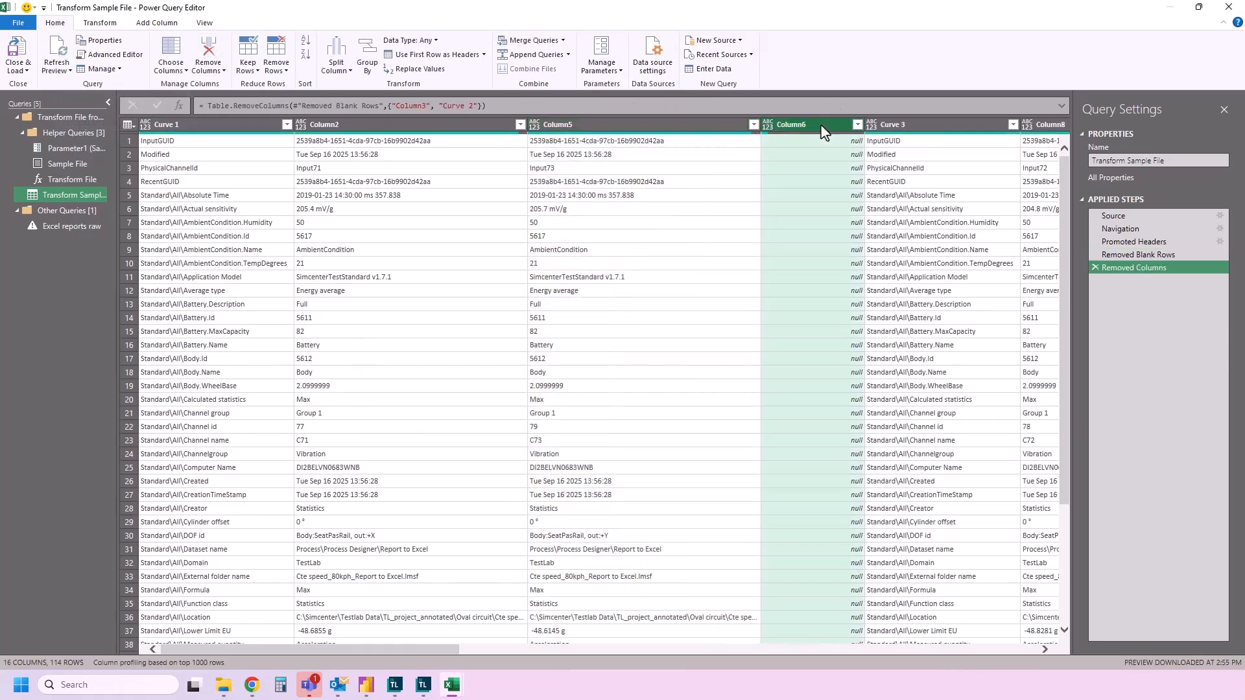
left_click(937, 127, "ctrl")
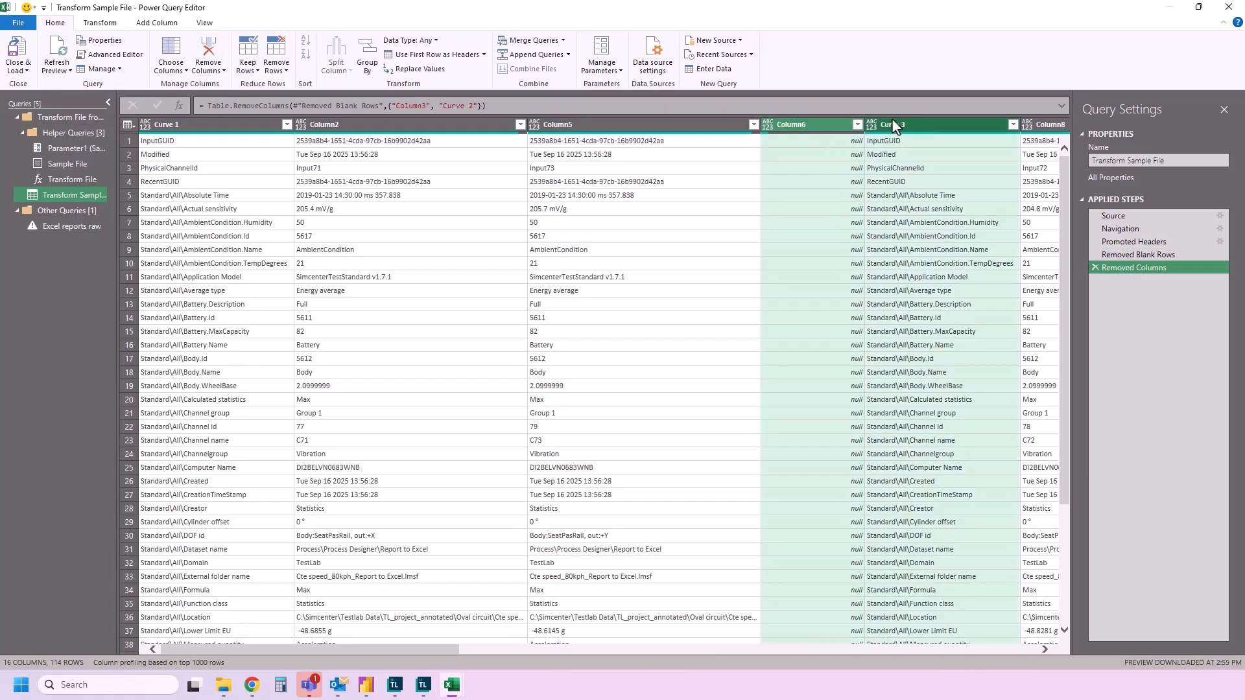
left_click(208, 50)
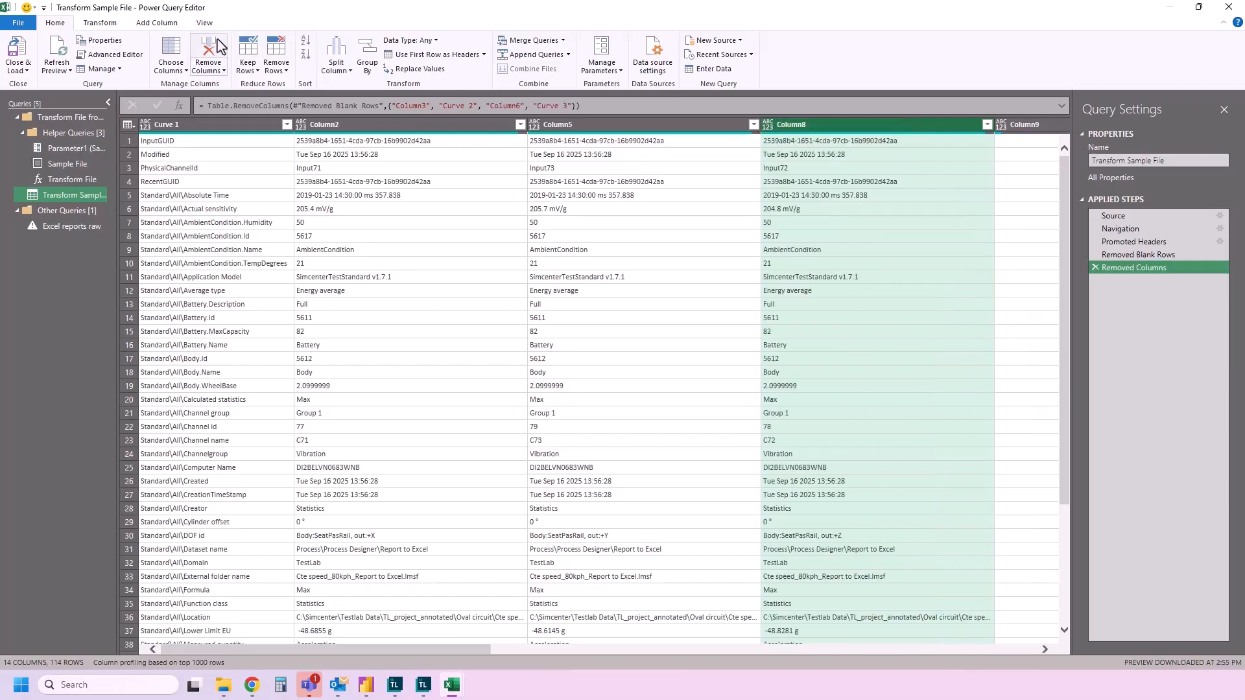
Remove Column9 and Curve 4 from the sample file table.
left_click(522, 652)
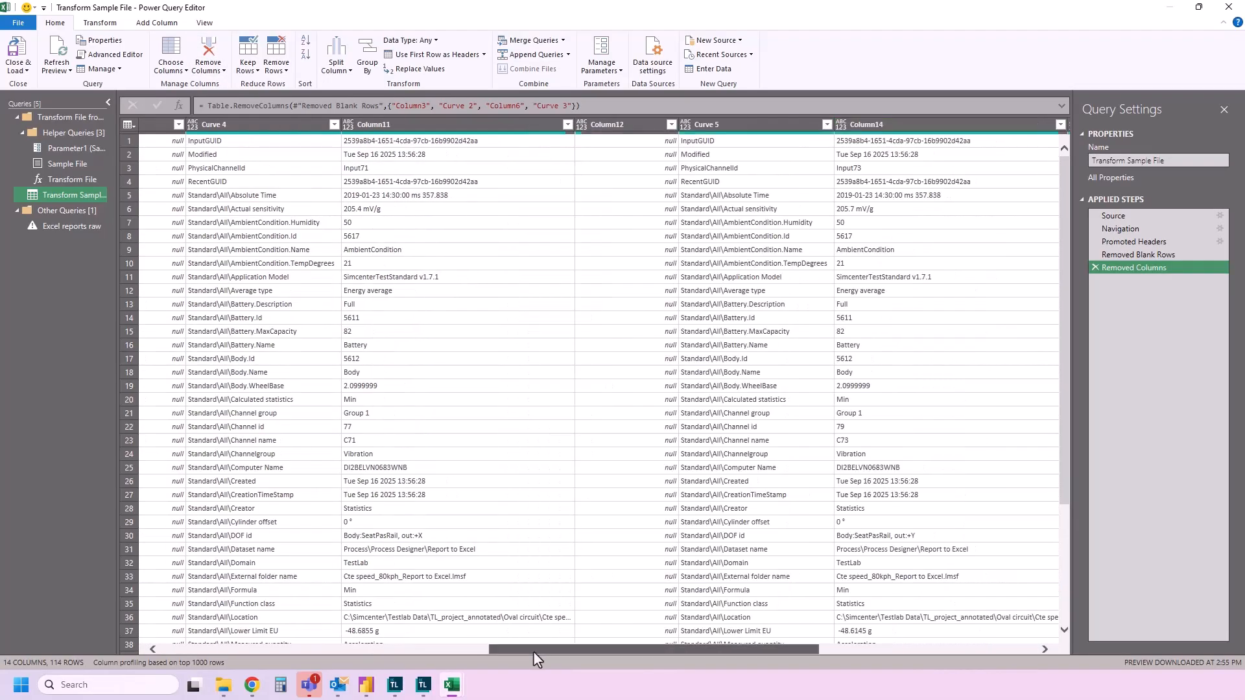
left_click_drag(533, 650, 384, 639)
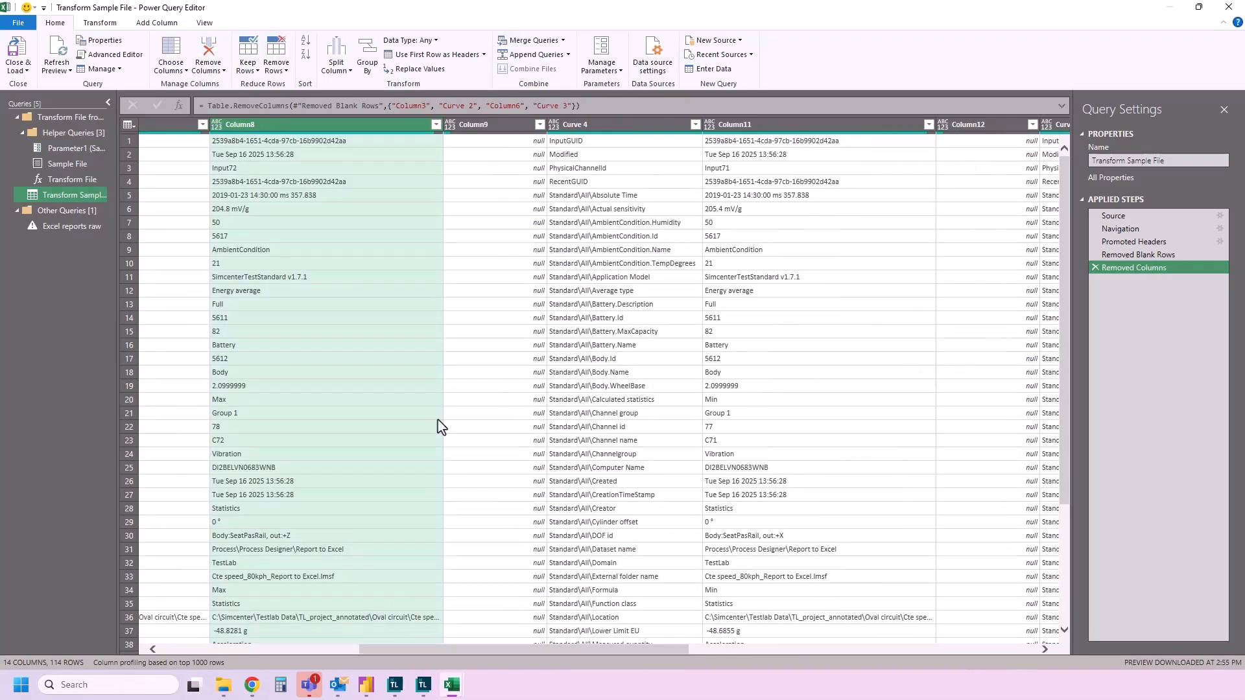
left_click(508, 126)
left_click(599, 124, "ctrl")
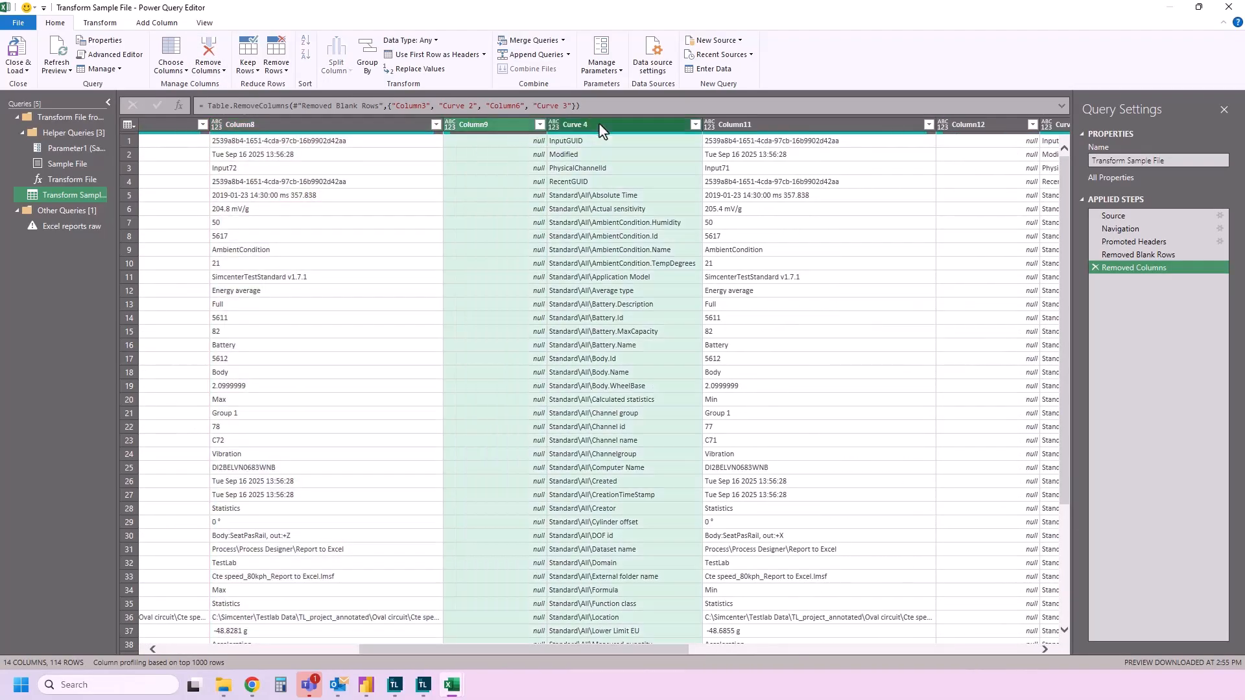
left_click(206, 49)
Remove Column12 and Curve 5 from the sample file table.
left_click(732, 125)
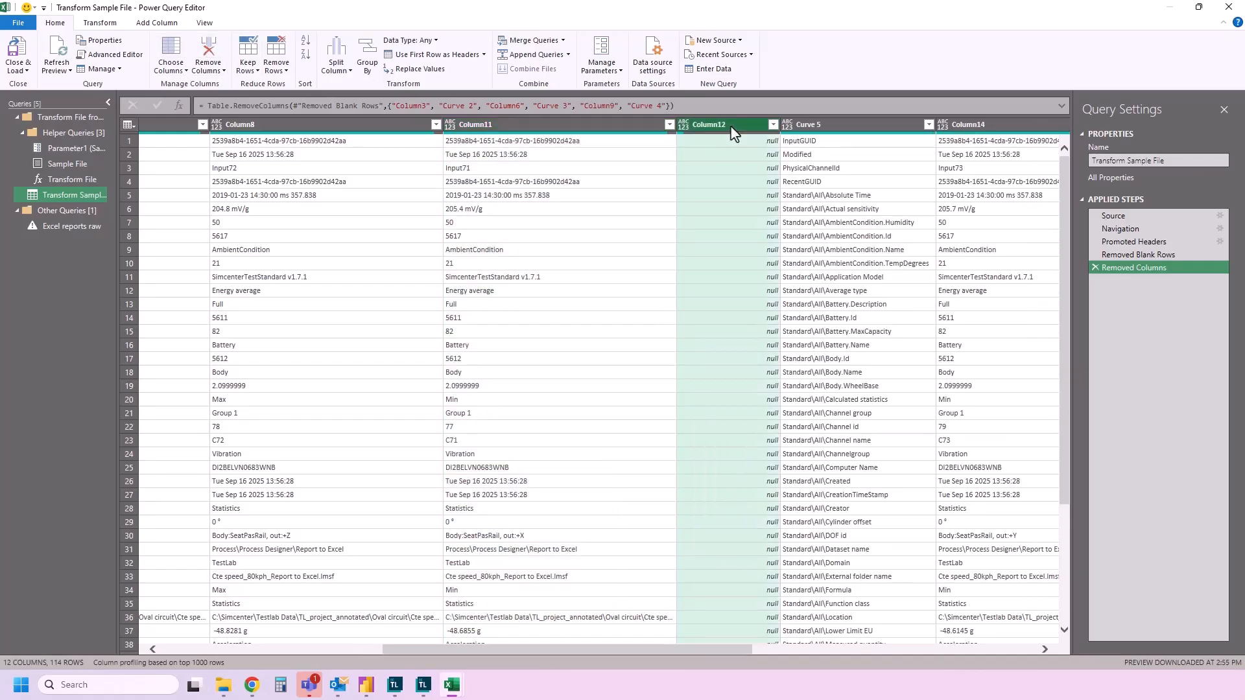
left_click(837, 125, "ctrl")
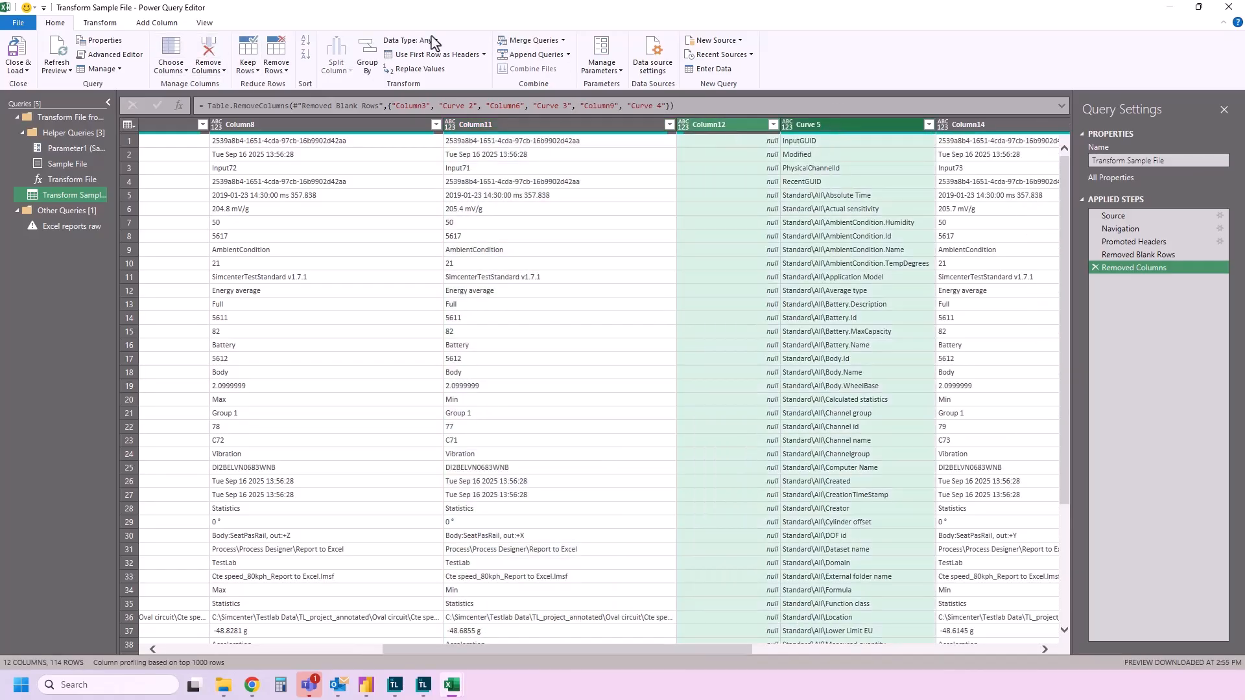
left_click(207, 51)
Remove Column15, Curve 6 and Column18 from the sample file table.
left_click(846, 650)
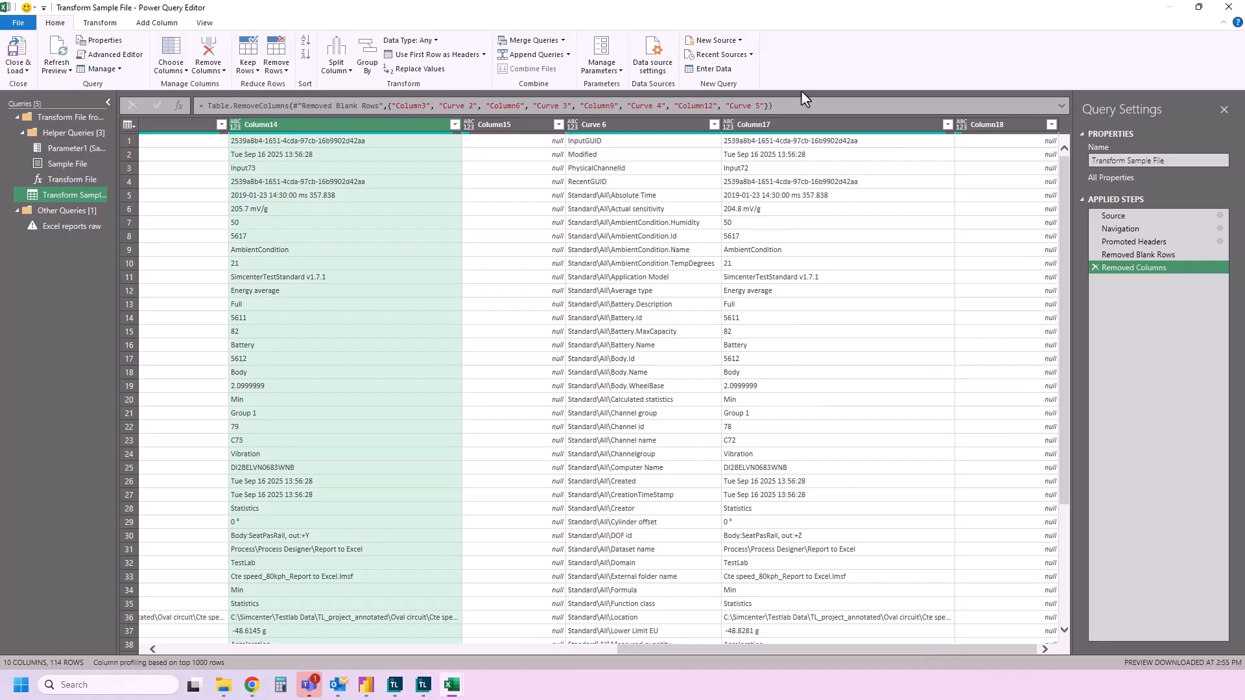
left_click(508, 124)
left_click(651, 126, "ctrl")
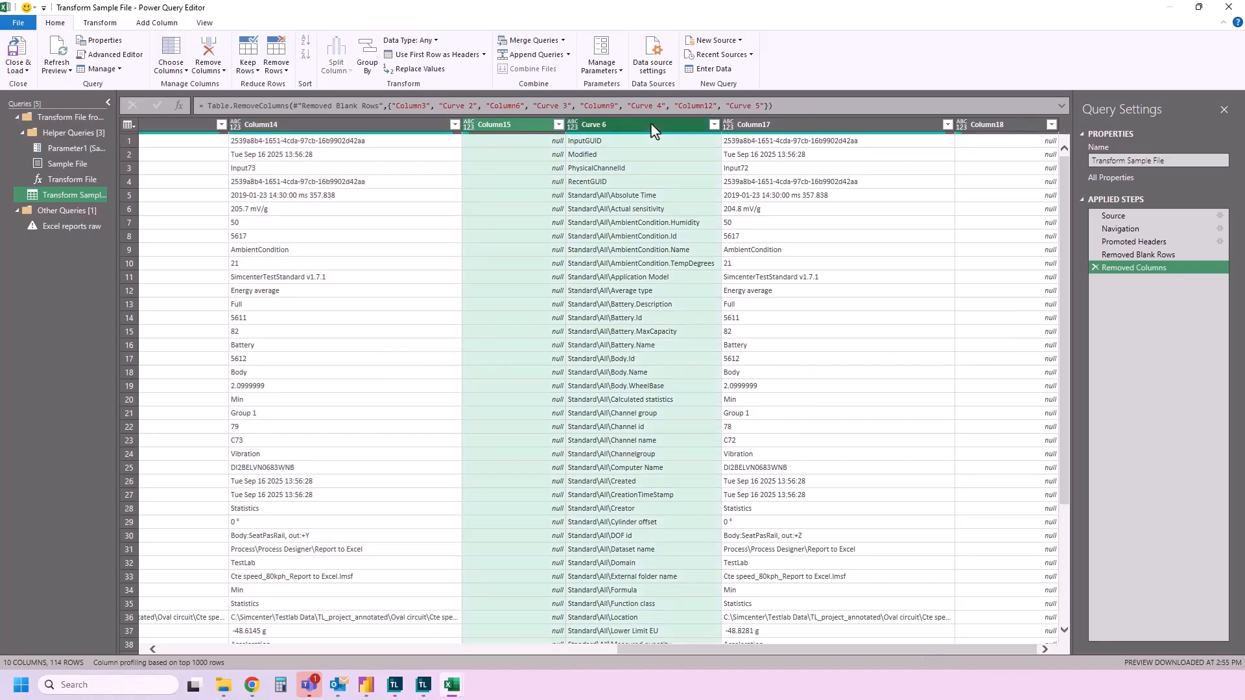
left_click(1013, 125, "ctrl")
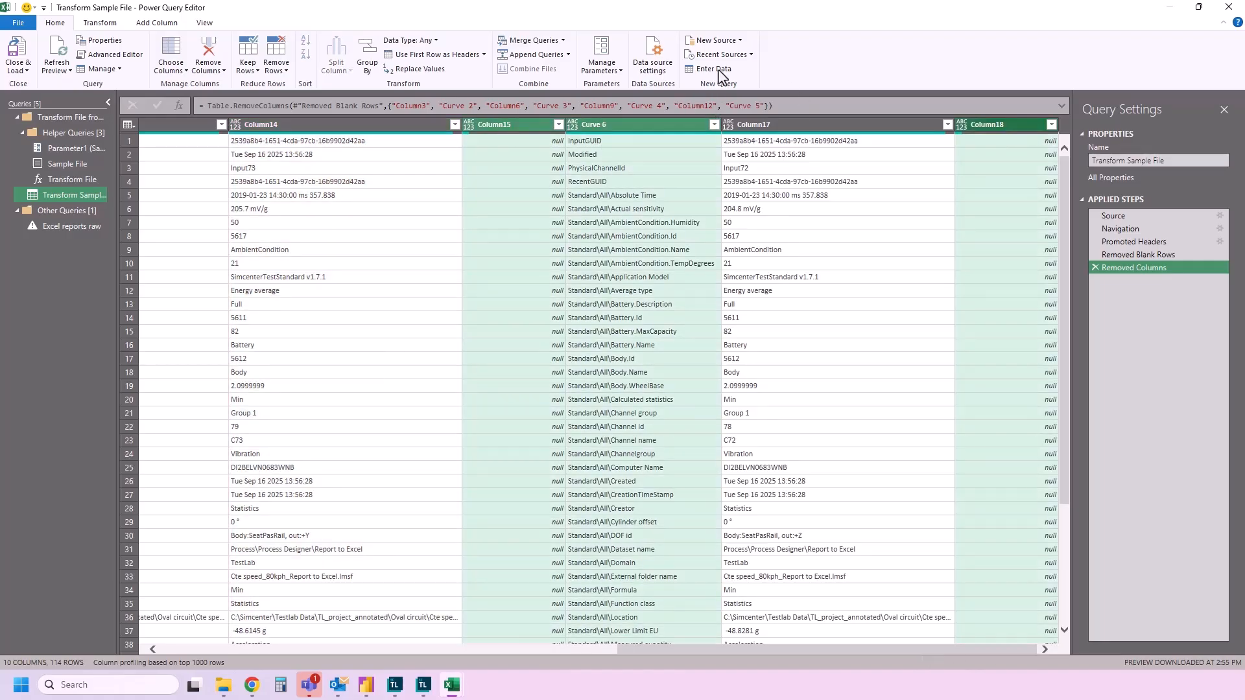
left_click(209, 57)
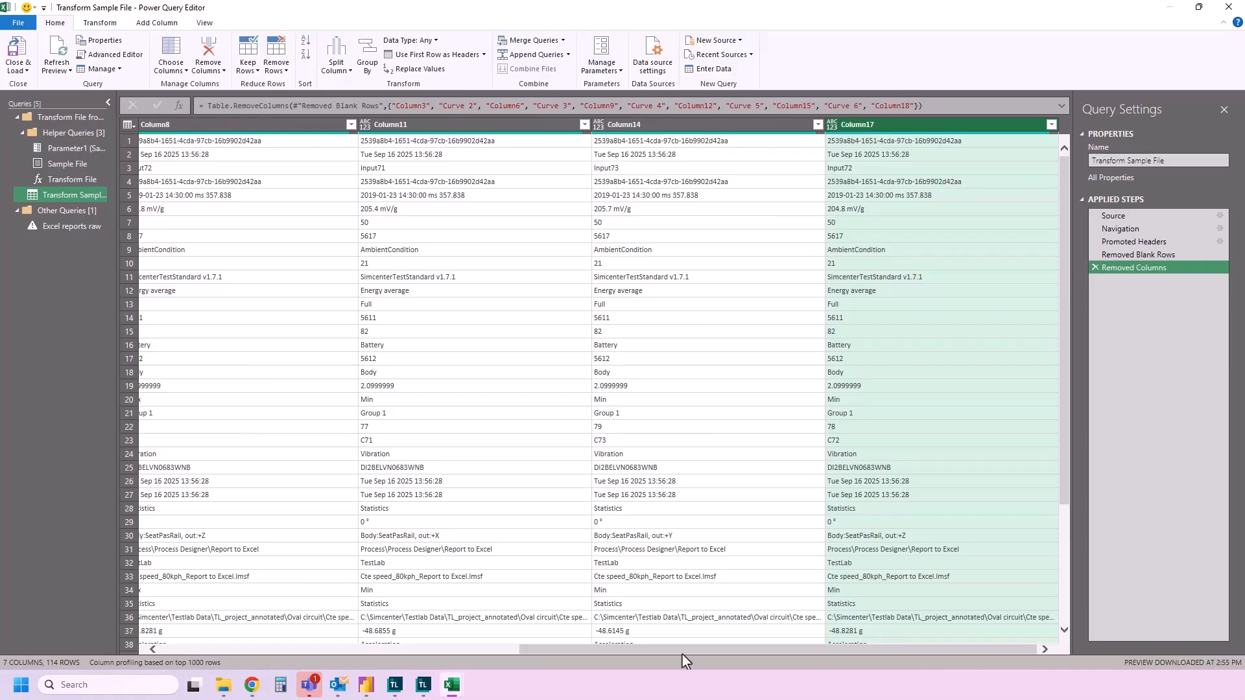
Examine the remaining columns and all attribute rows of the sample file table, including the Max value in the last row of Column2.
left_click_drag(680, 659, 303, 648)
scroll(289, 486, "down", 20)
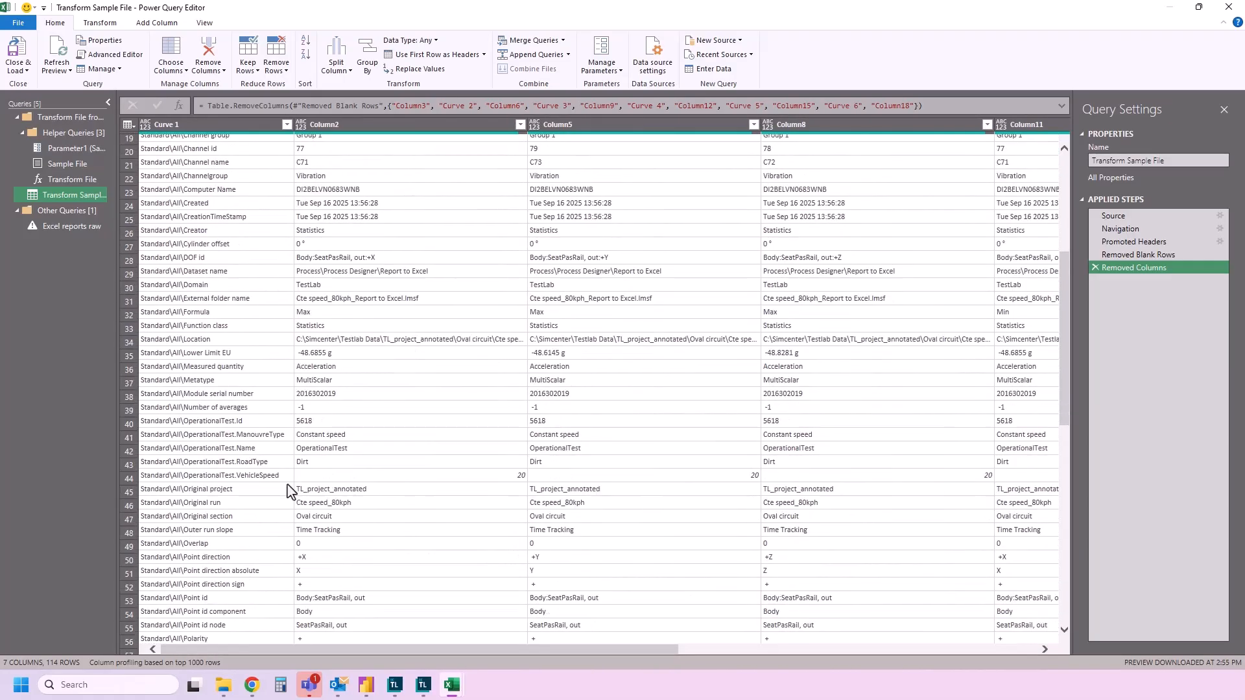
scroll(289, 493, "up", 20)
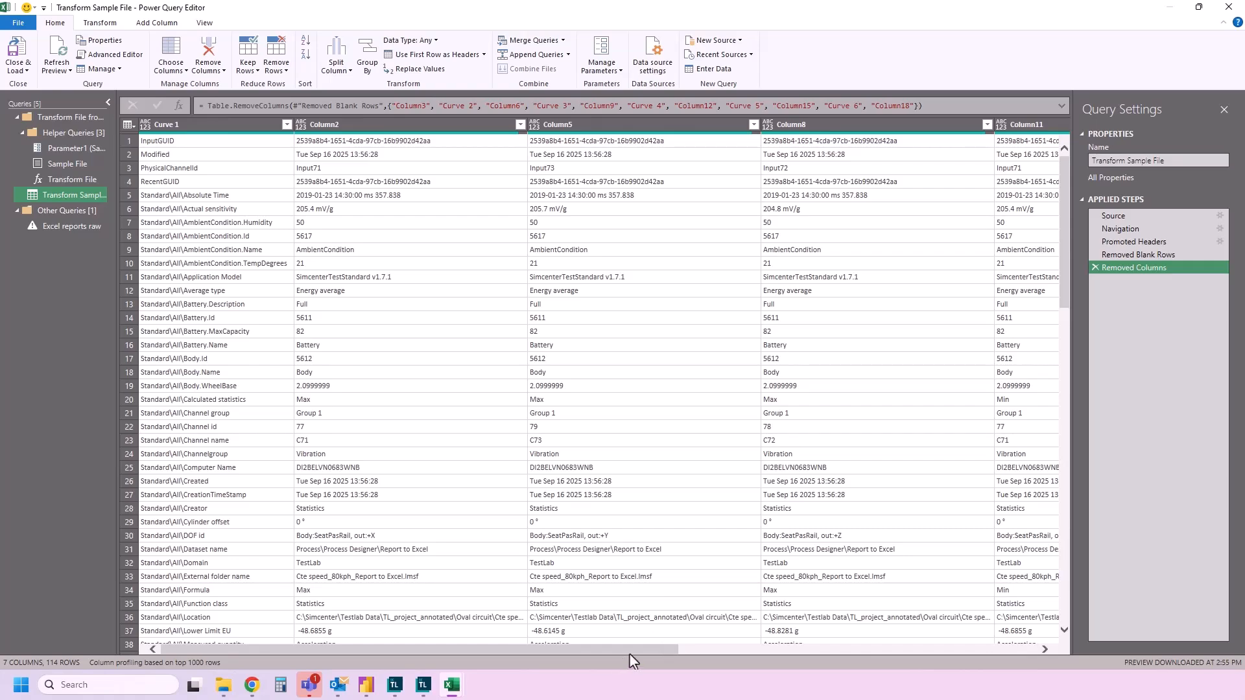
left_click(710, 650)
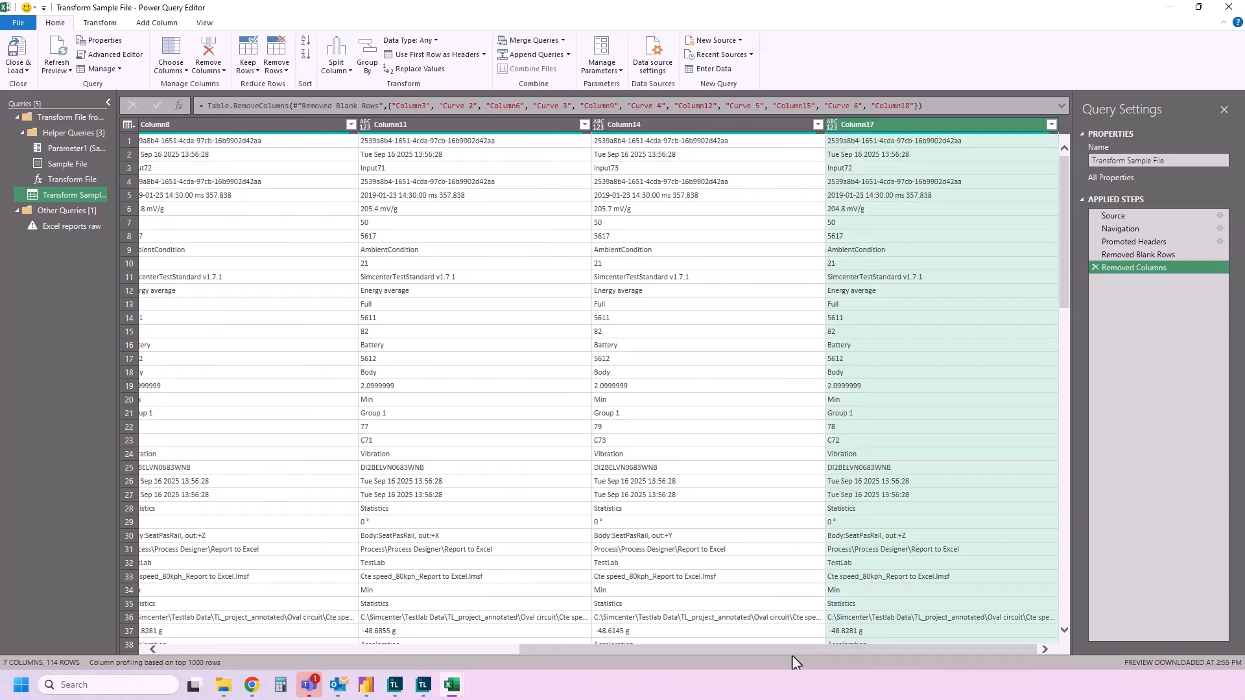
left_click_drag(786, 651, 400, 632)
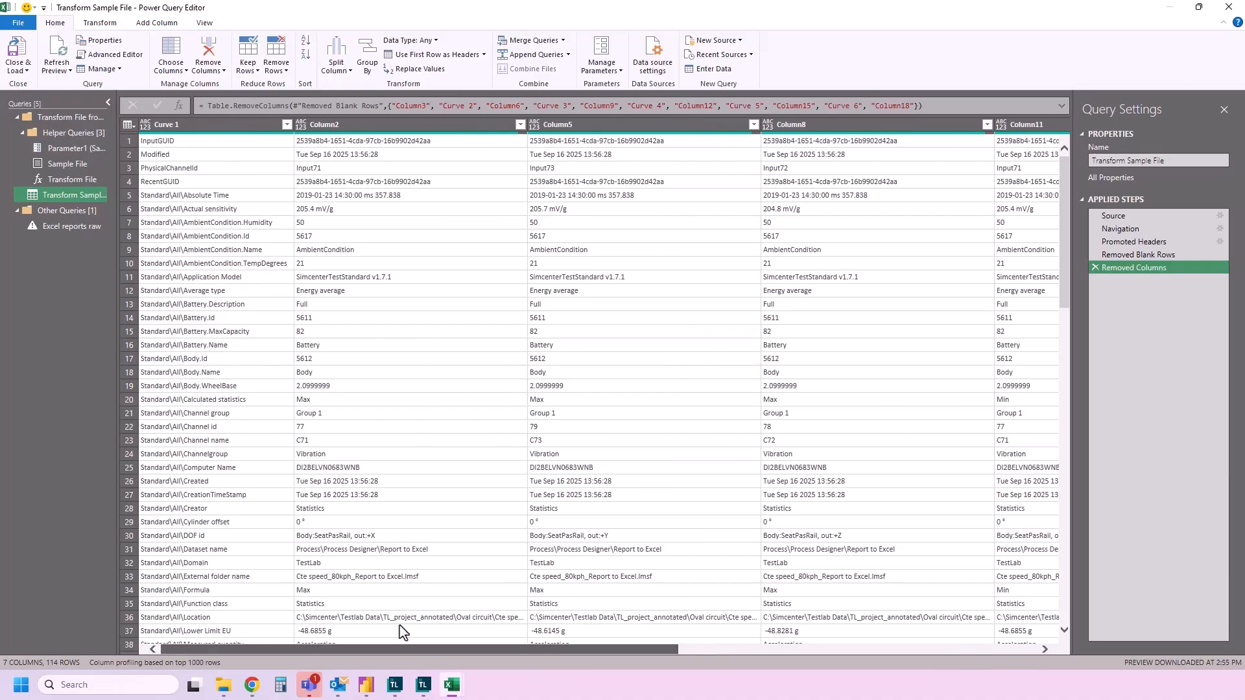
scroll(378, 473, "down", 20)
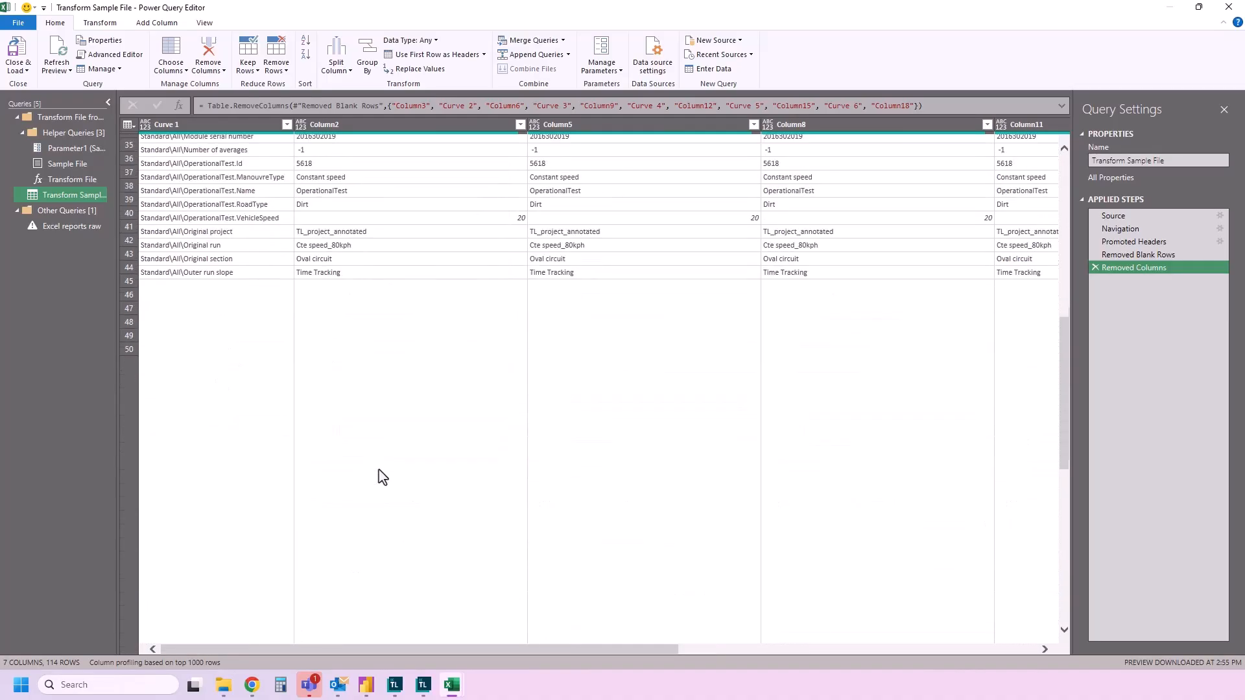
scroll(383, 477, "down", 1)
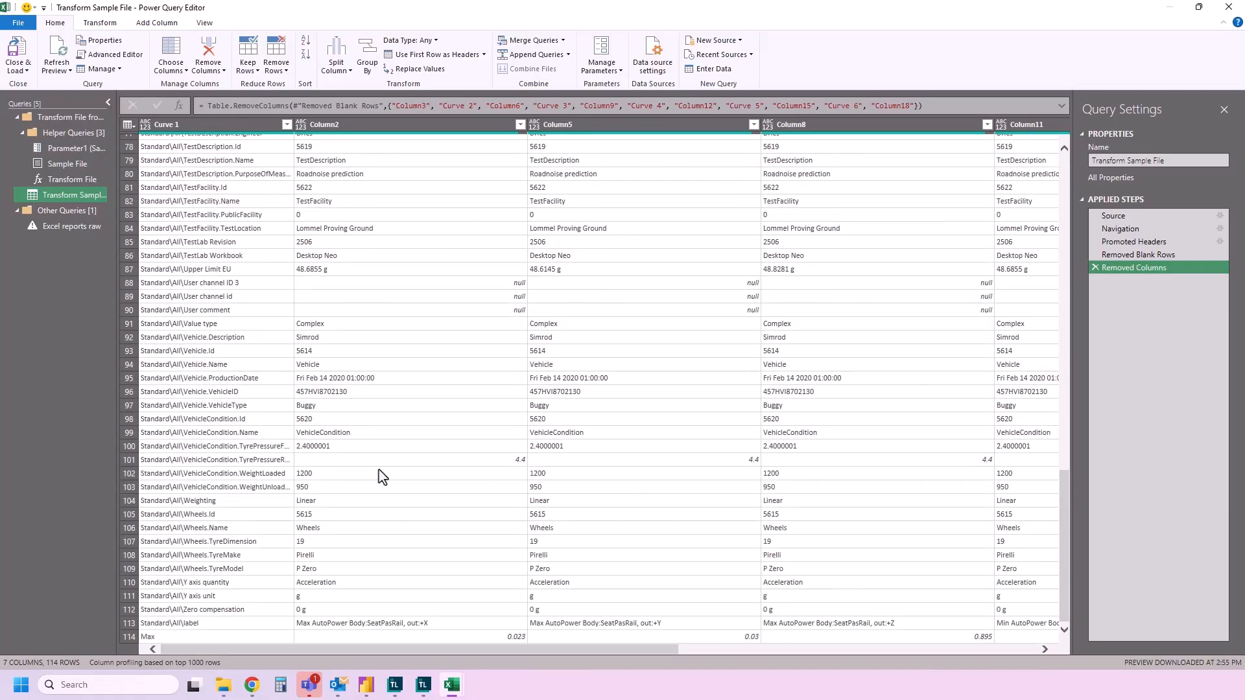
scroll(382, 477, "up", 20)
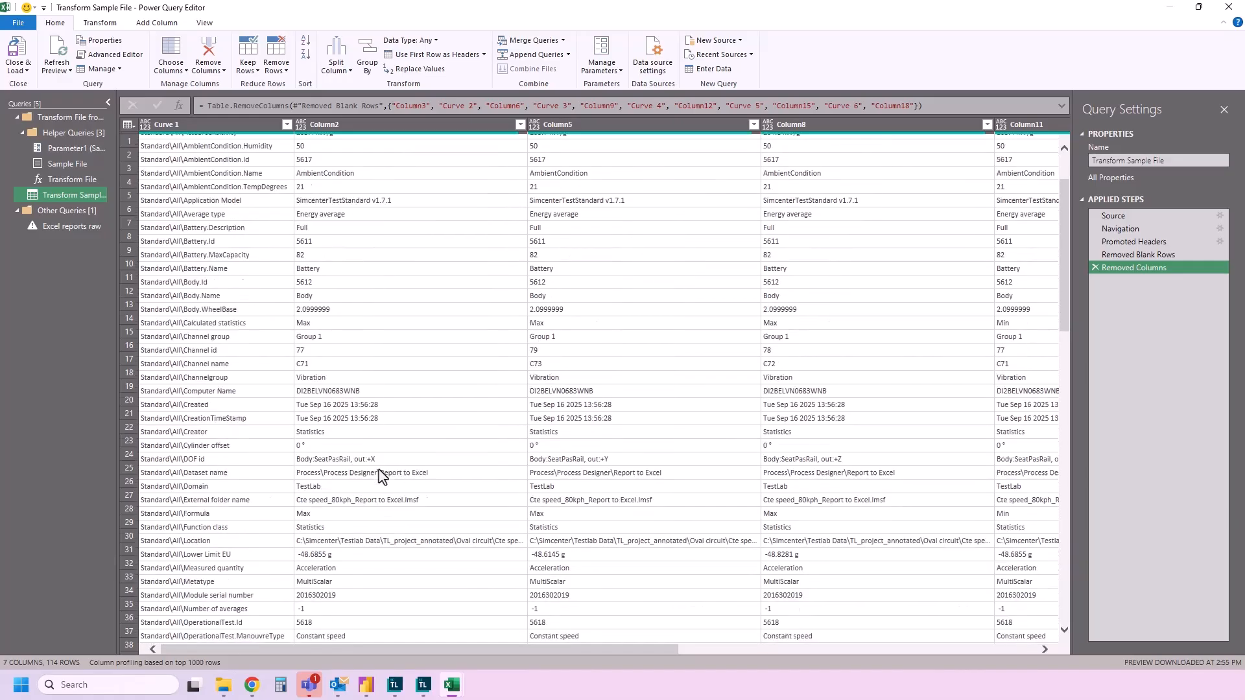
scroll(381, 476, "down", 20)
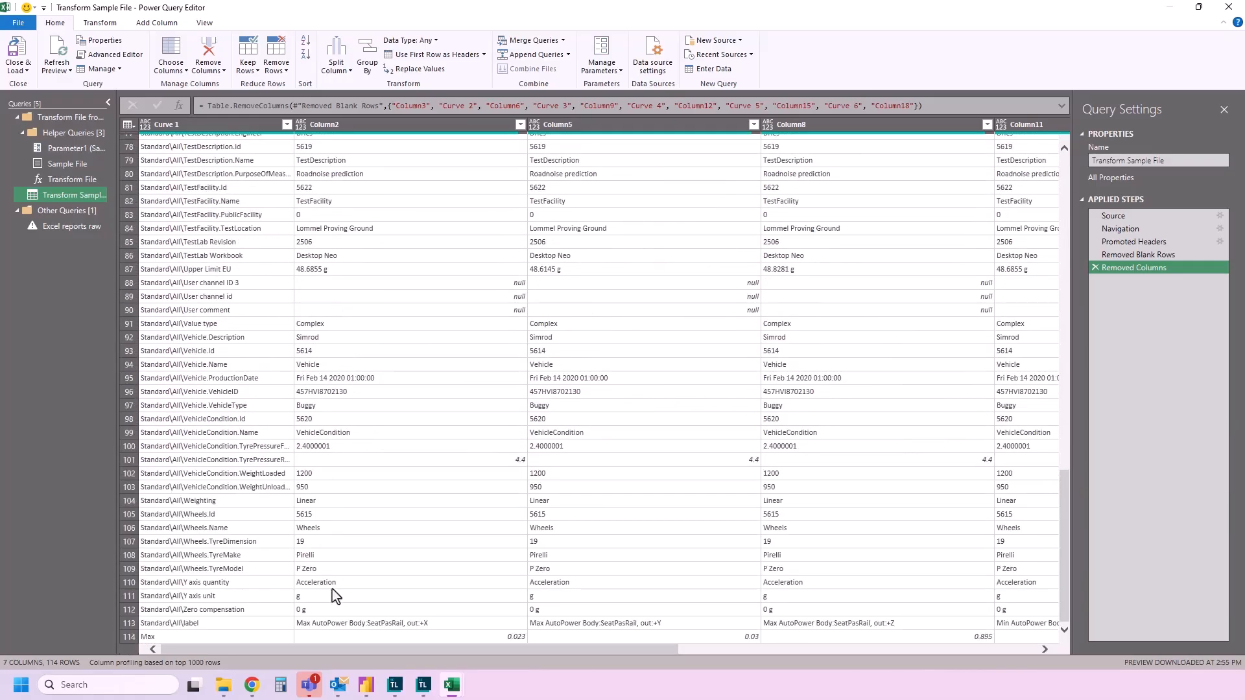
scroll(329, 433, "up", 3)
scroll(334, 510, "down", 3)
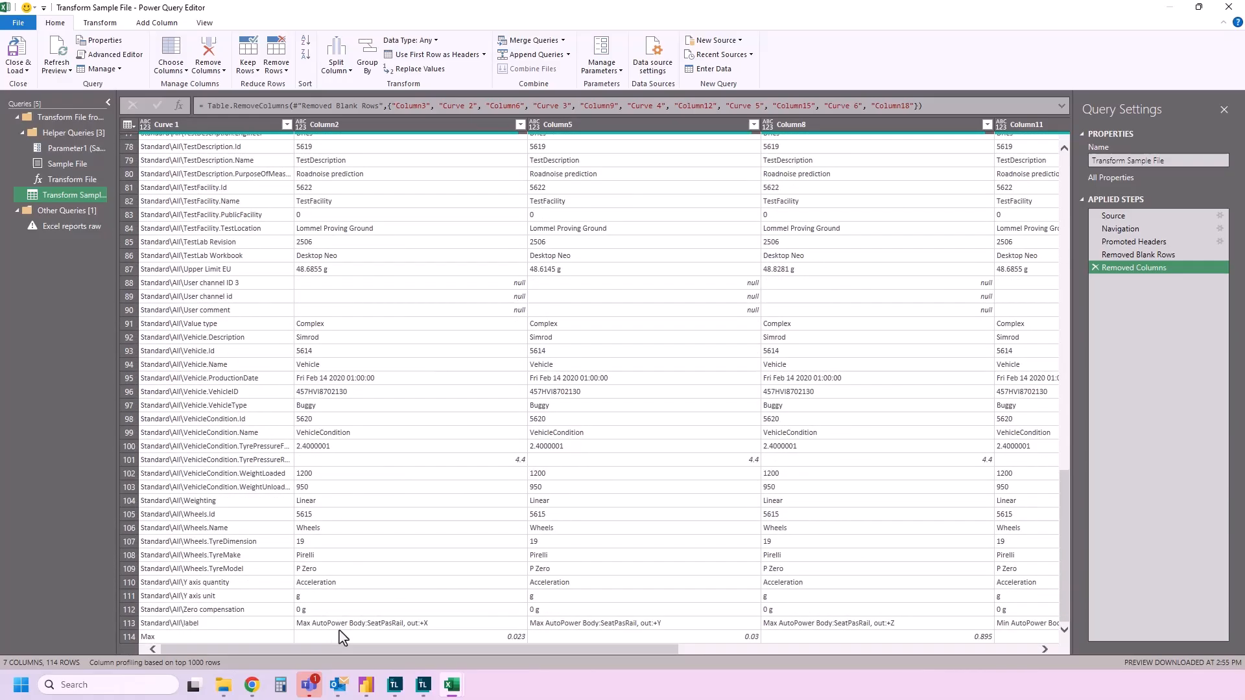
left_click(306, 631)
left_click_drag(557, 574, 472, 524)
scroll(473, 518, "up", 5)
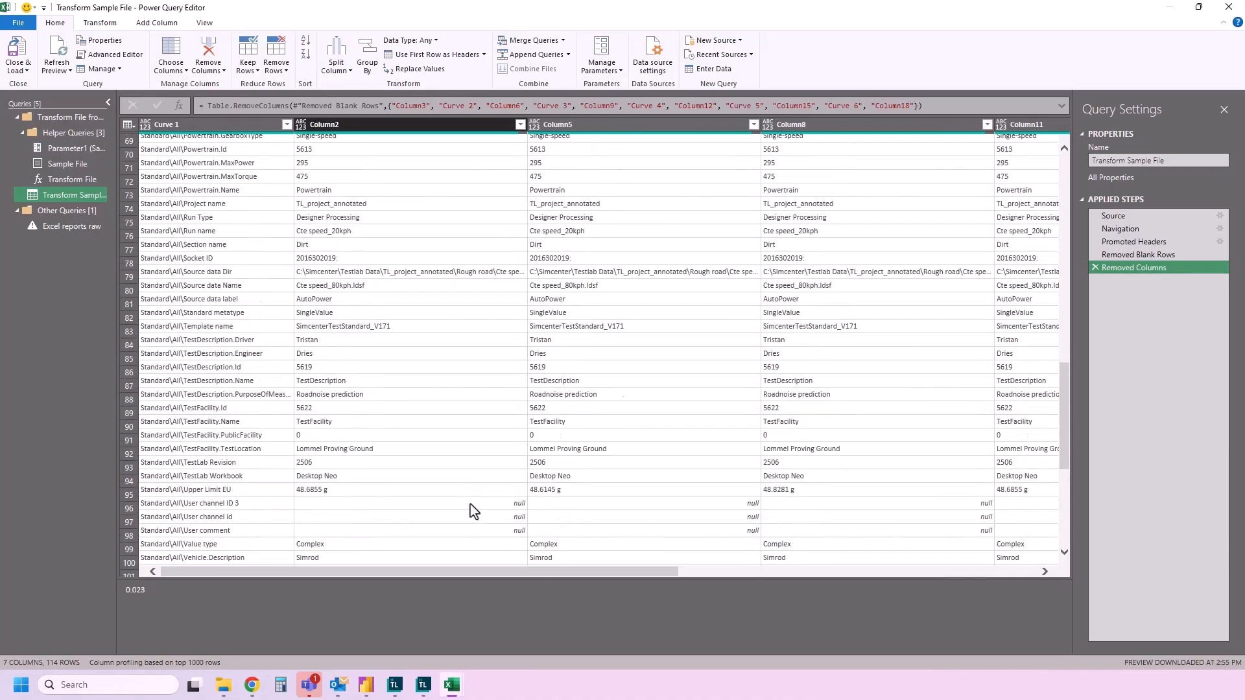
scroll(472, 512, "up", 20)
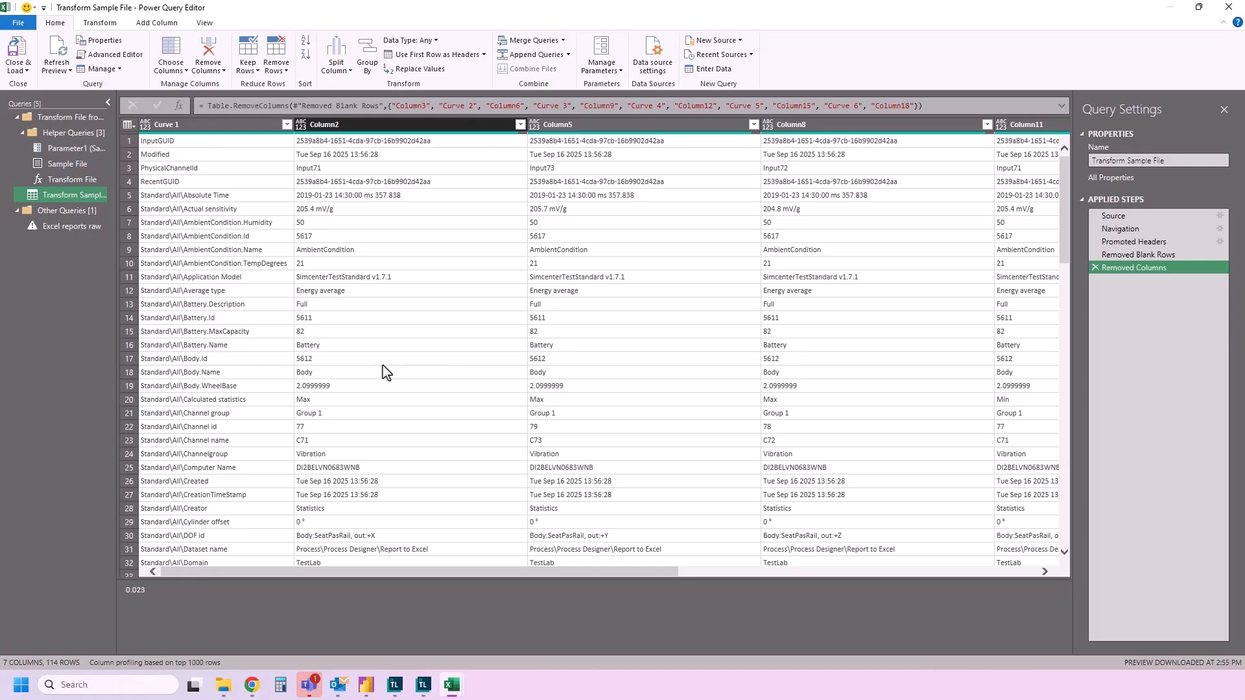
Transpose the sample file table and promote its first row, which holds the attribute names, to column headers.
left_click(98, 24)
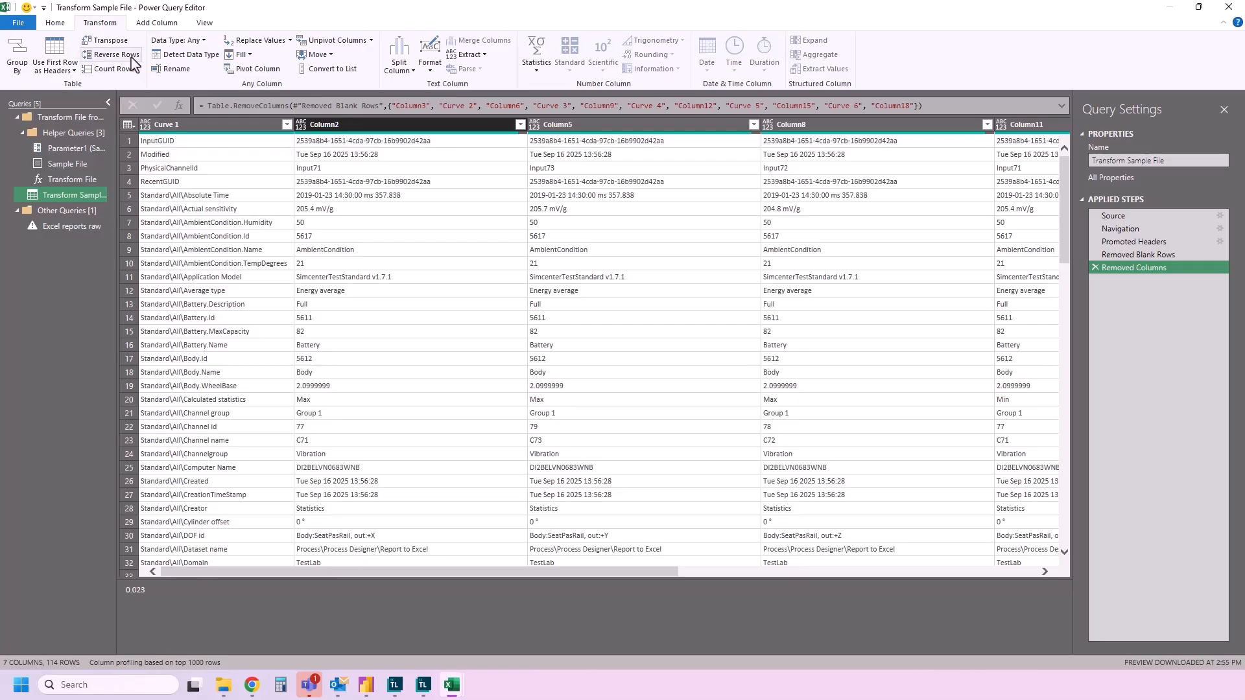
left_click(109, 40)
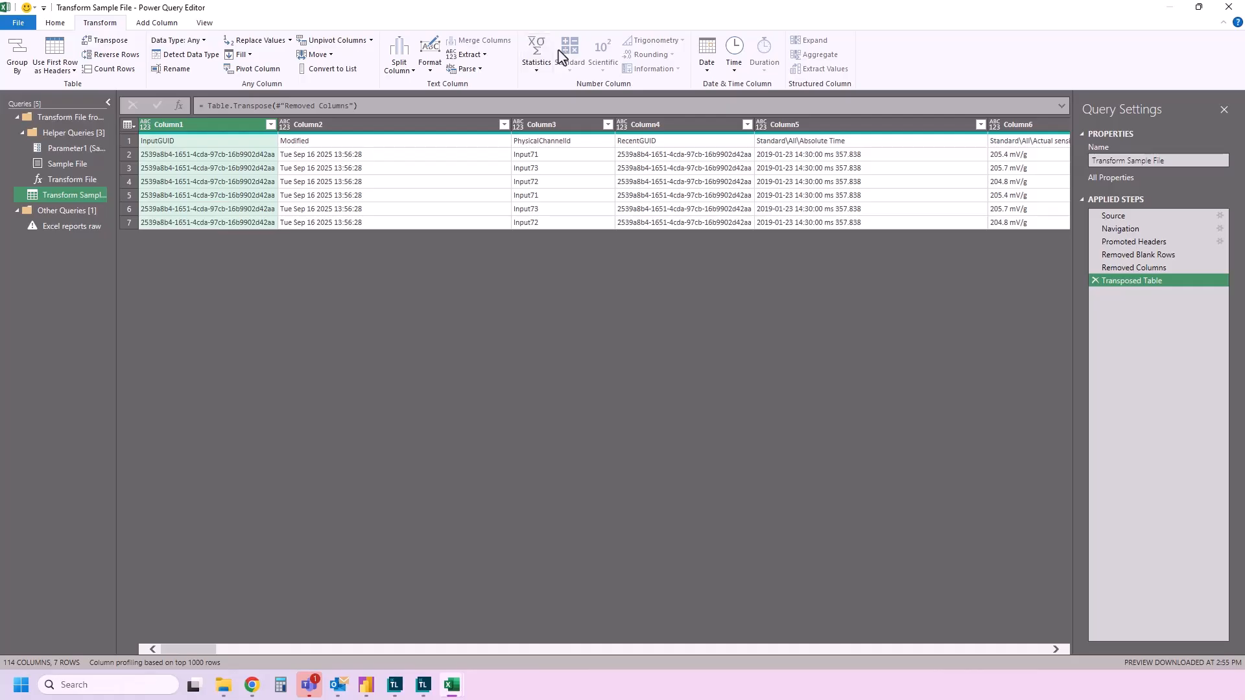
left_click(56, 26)
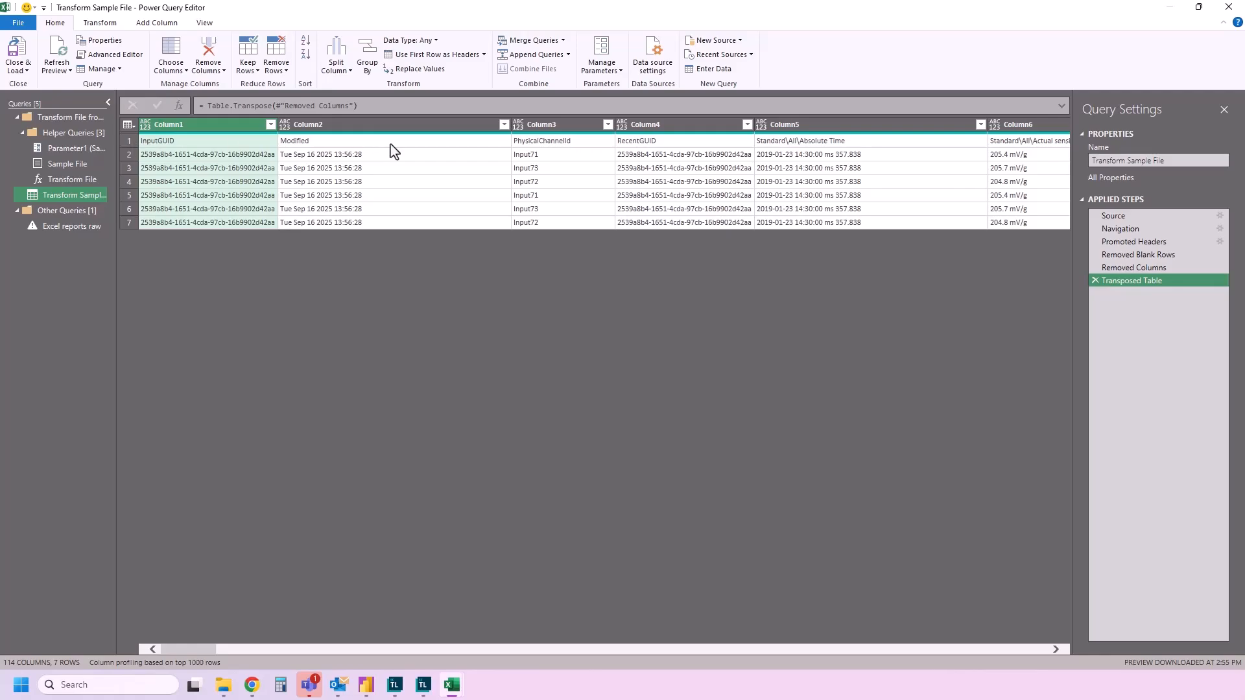
left_click(431, 54)
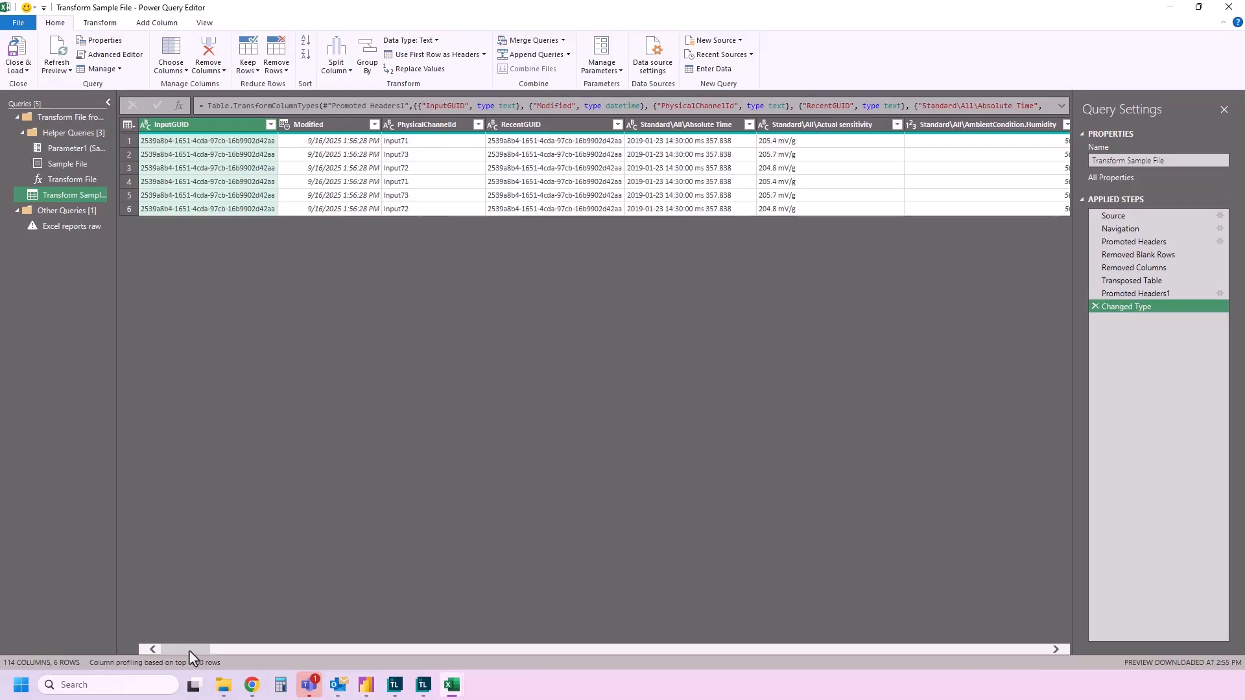
left_click_drag(189, 649, 275, 645)
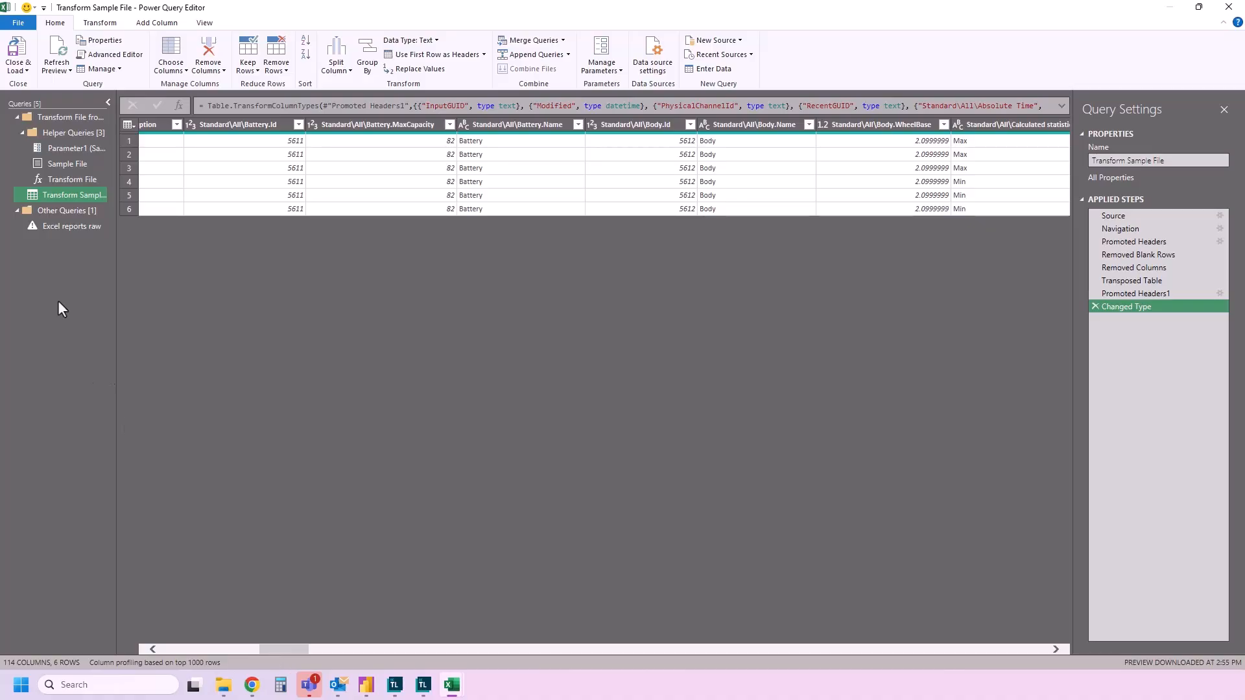
Delete the final Changed Type step from the Excel reports raw query.
left_click(32, 225)
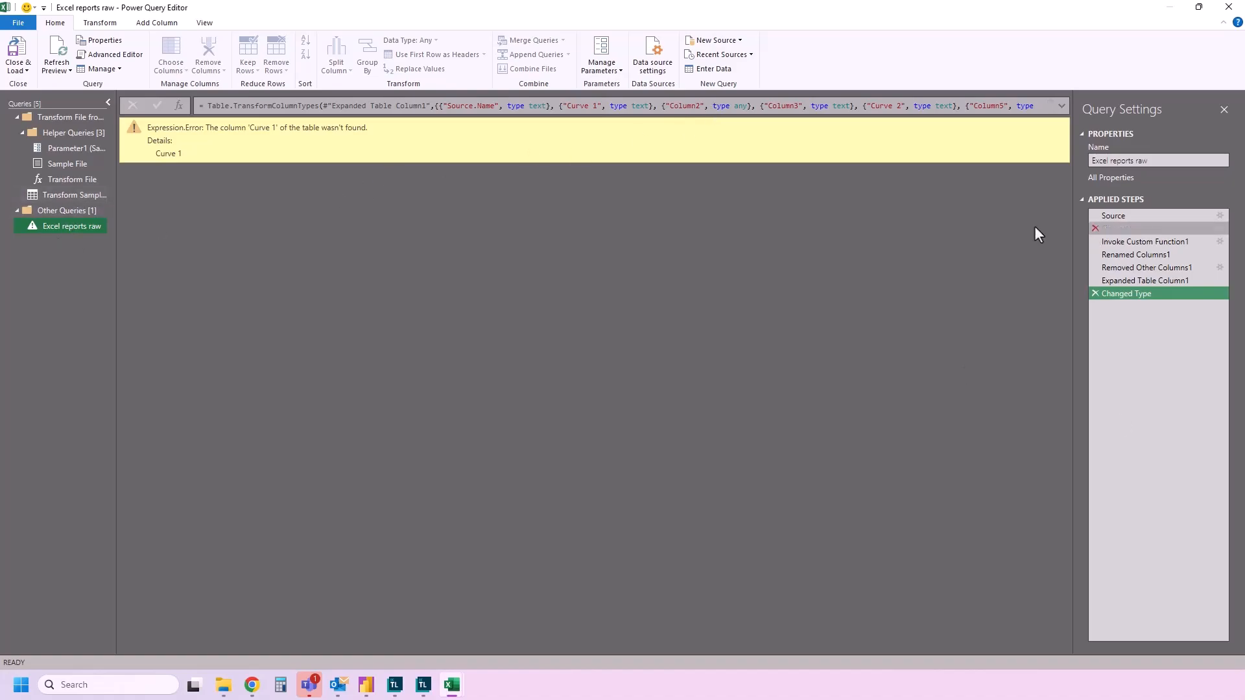
left_click(1094, 294)
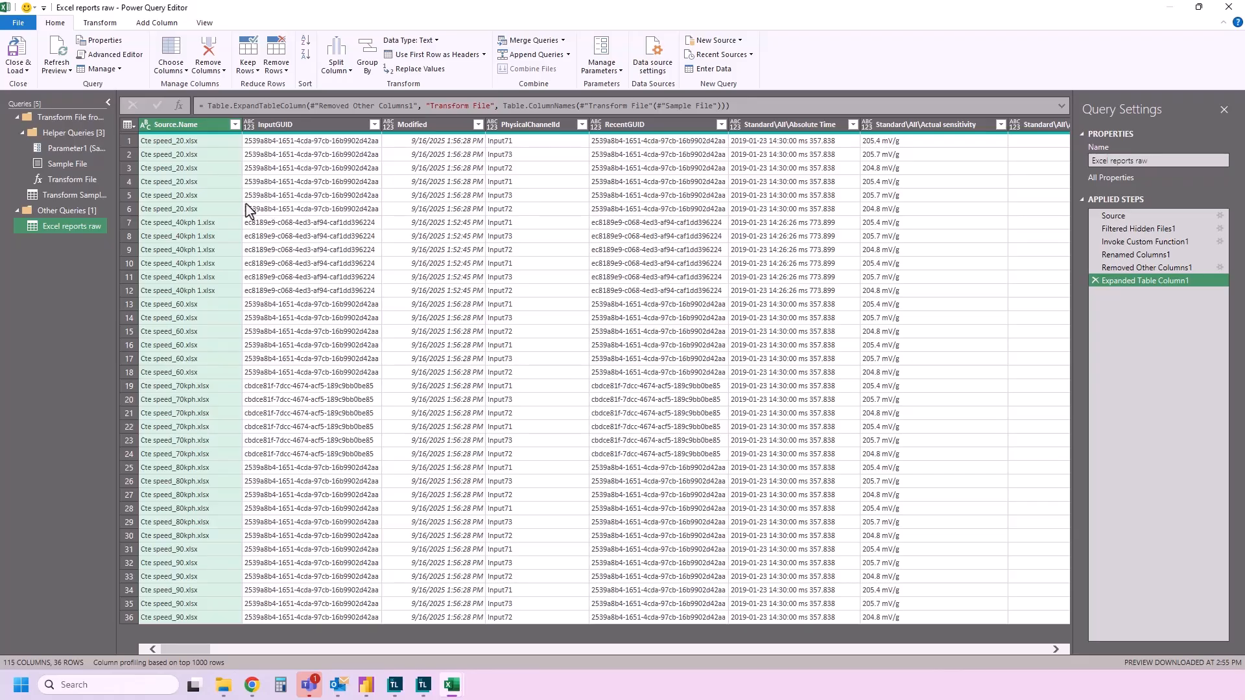
In the Transform Sample File query, rename the Max column to Value and set its data type to Decimal Number.
mouse_move(184, 653)
left_mouse_down()
mouse_move(618, 656)
mouse_move(166, 649)
left_mouse_up()
left_click(71, 195)
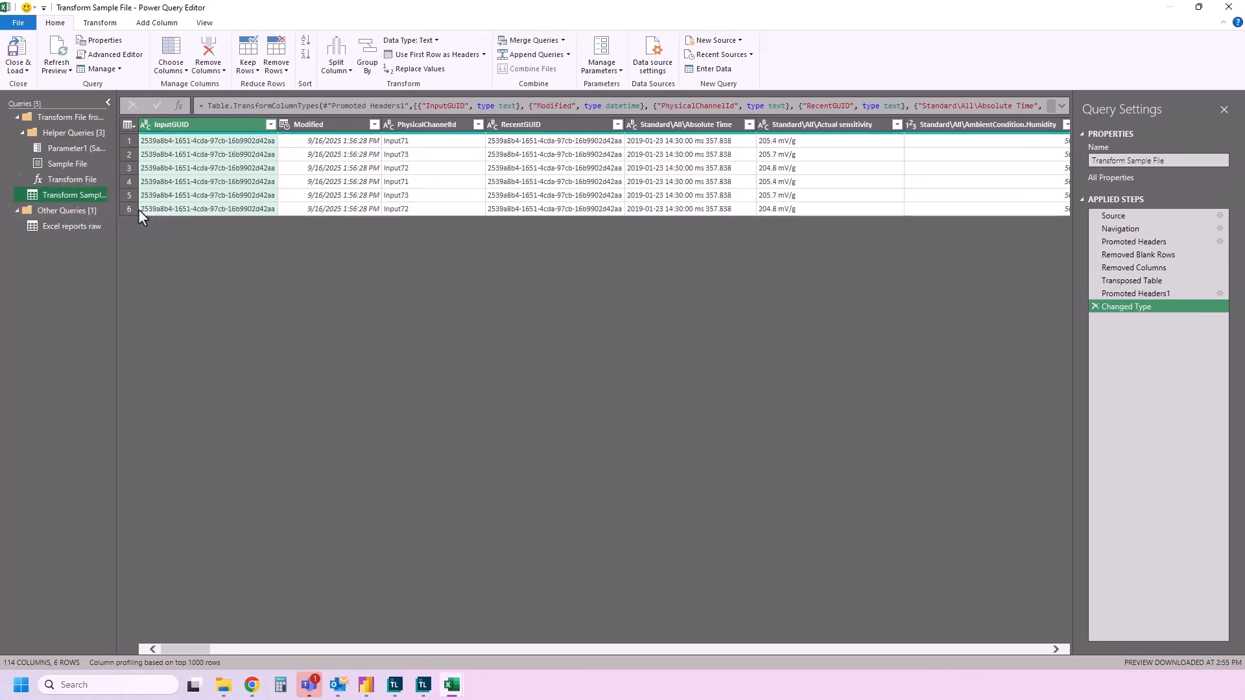
left_click_drag(187, 649, 1083, 652)
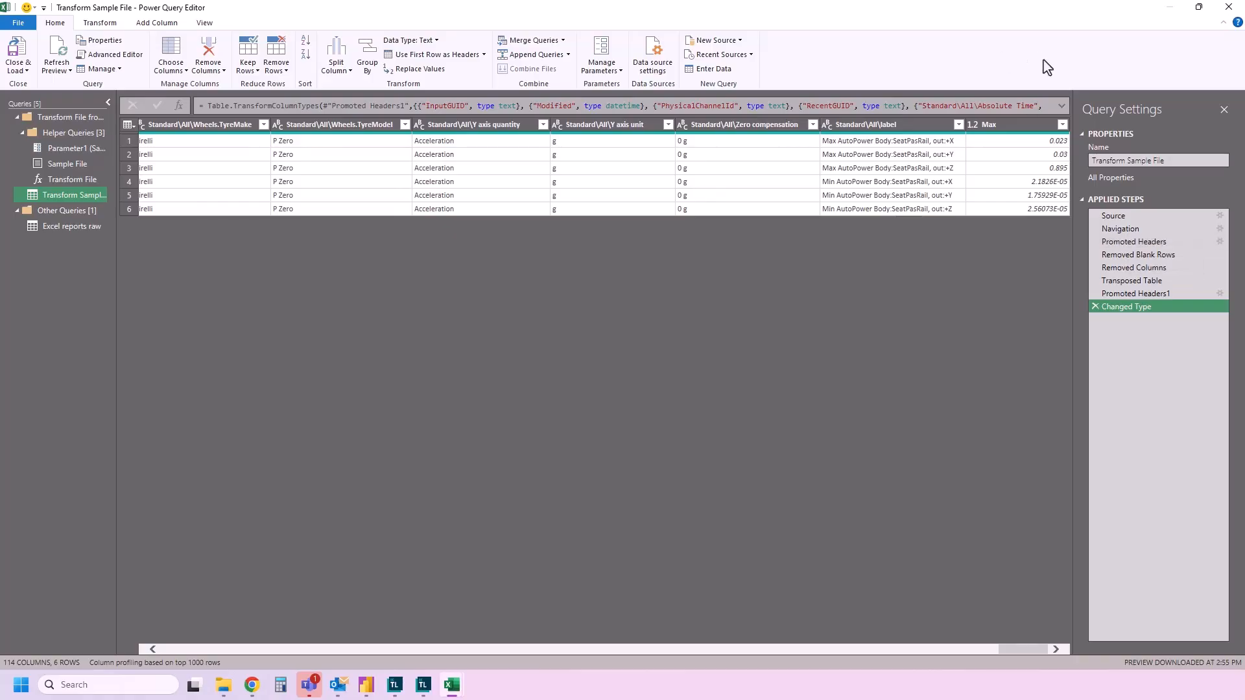
double_click(990, 124)
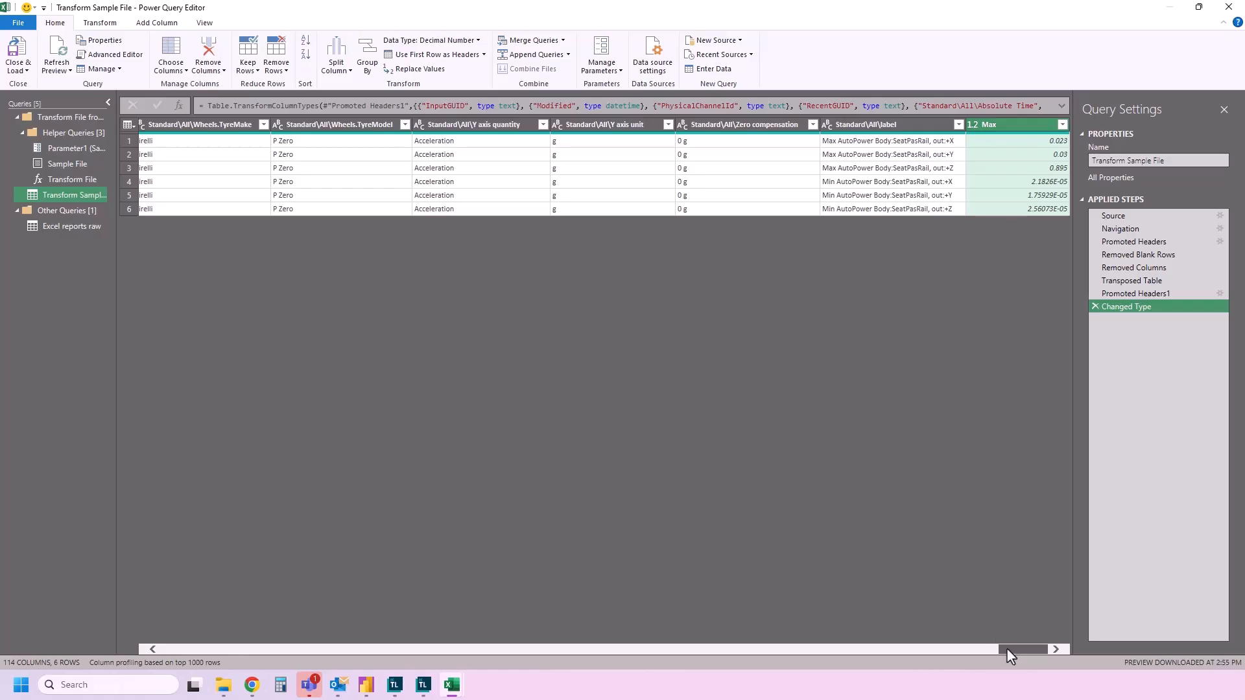
mouse_move(1006, 647)
left_mouse_down()
mouse_move(753, 646)
mouse_move(1009, 647)
left_mouse_up()
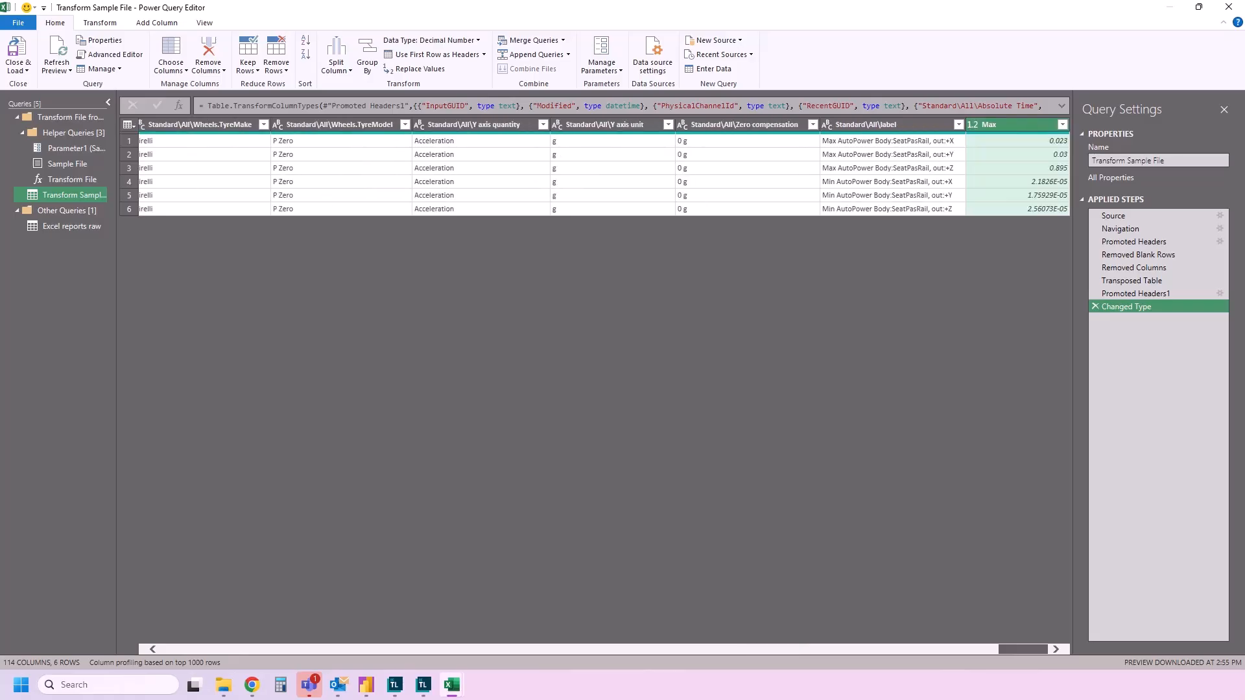
double_click(989, 129)
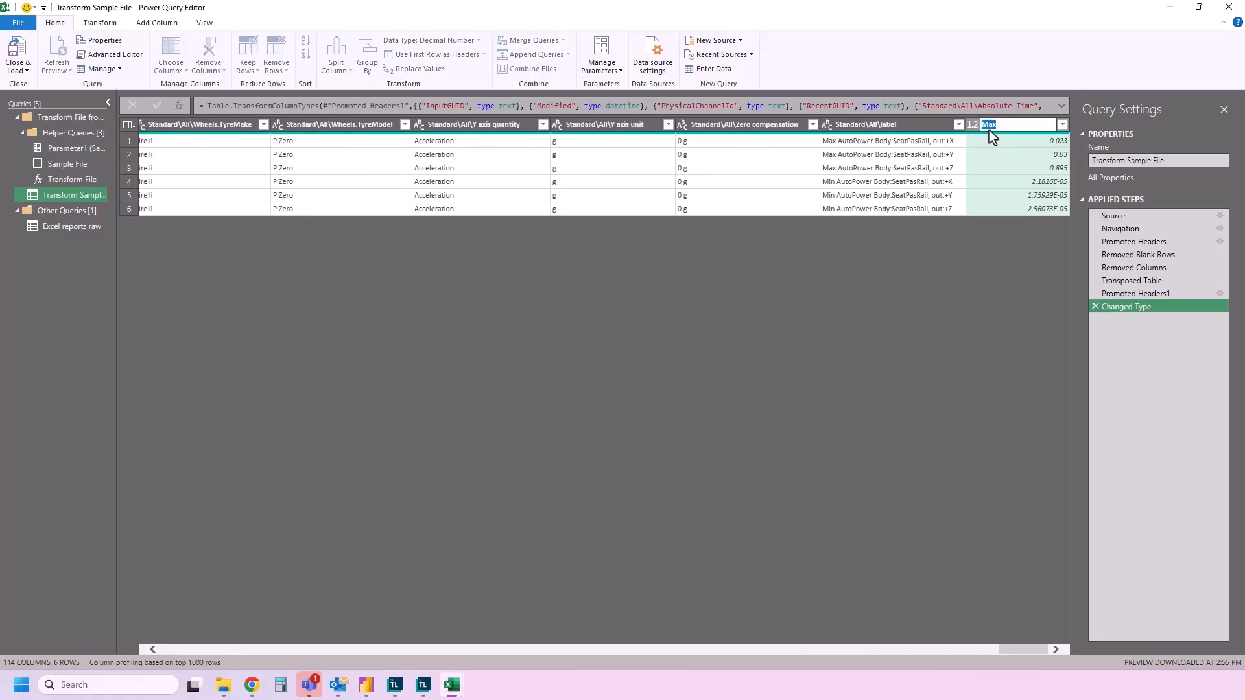
type("Value")
key("Return")
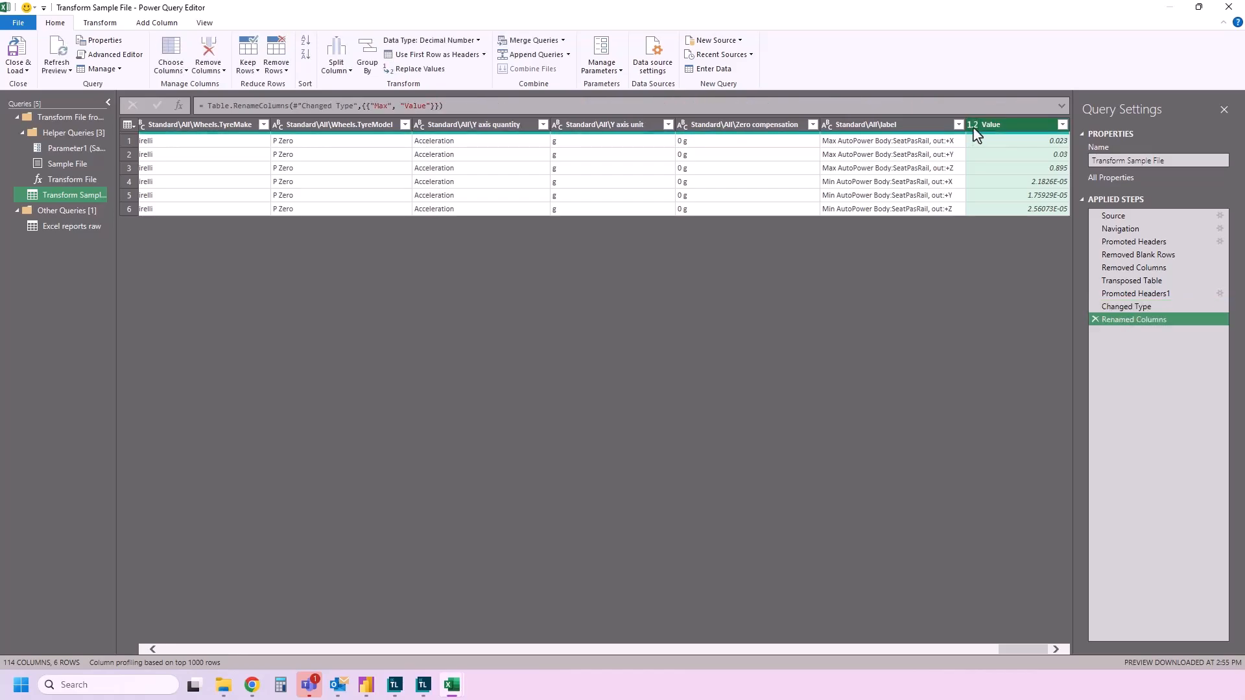
left_click(972, 125)
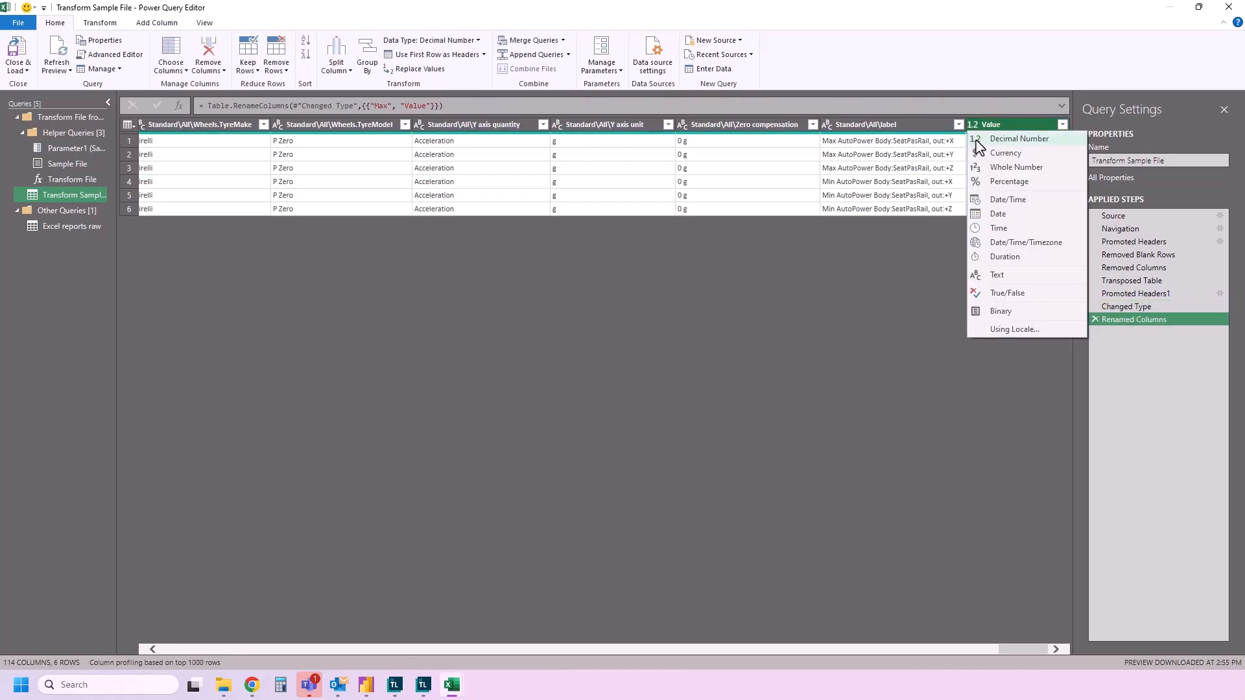
left_click(978, 140)
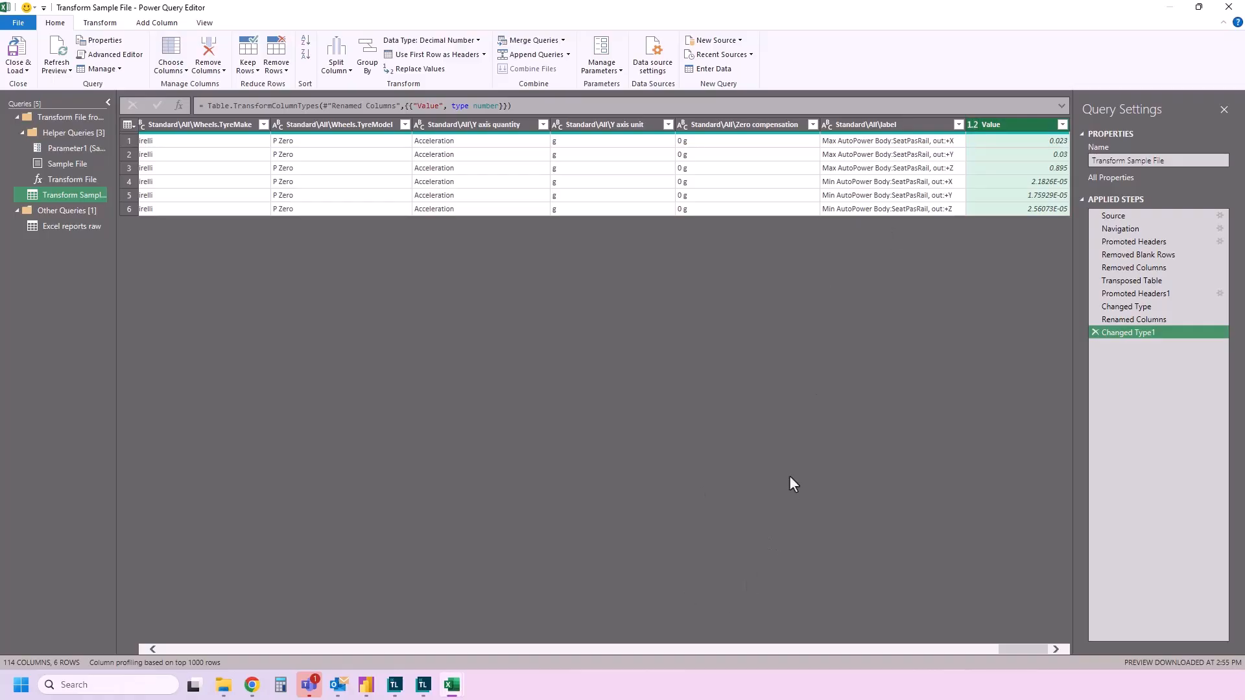
Review the attribute columns' data types and set the OperationalTest.VehicleSpeed column to Decimal Number.
left_click_drag(1025, 656, 944, 658)
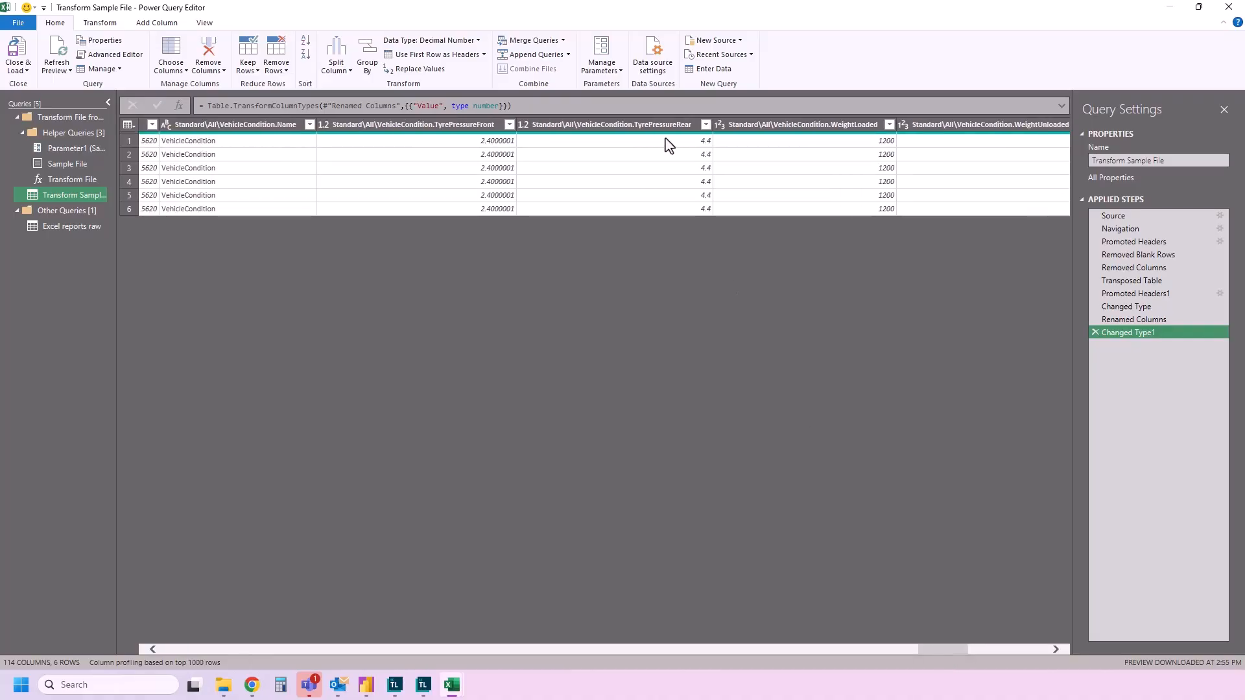
left_click(522, 124)
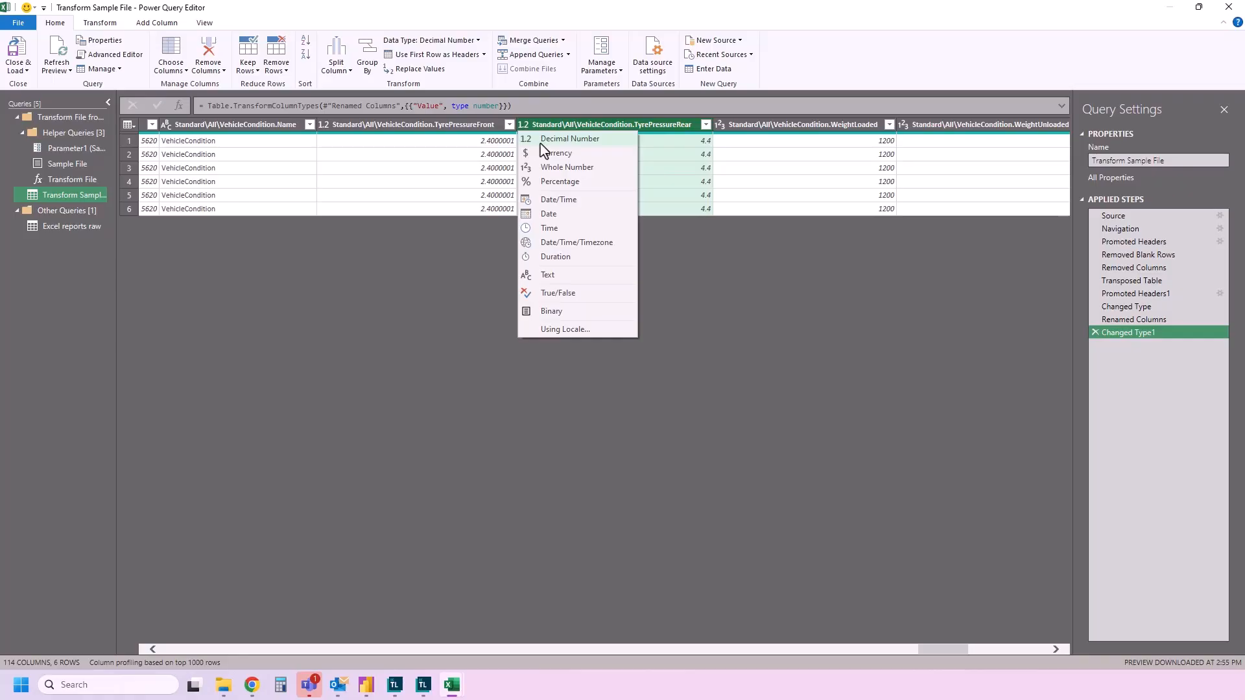
left_click(389, 286)
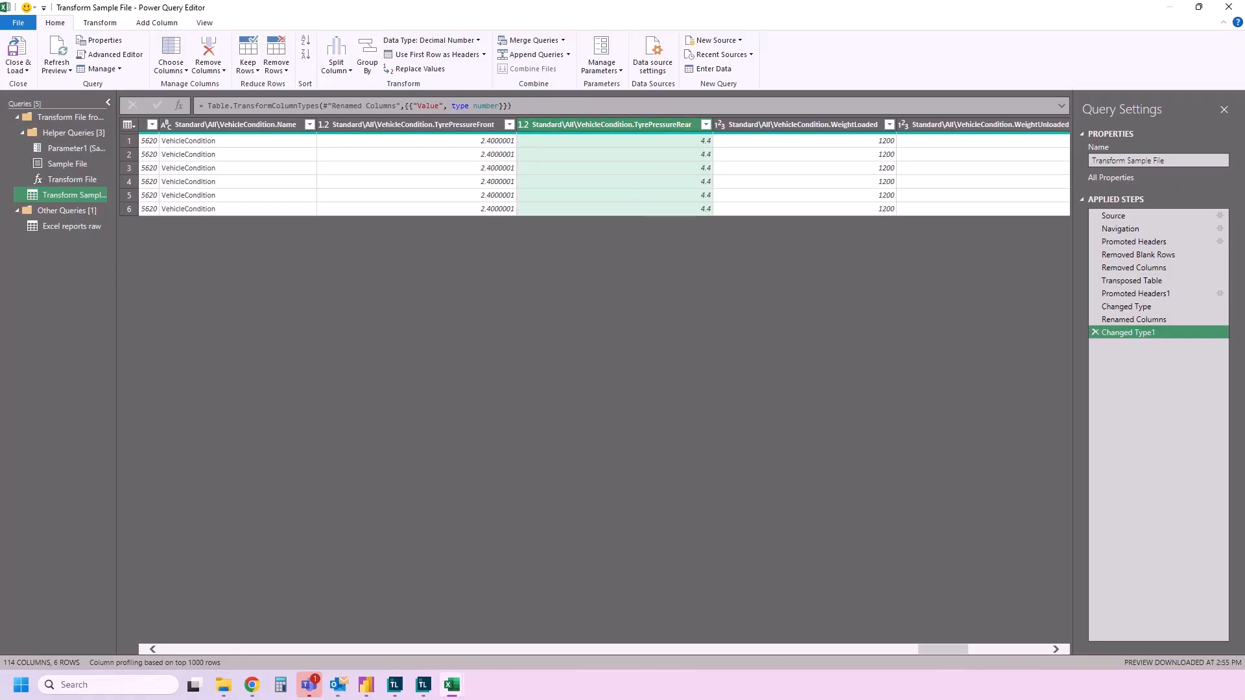
left_click_drag(914, 651, 779, 651)
left_click(481, 126)
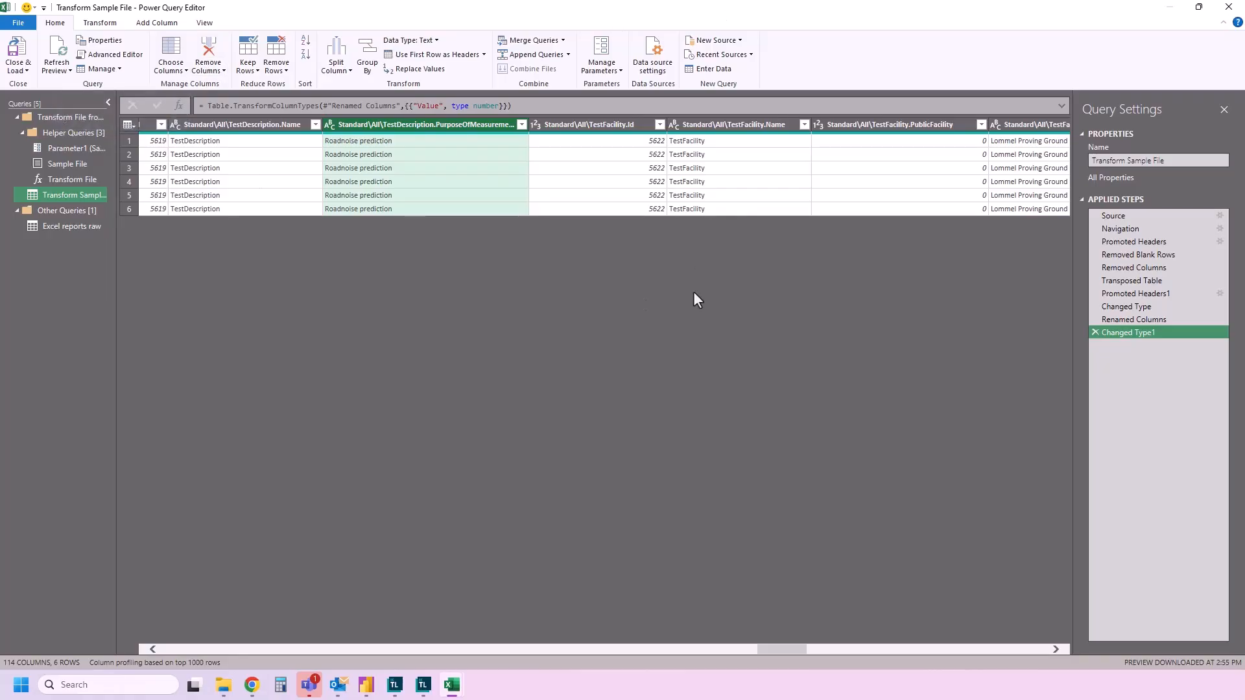
left_click_drag(771, 648, 419, 595)
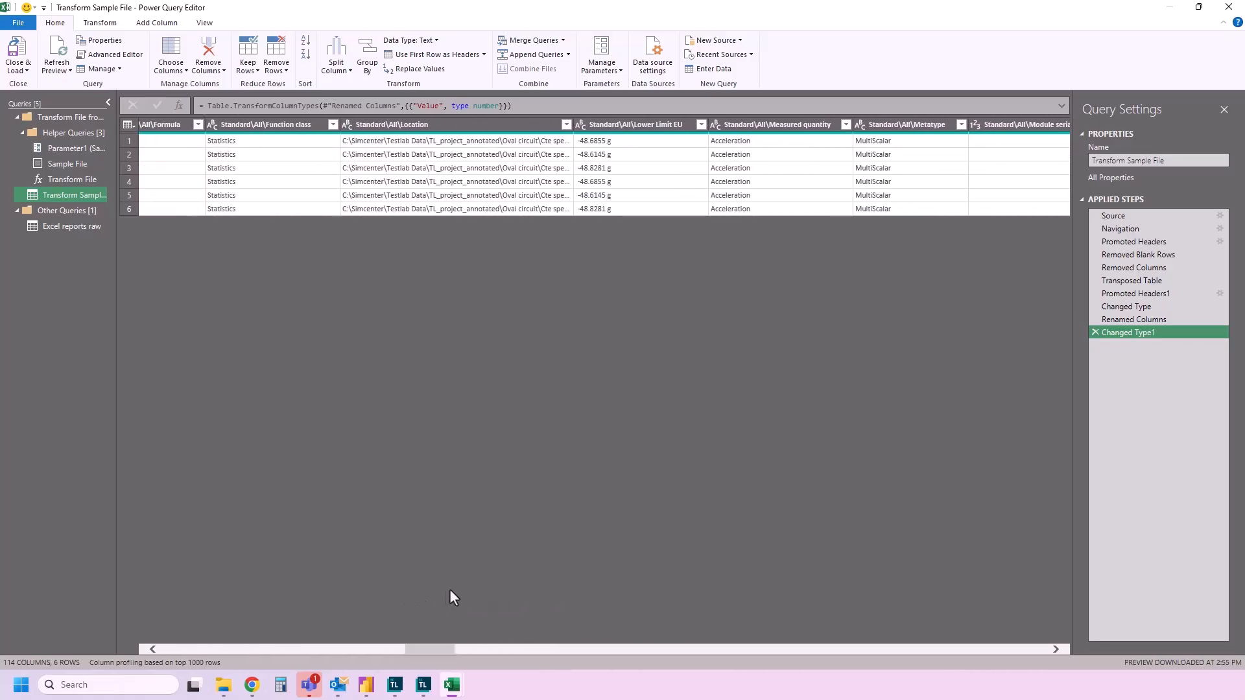
left_click_drag(418, 655, 484, 650)
left_click(730, 124)
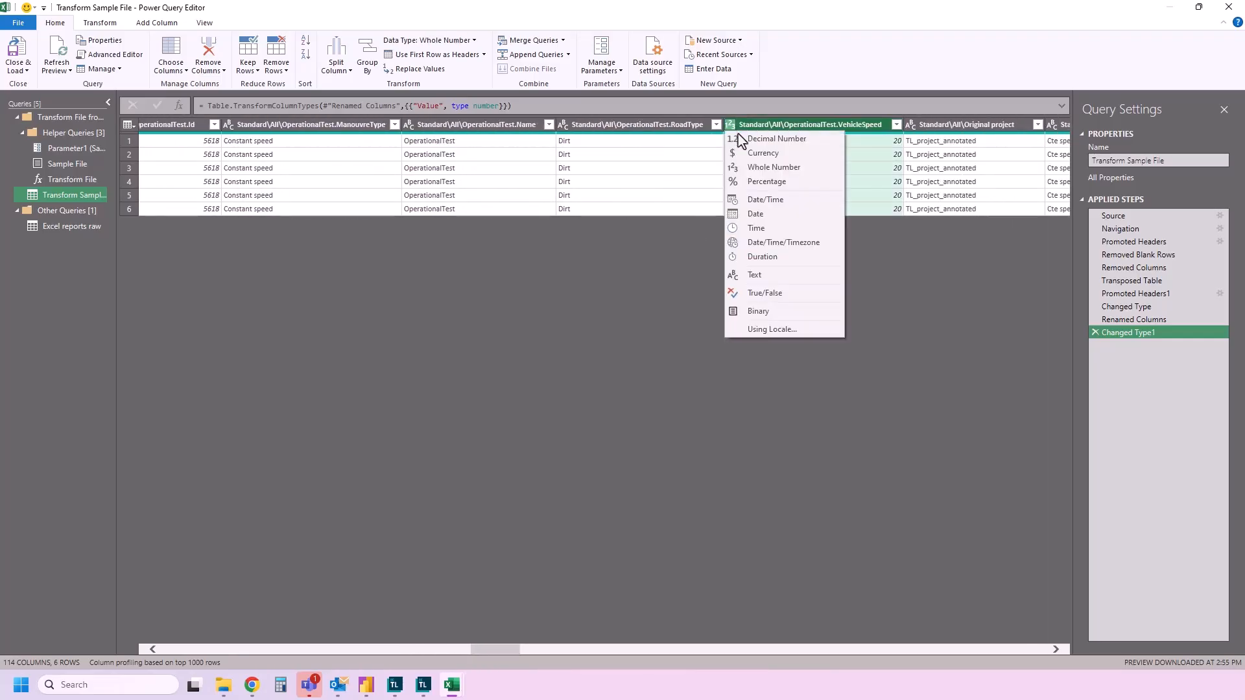
left_click(733, 143)
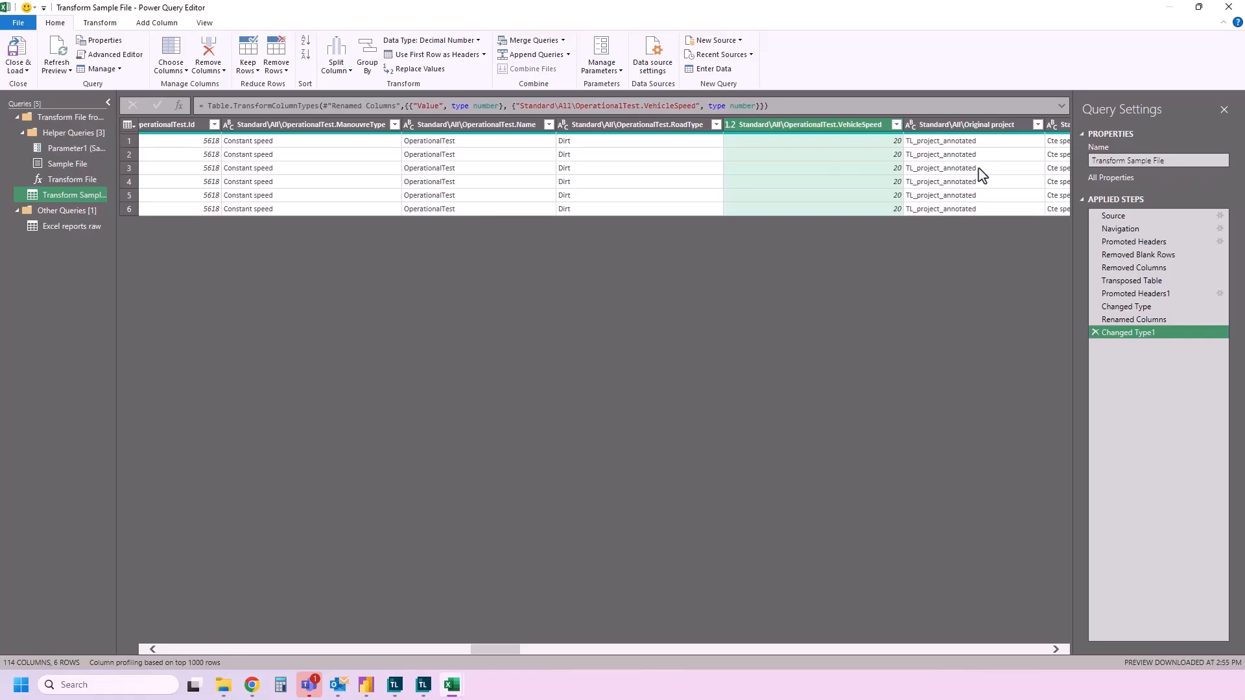
Load the combined Excel reports raw query into the workbook as a worksheet table and look over its rows.
left_click(51, 224)
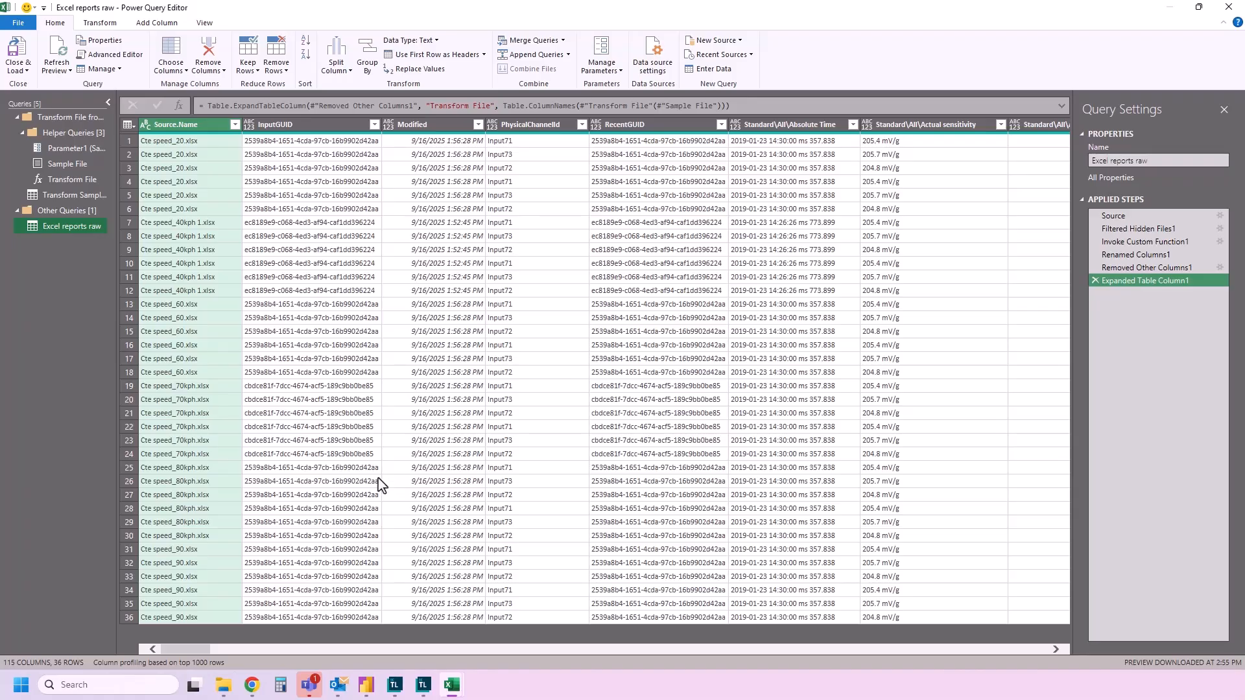
left_click(14, 59)
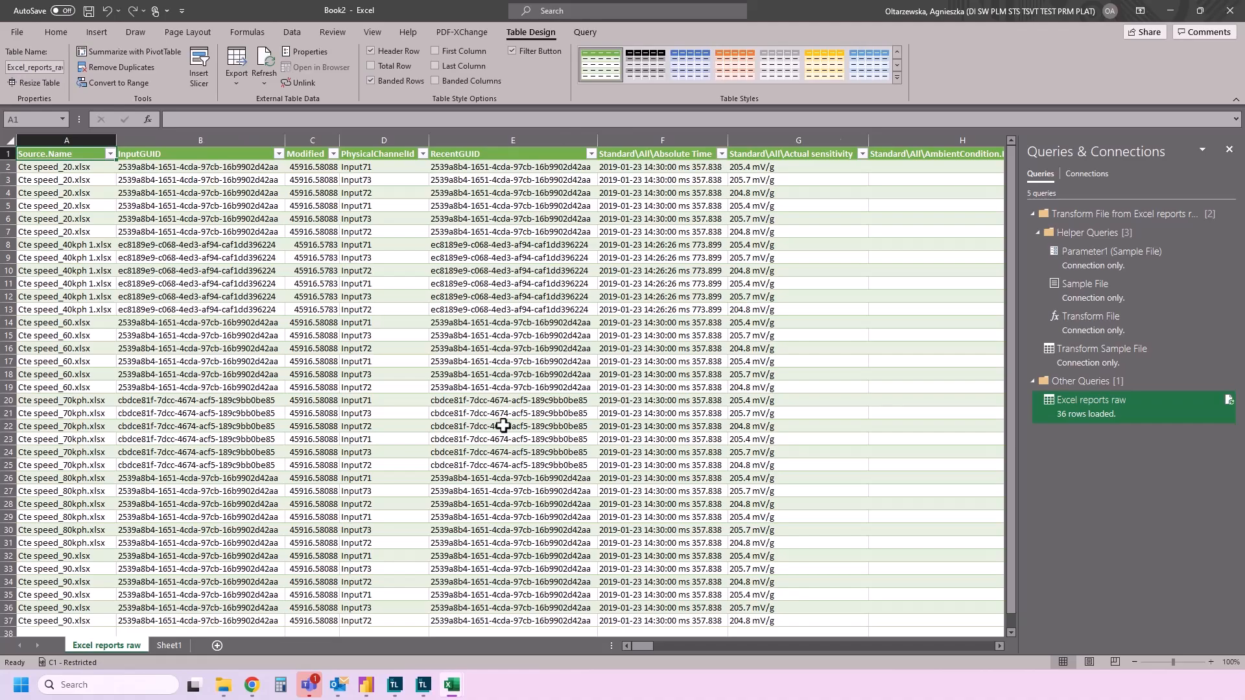
scroll(513, 459, "down", 5)
scroll(521, 492, "up", 5)
scroll(521, 492, "down", 2)
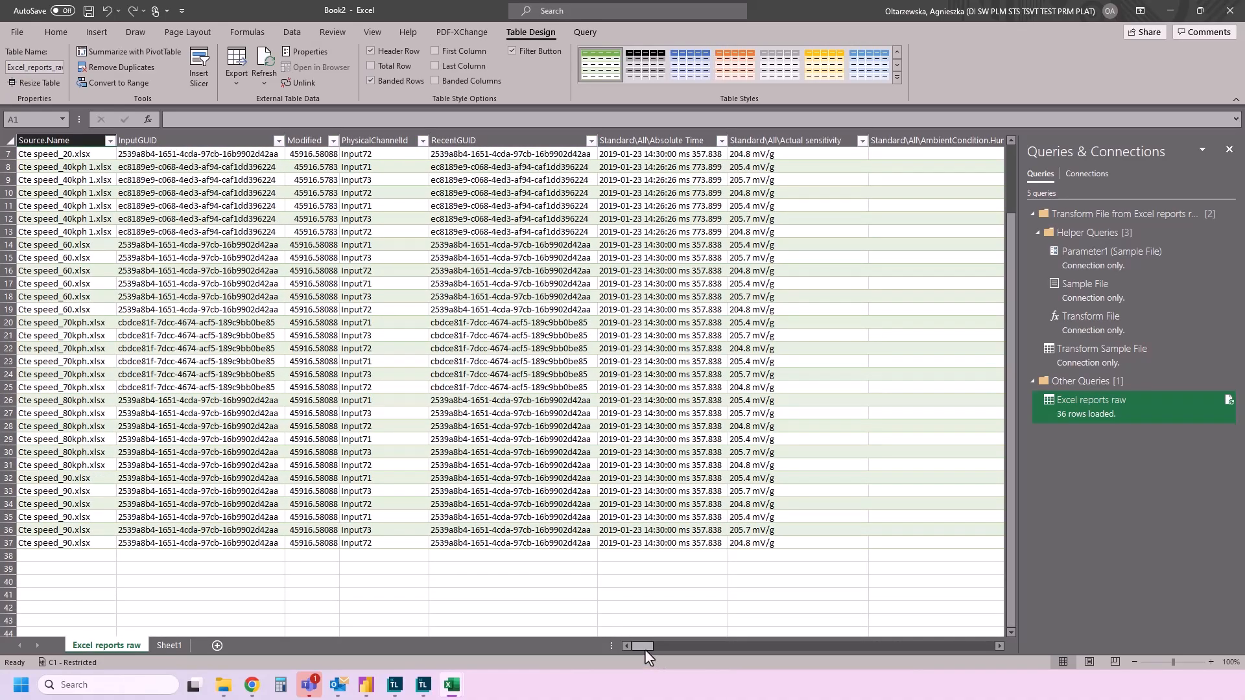
left_click_drag(644, 648, 531, 641)
Hide the worksheet columns from InputGUID through Actual sensitivity.
left_click_drag(205, 143, 757, 158)
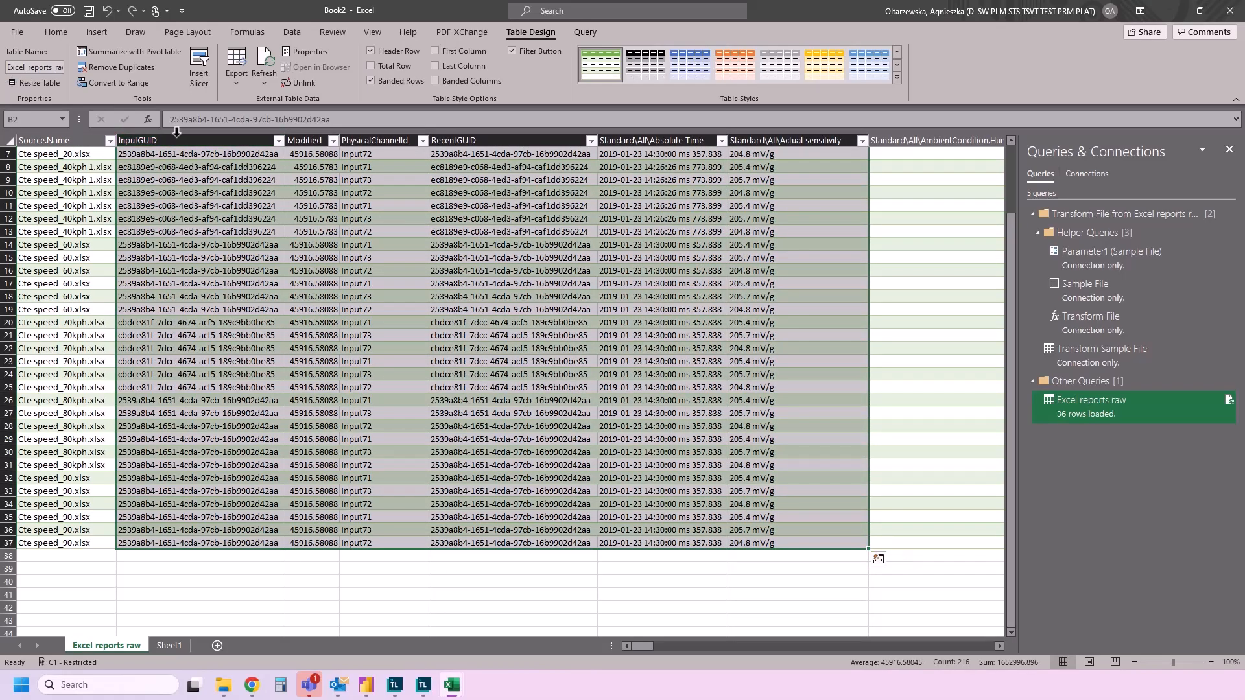
left_click_drag(177, 135, 818, 140)
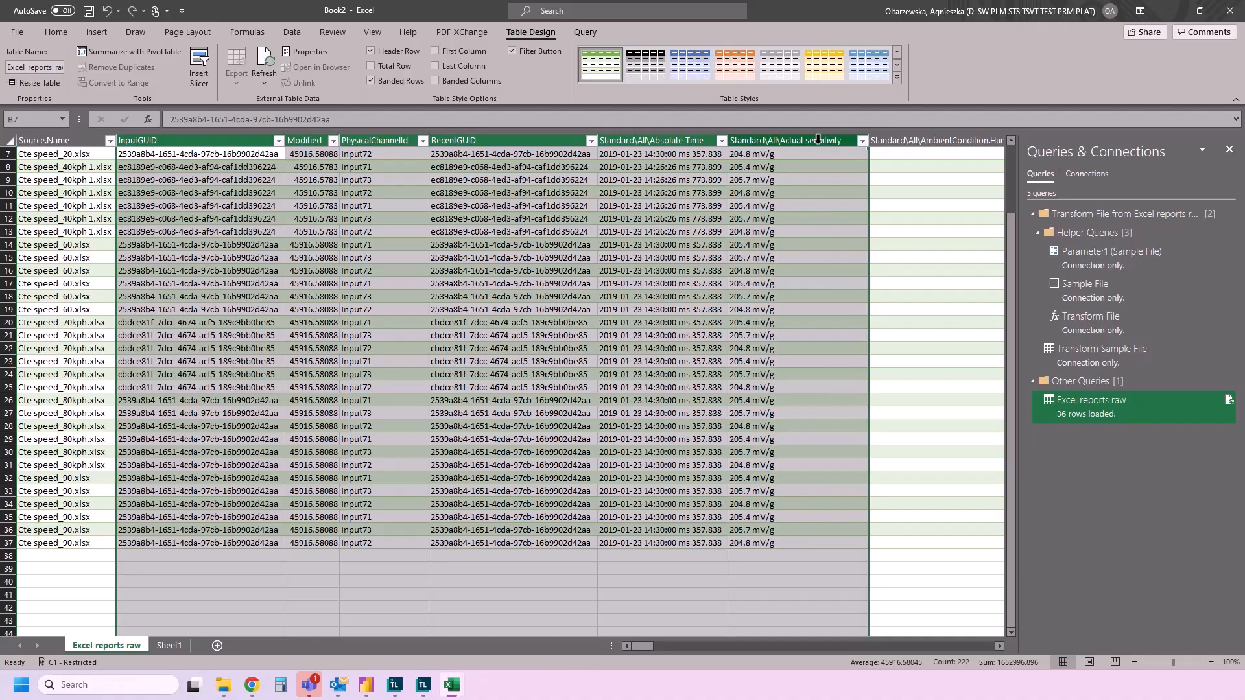
right_click(818, 139)
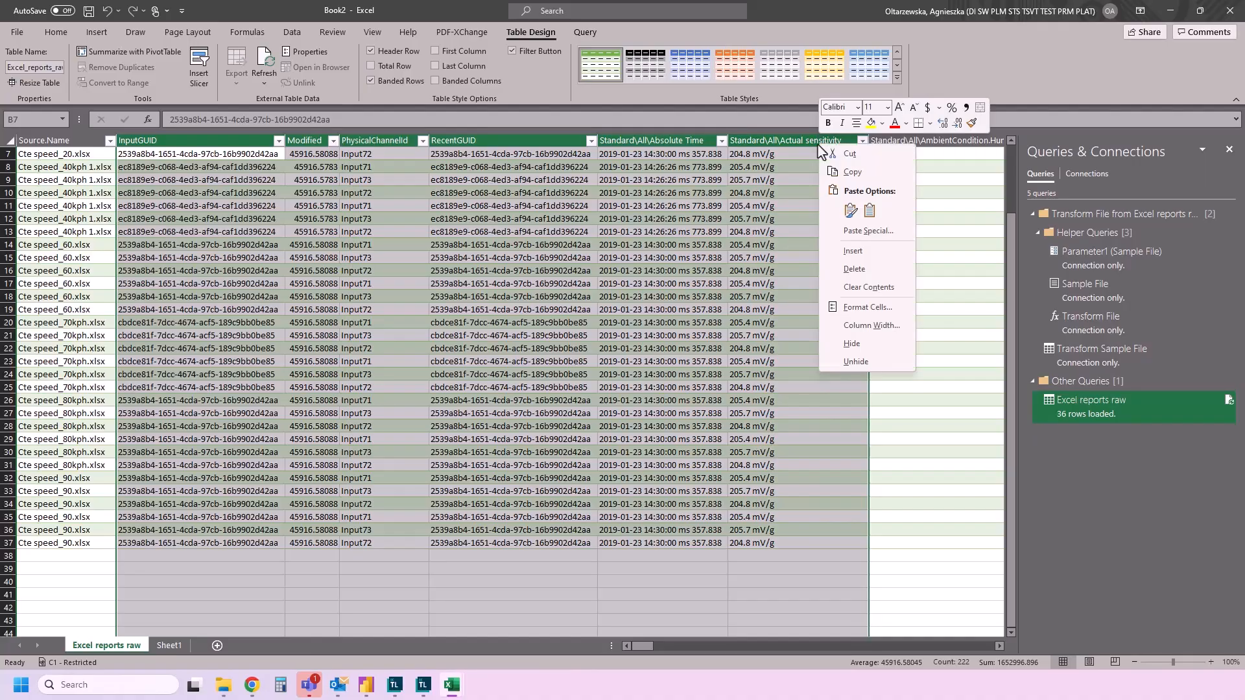
left_click(851, 344)
left_click(732, 575)
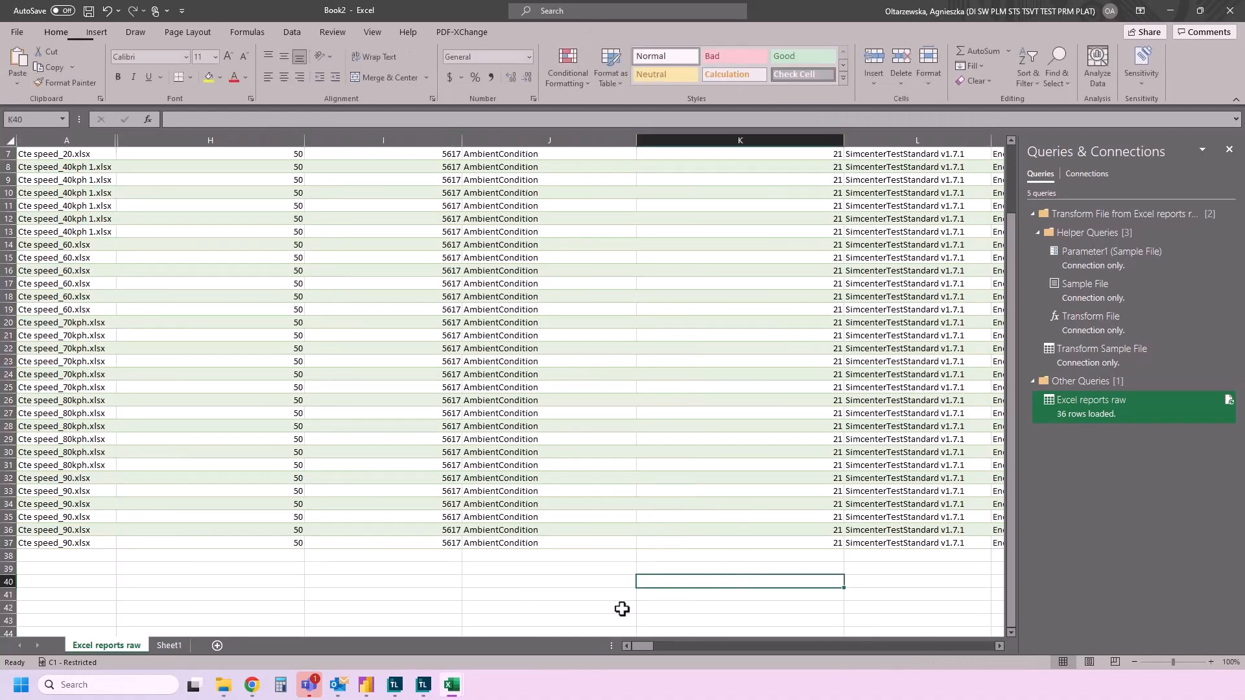
Filter the table's Standard\All\Formula column to show only Max rows.
left_click_drag(638, 647, 746, 652)
scroll(350, 337, "up", 2)
left_click(244, 154)
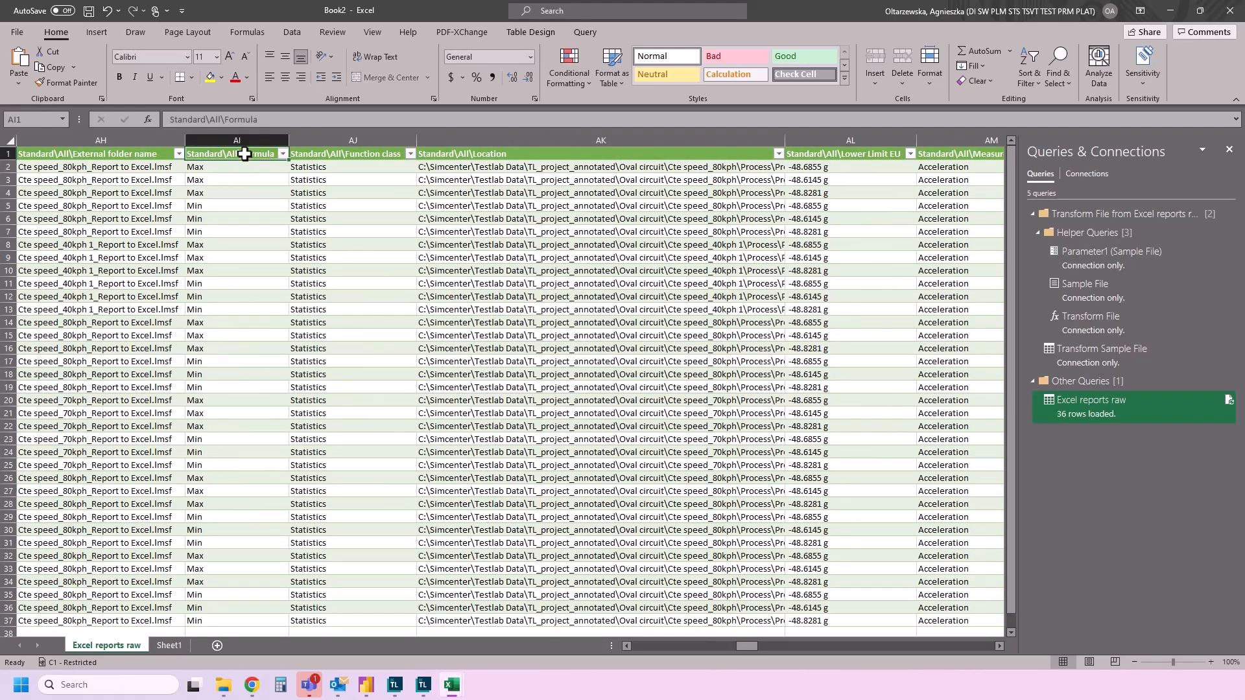
left_click(283, 153)
left_click(170, 306)
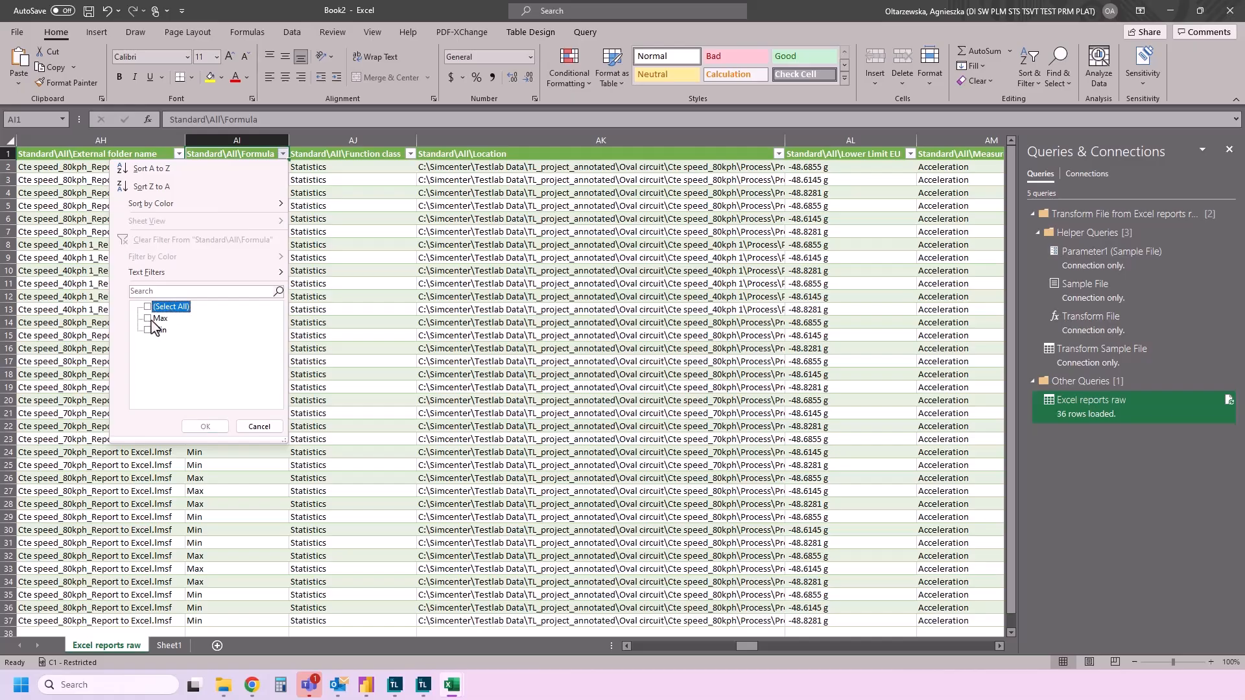
left_click(150, 318)
left_click(206, 426)
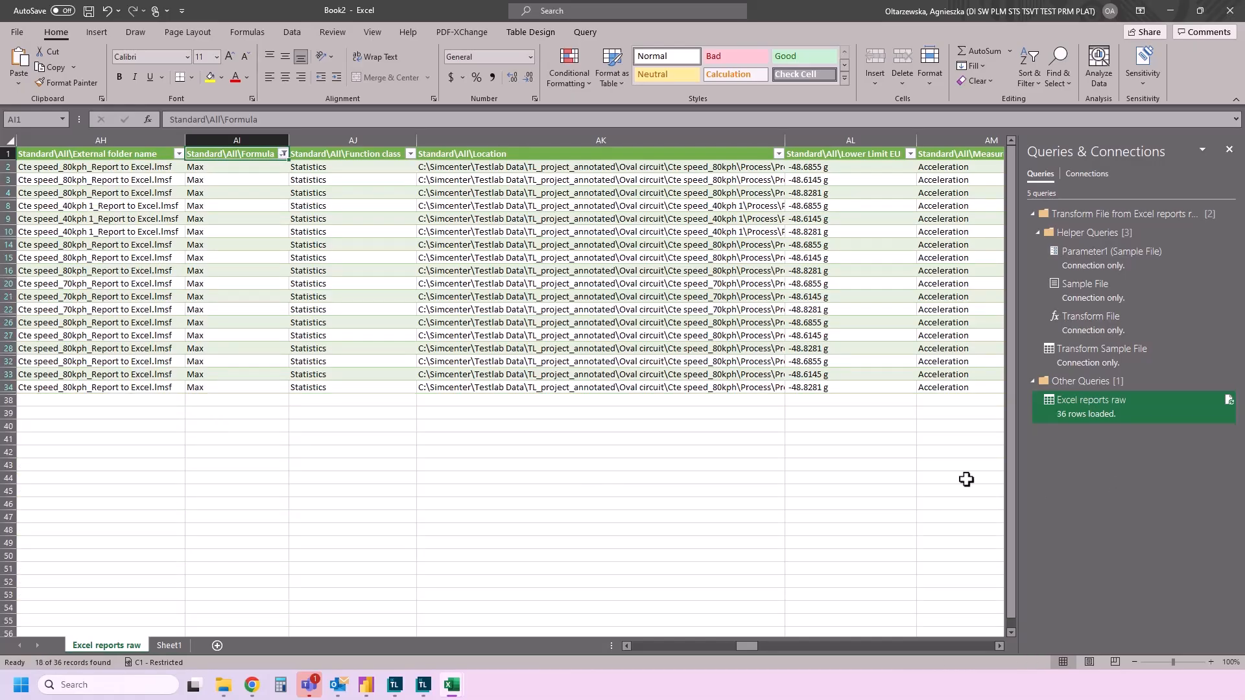
Filter the Standard\All\Point direction column to show only +X rows.
left_click_drag(748, 648, 781, 648)
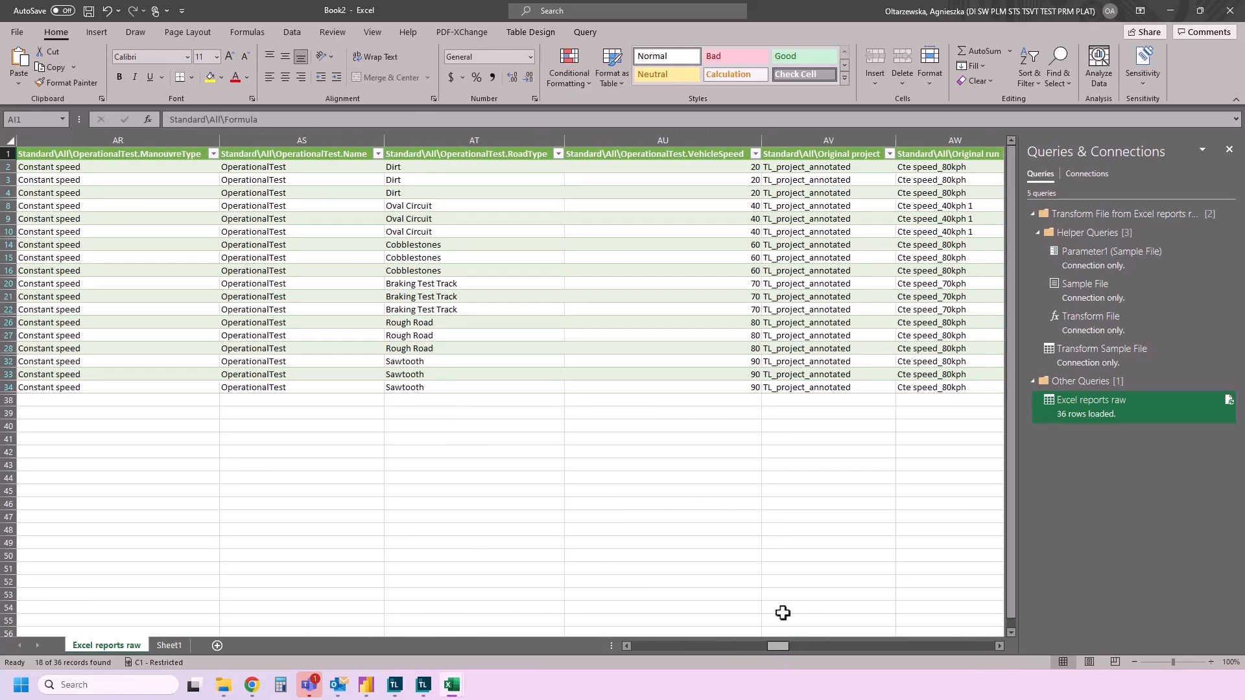
left_click_drag(780, 648, 795, 650)
left_click(767, 154)
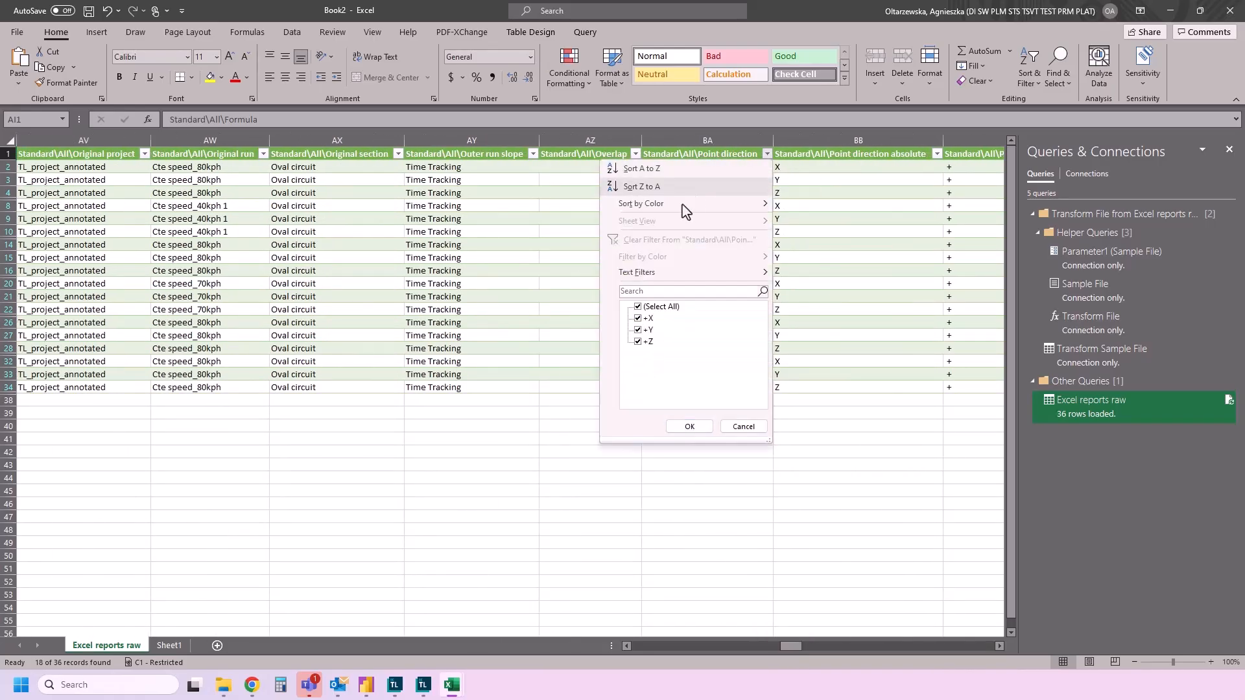
left_click(637, 306)
left_click(638, 318)
left_click(690, 427)
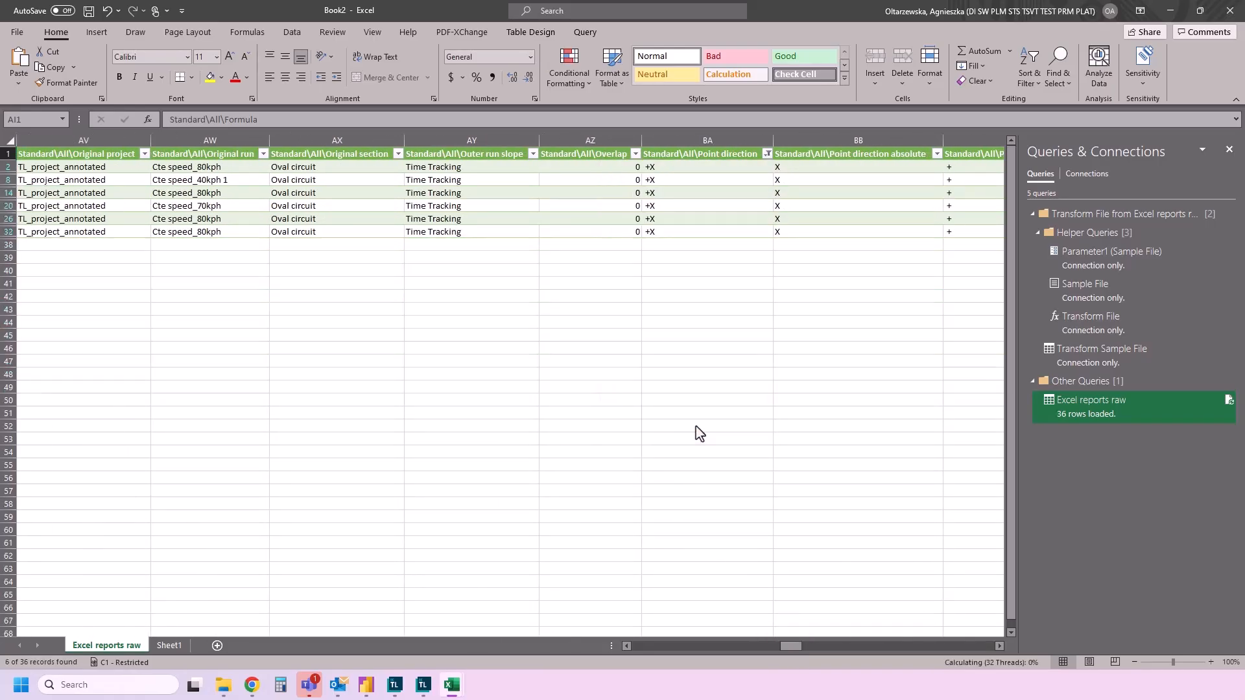
left_click(696, 425)
Insert a recommended clustered bar chart showing the Value column by Standard\All\OperationalTest.RoadType.
left_click_drag(788, 651, 775, 647)
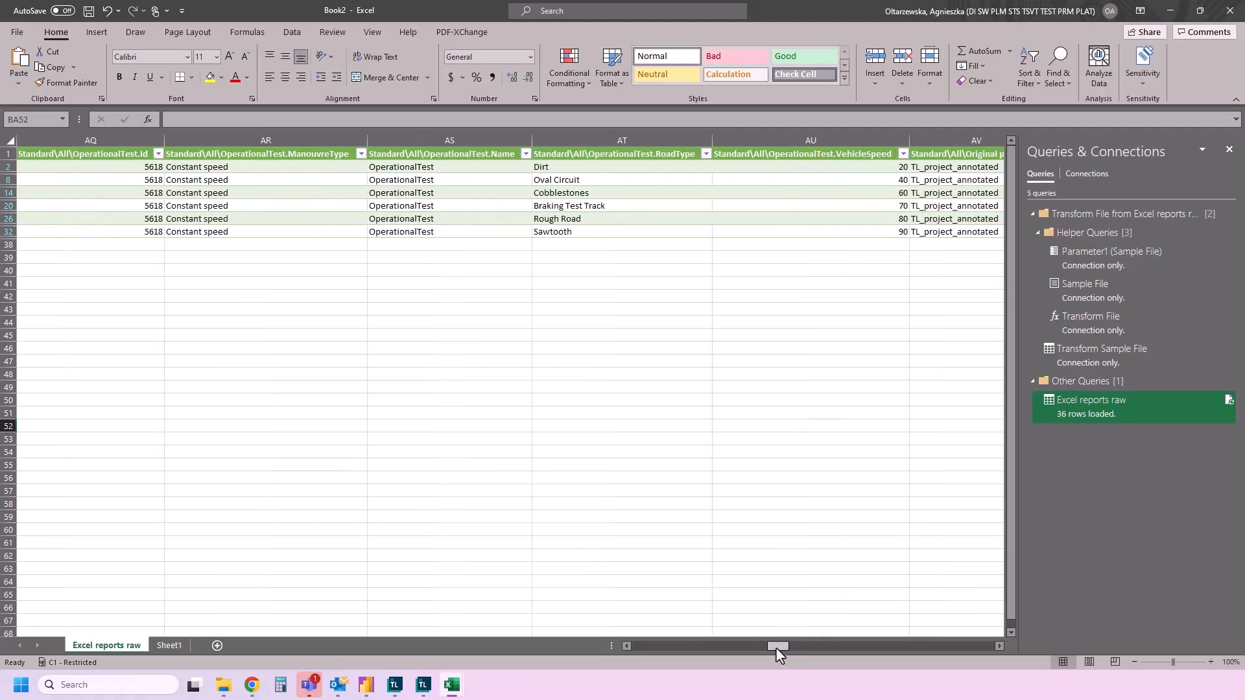
left_click(415, 140)
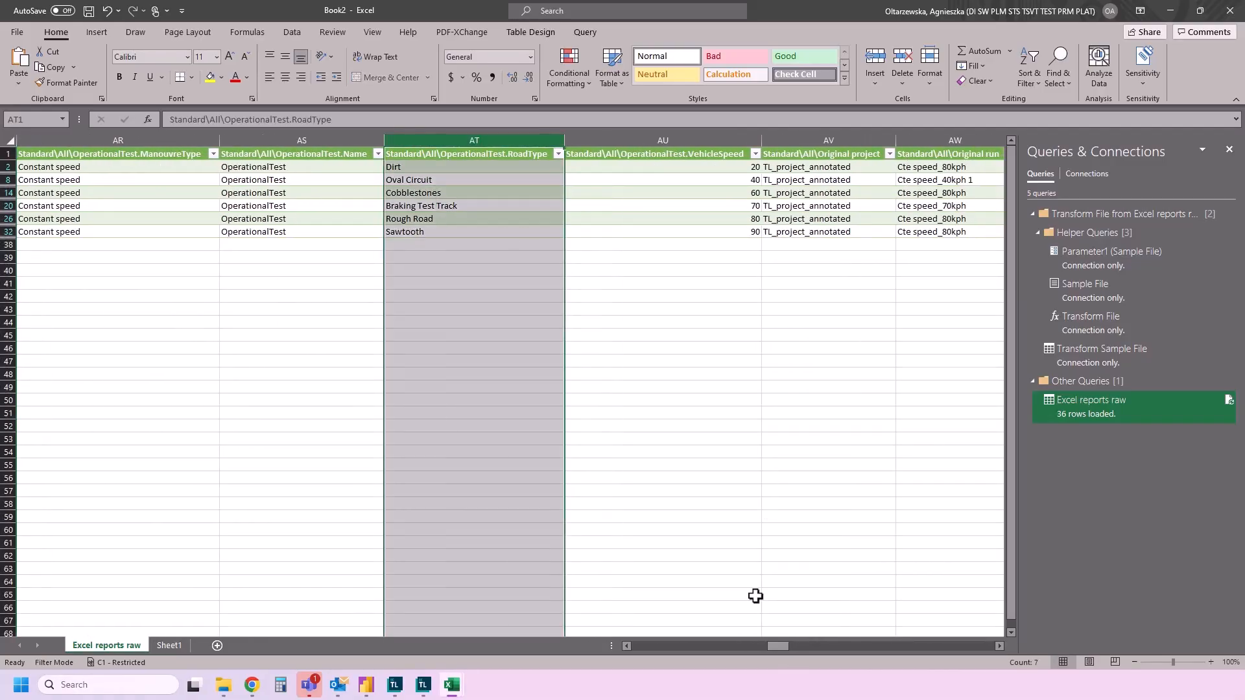
left_click_drag(783, 644, 990, 648)
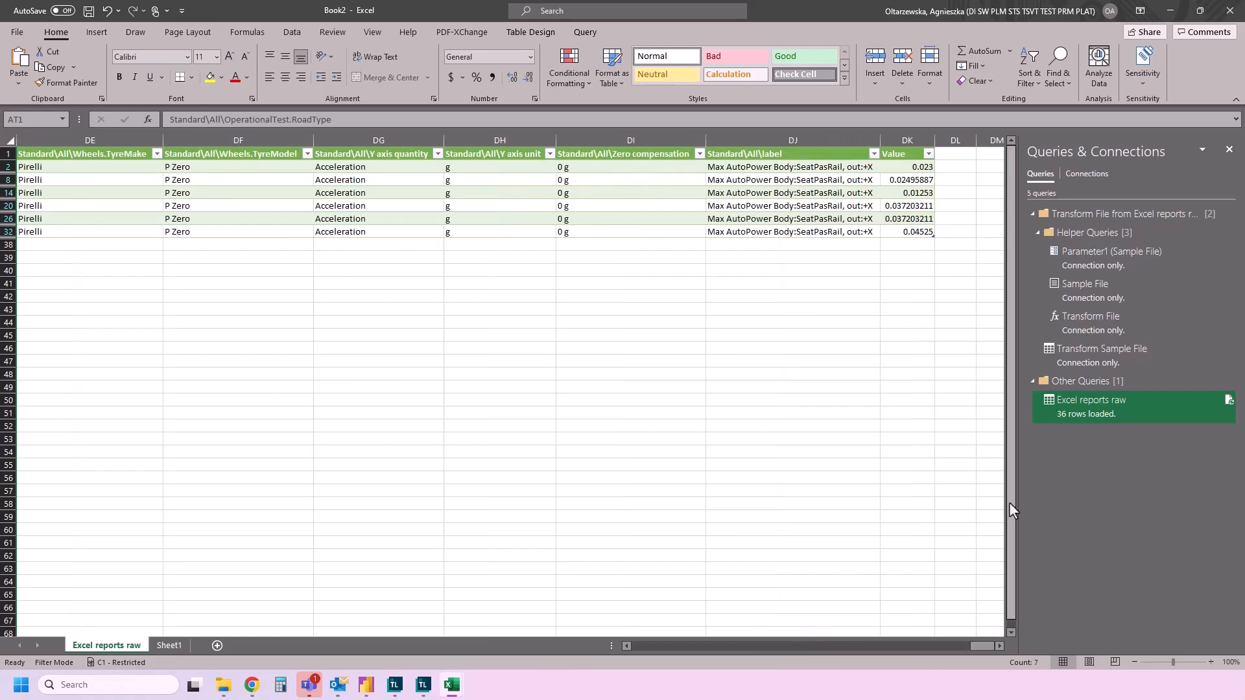
left_click(914, 141)
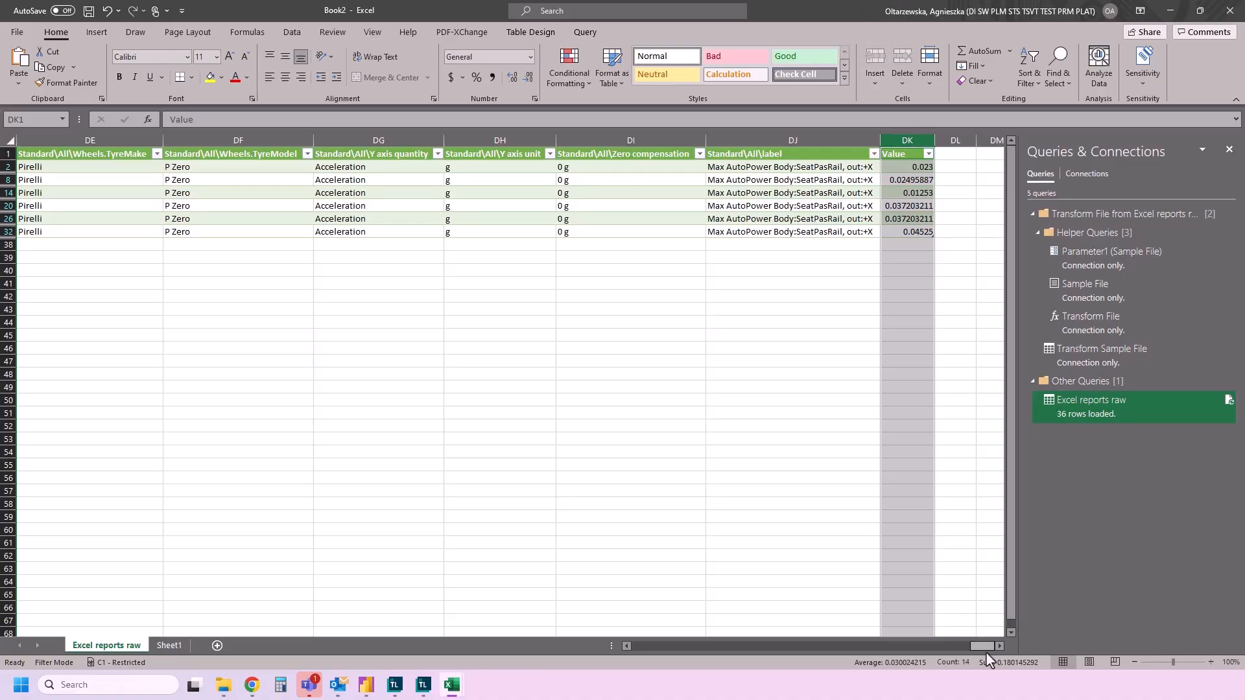
left_click_drag(984, 647, 632, 643)
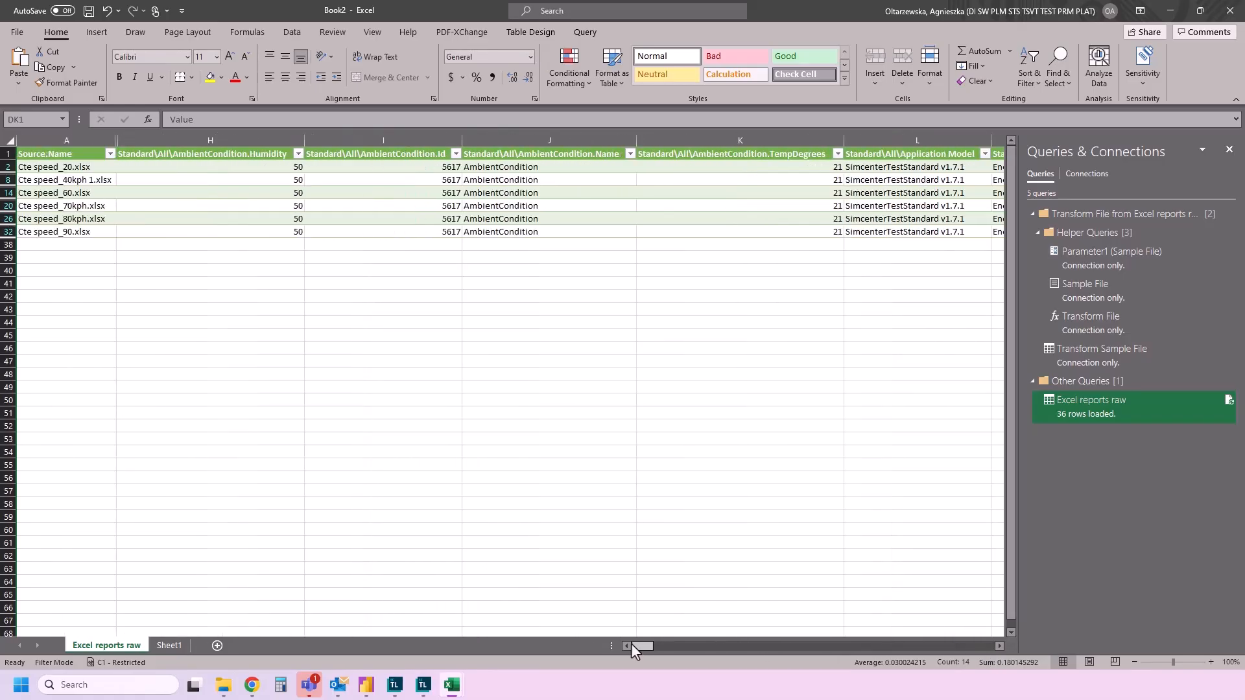
scroll(341, 361, "down", 2)
left_click(94, 32)
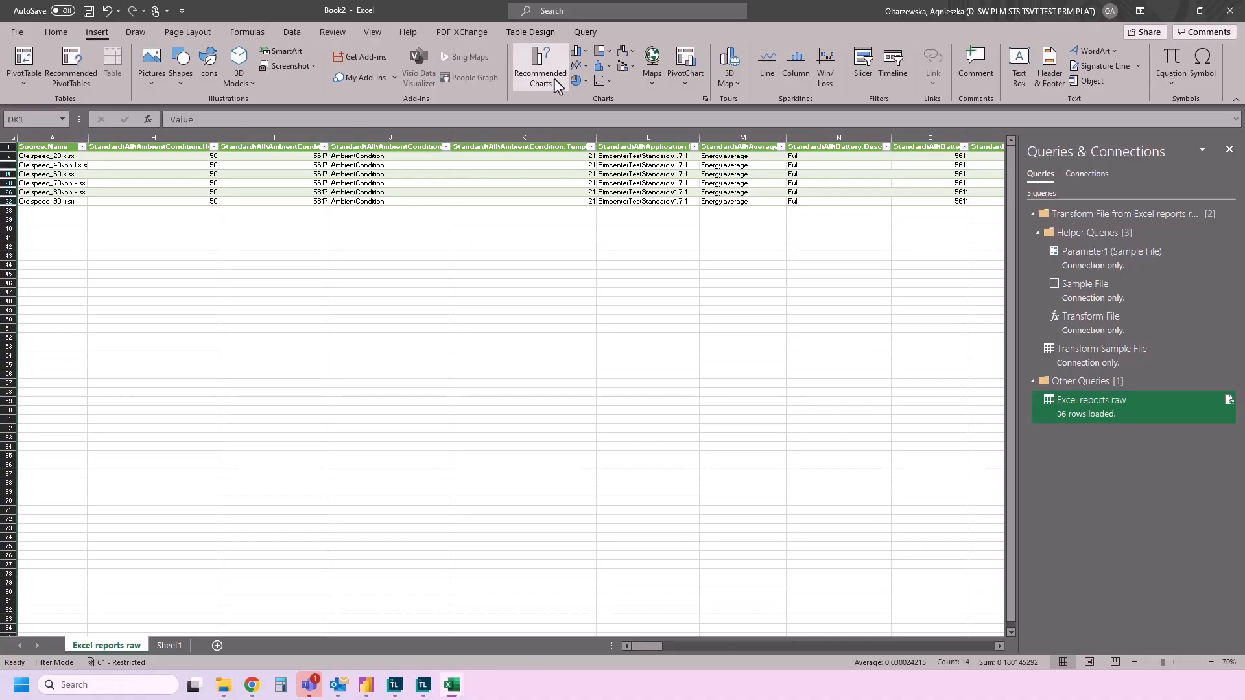
left_click(541, 72)
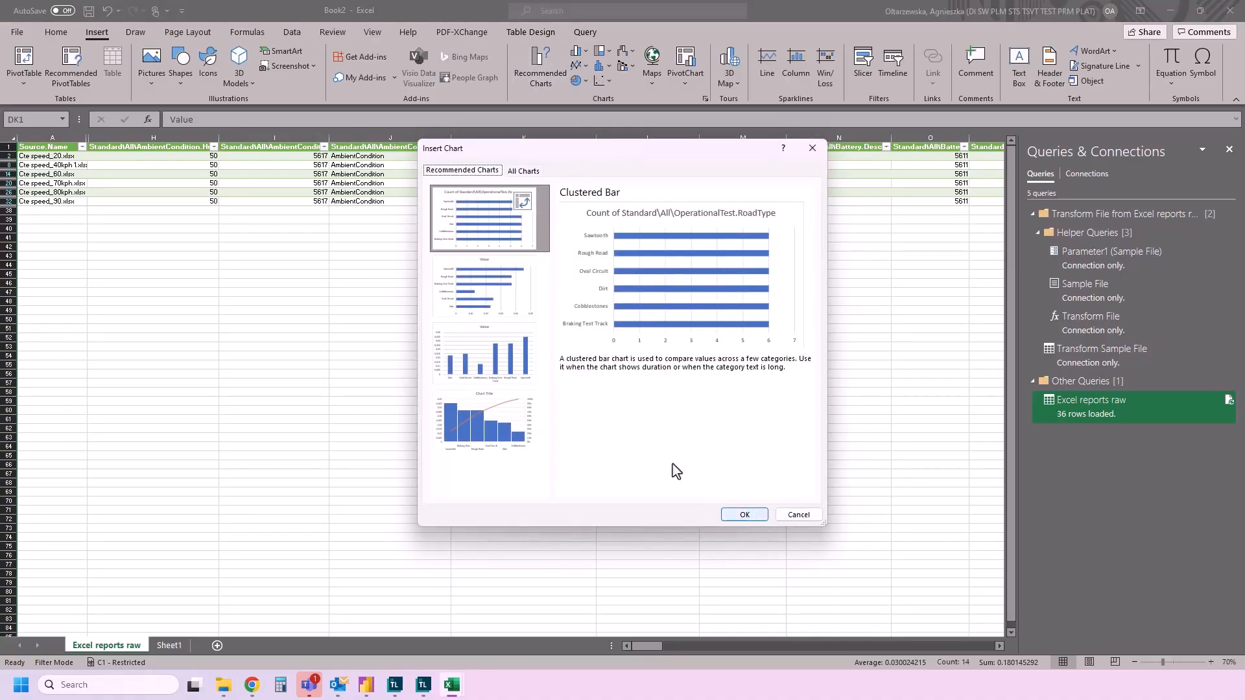
left_click(531, 314)
left_click(744, 514)
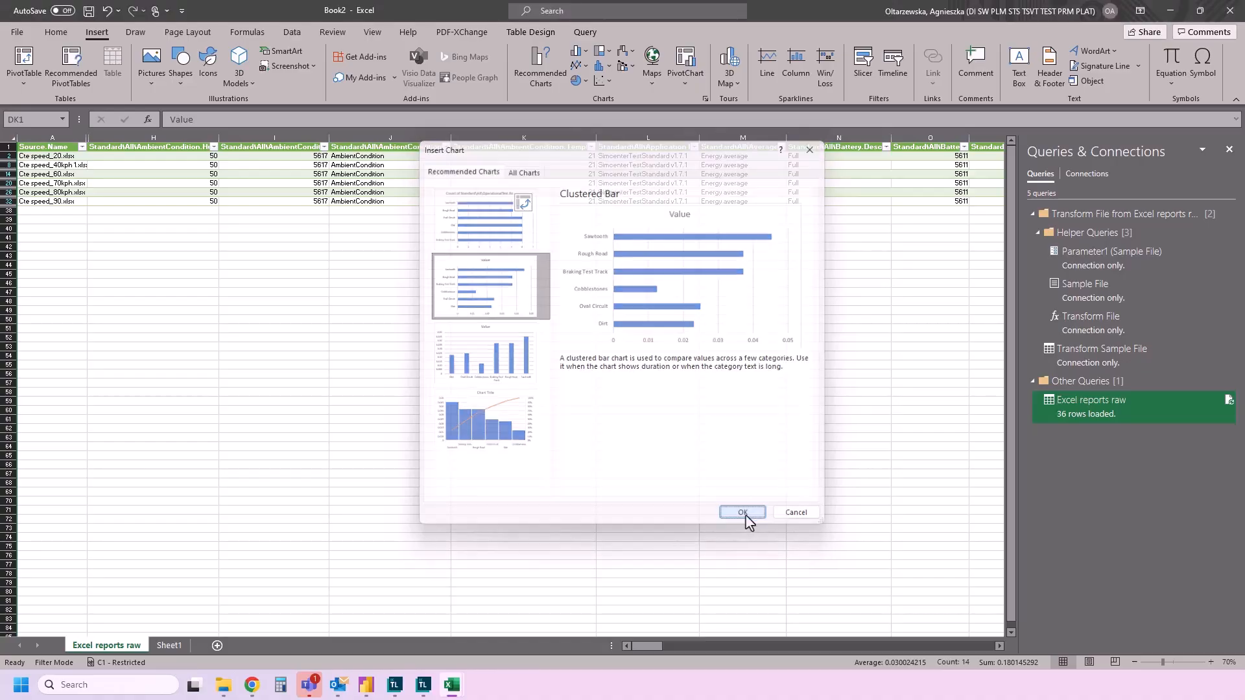
Place the chart beneath the table, enlarged to span about columns H to M, and apply quick layout Layout 1.
left_click_drag(431, 331, 195, 231)
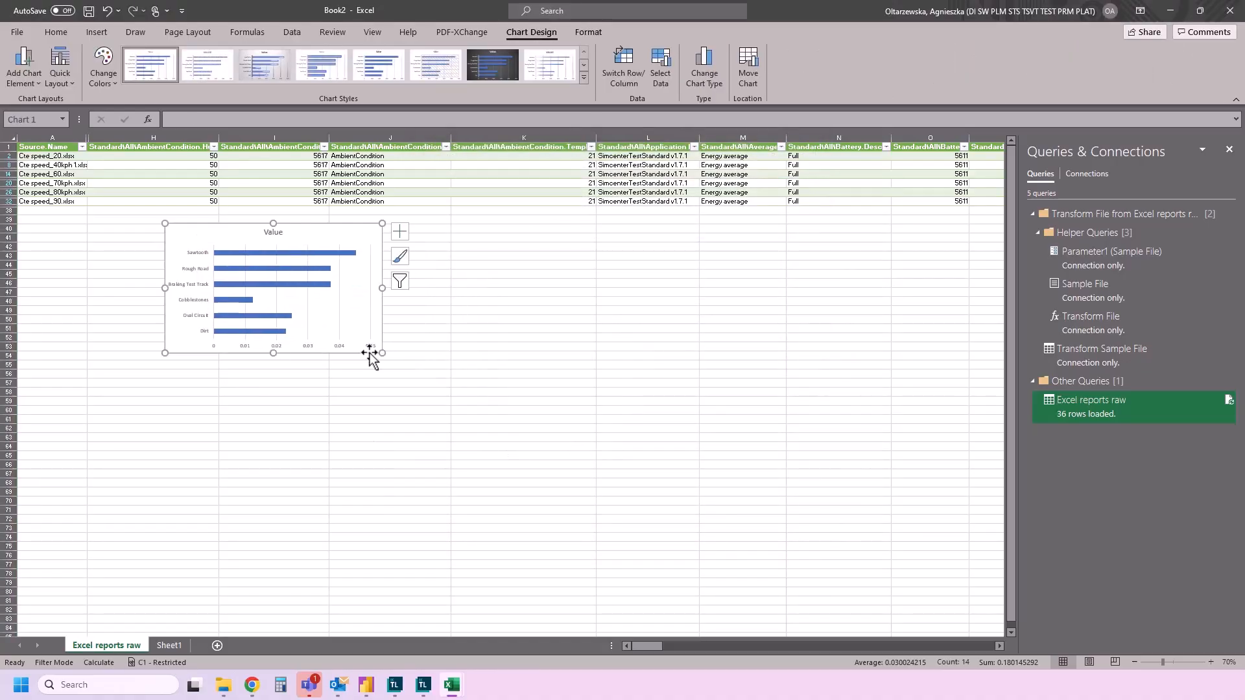
left_click_drag(382, 352, 632, 485)
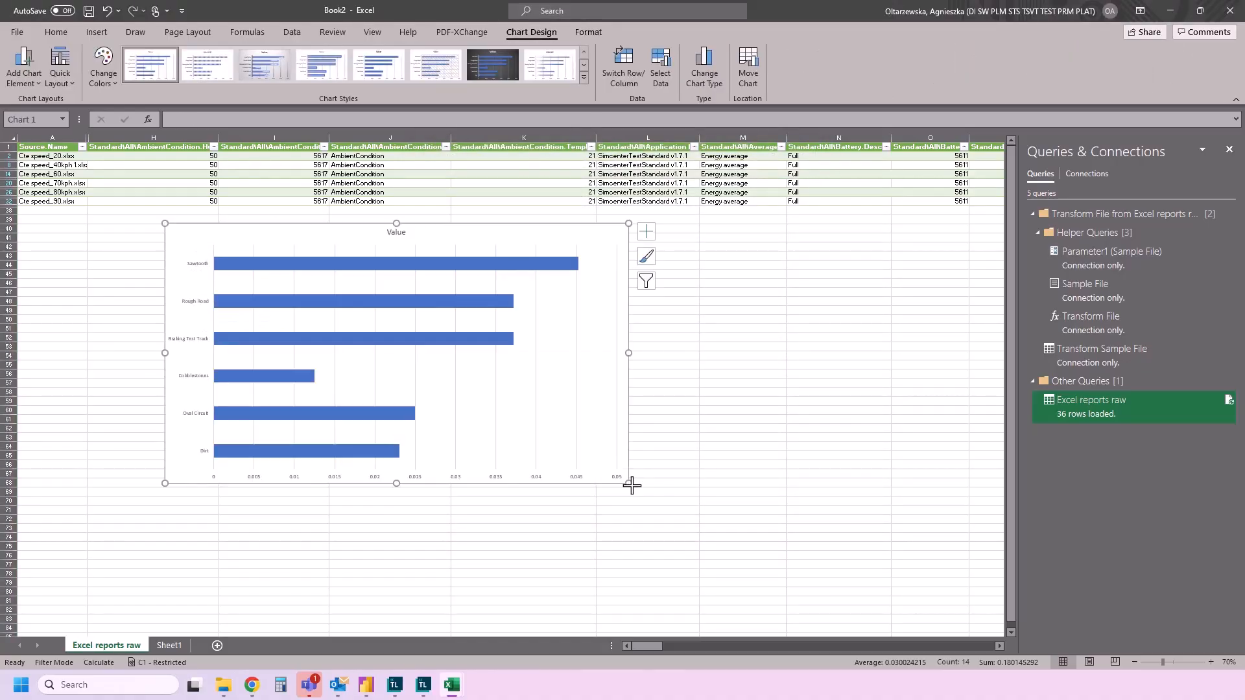
left_click_drag(715, 538, 743, 532)
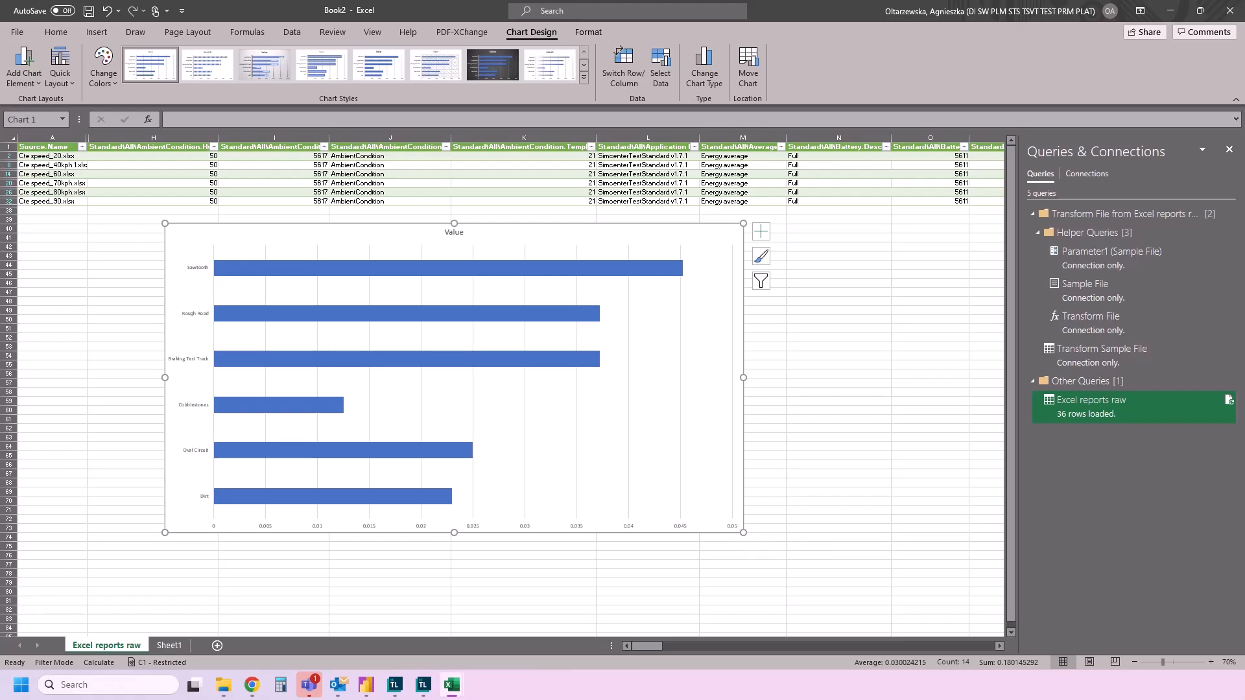
left_click(61, 68)
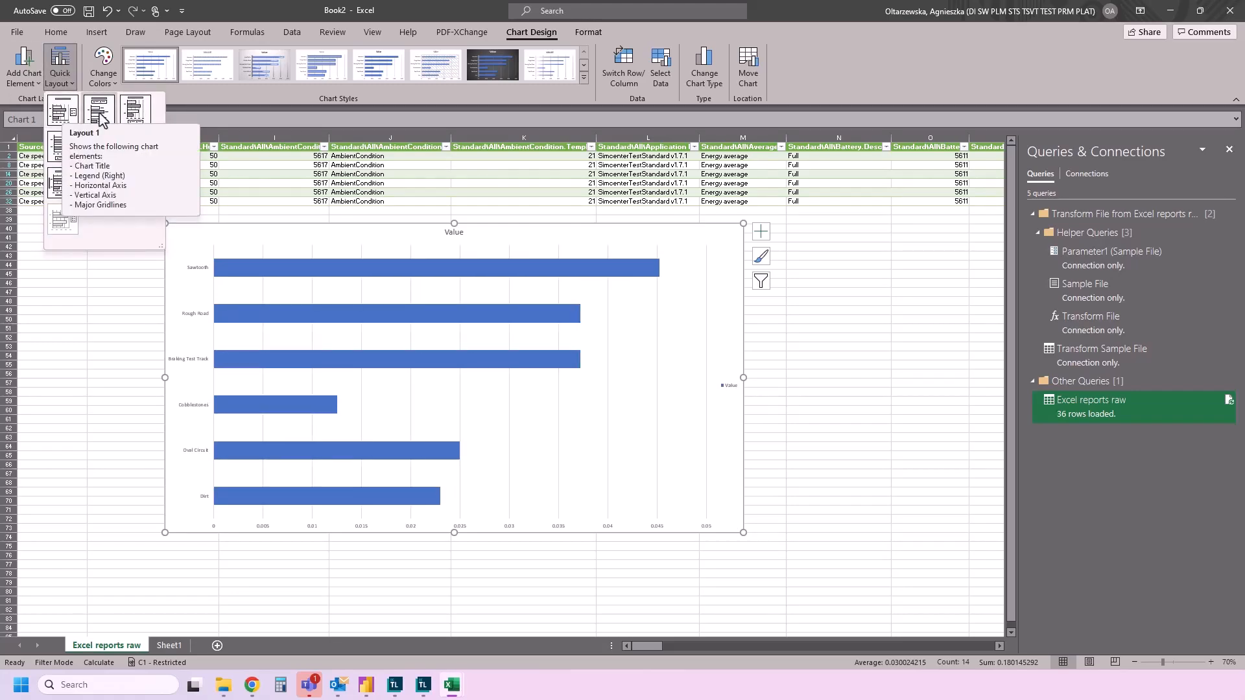
left_click(63, 117)
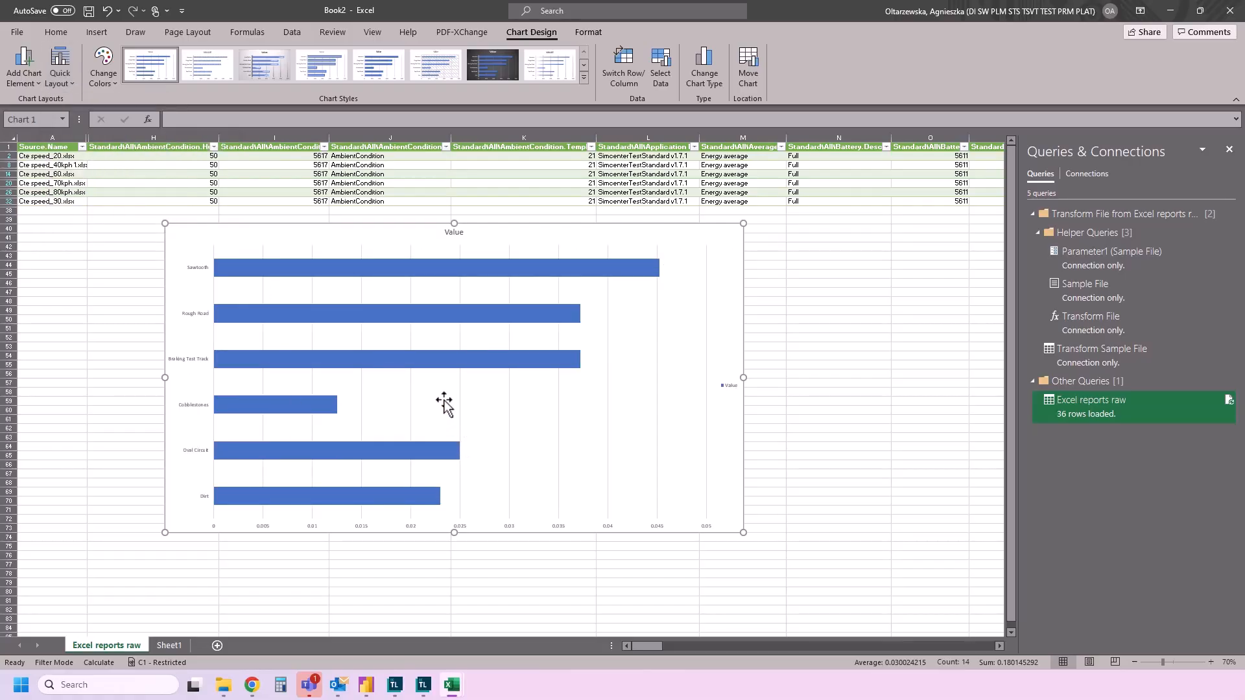
Examine the chart's bars, road type labels and value axis up close.
scroll(441, 405, "up", 2)
scroll(444, 401, "down", 3)
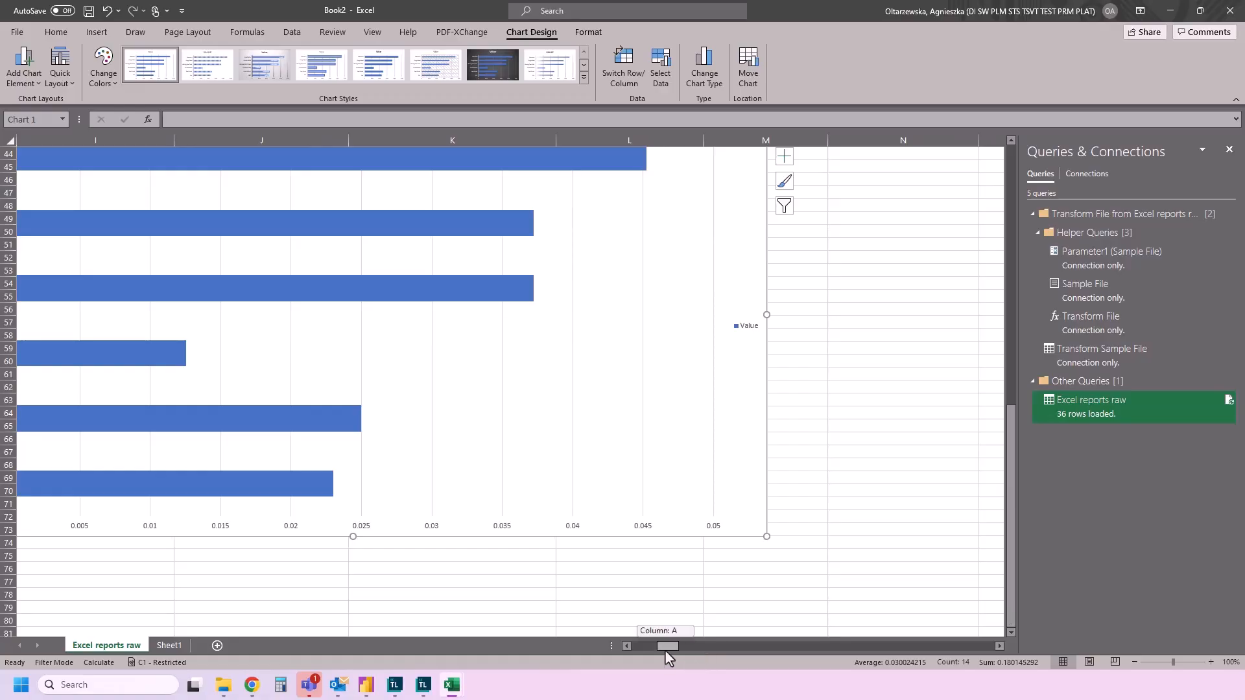
left_click_drag(664, 646, 632, 645)
scroll(614, 481, "up", 3)
scroll(612, 480, "down", 3)
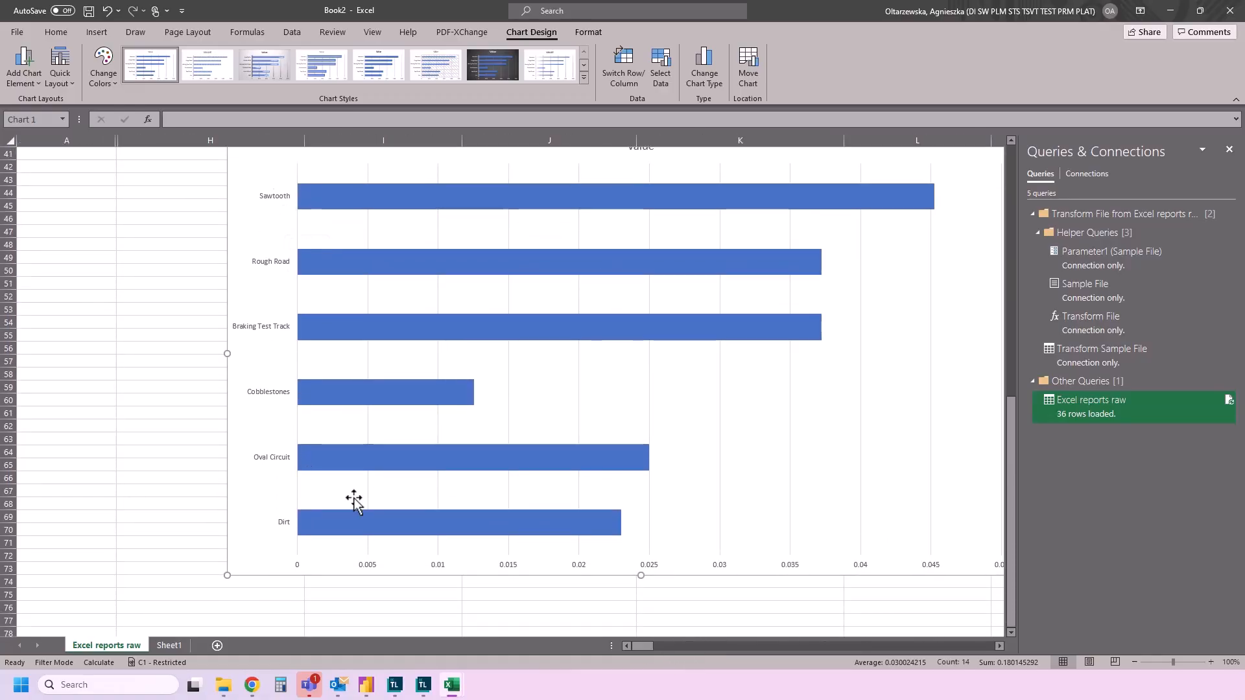
scroll(670, 606, "up", 1)
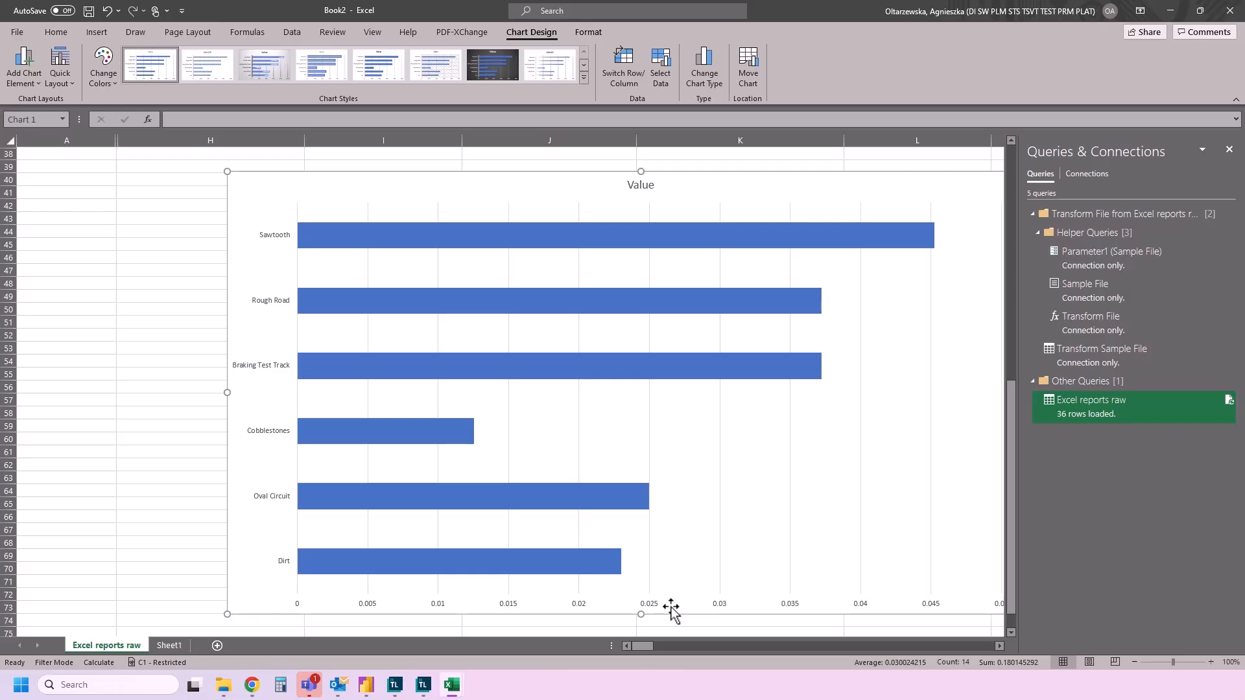
double_click(670, 609)
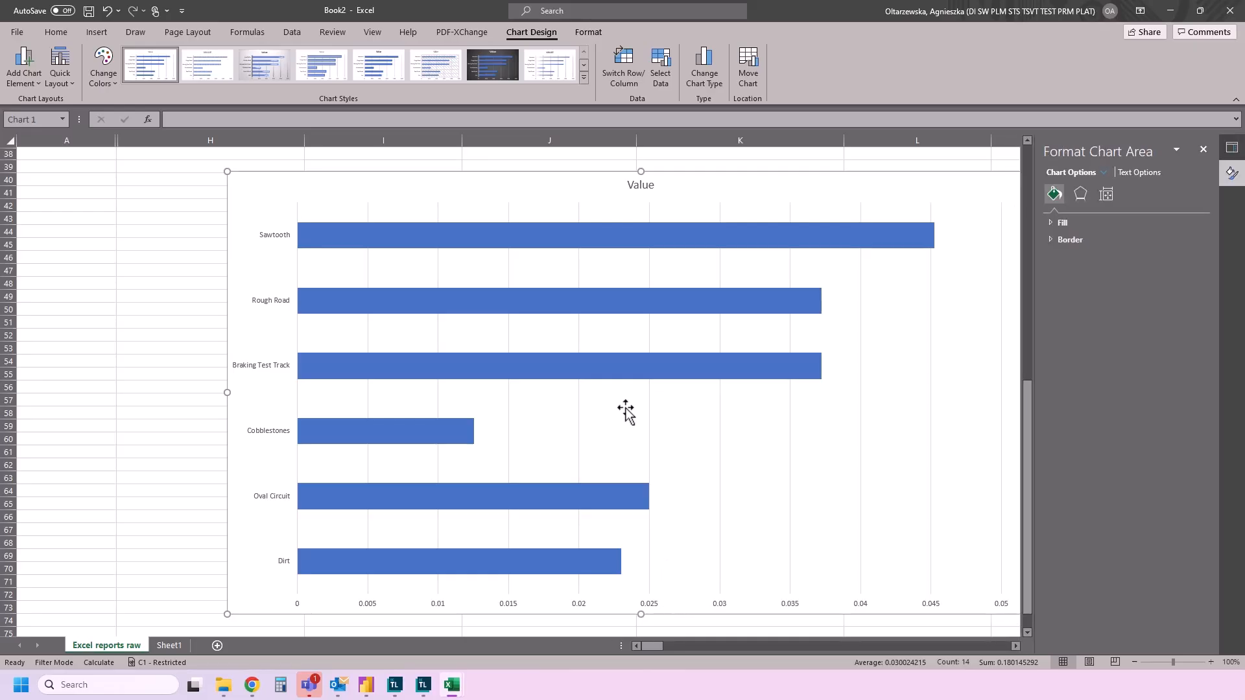
scroll(611, 409, "down", 2)
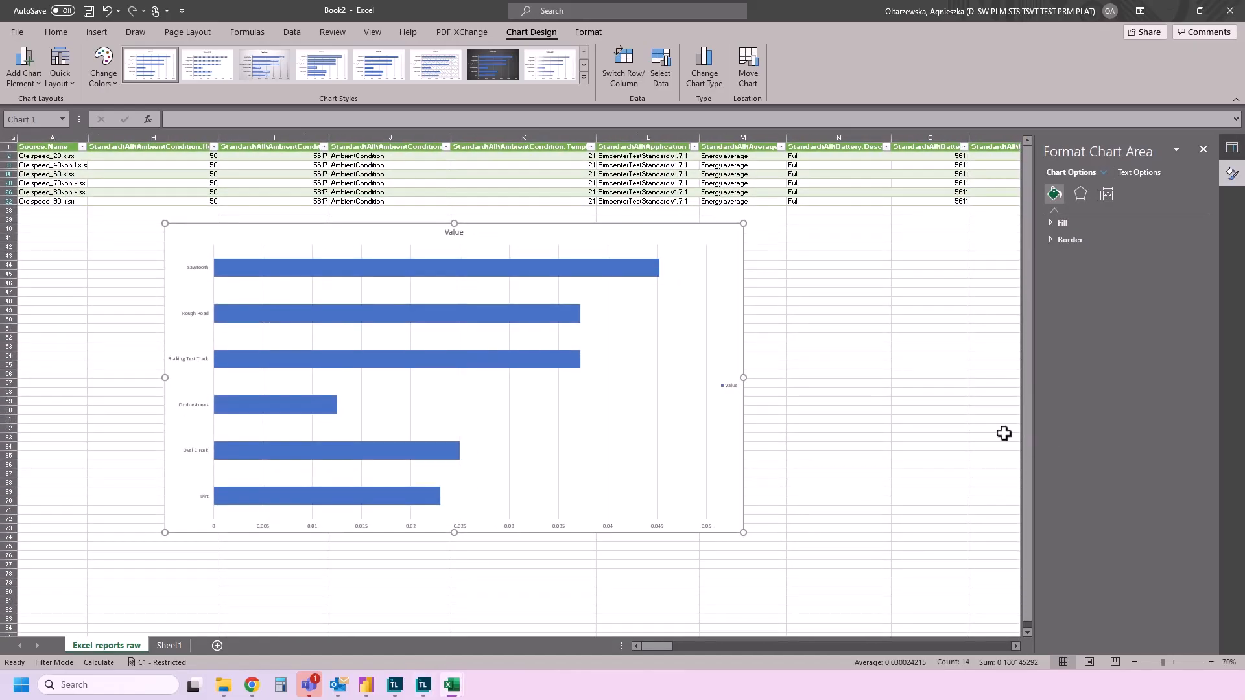
left_click(998, 435)
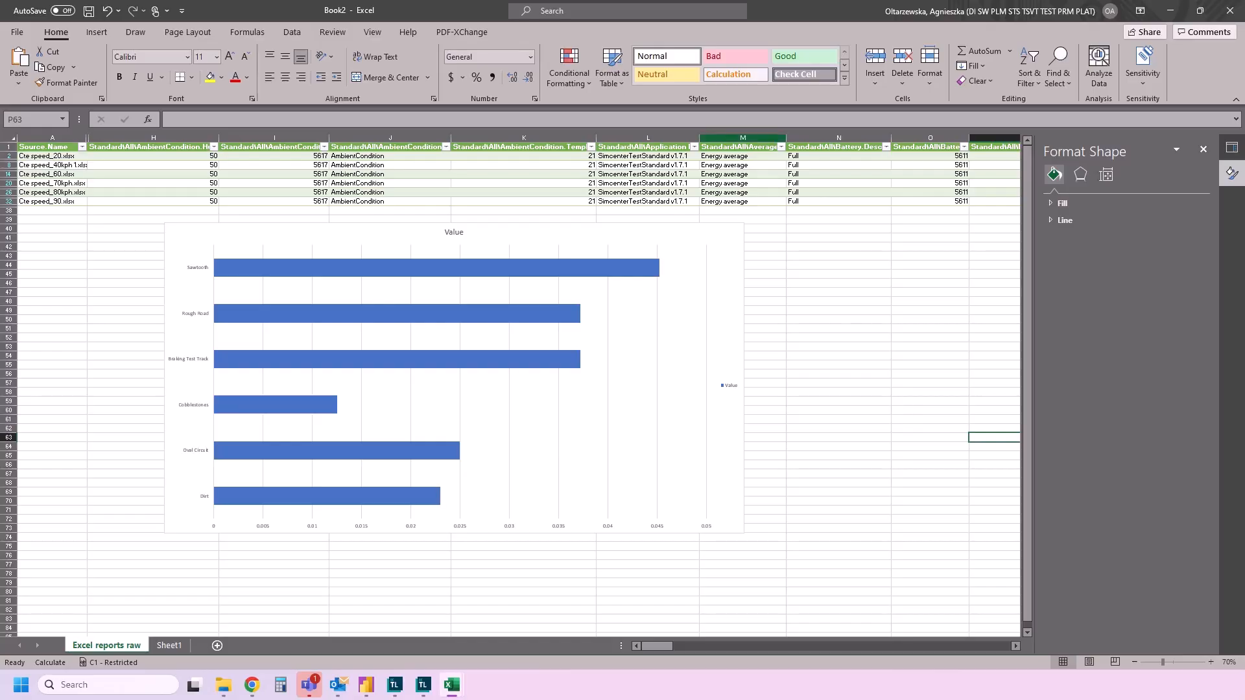
Refresh all data sources in the workbook, check the query list, and shift the chart so it starts in column A.
left_click(293, 34)
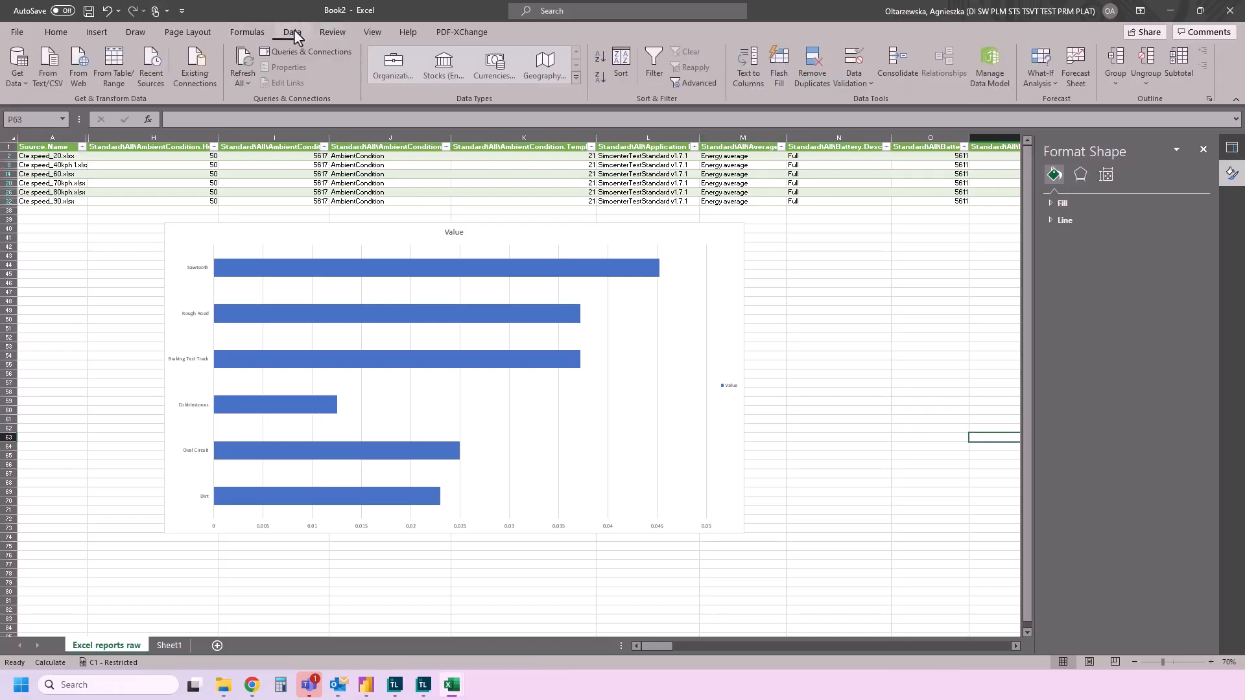
left_click(247, 87)
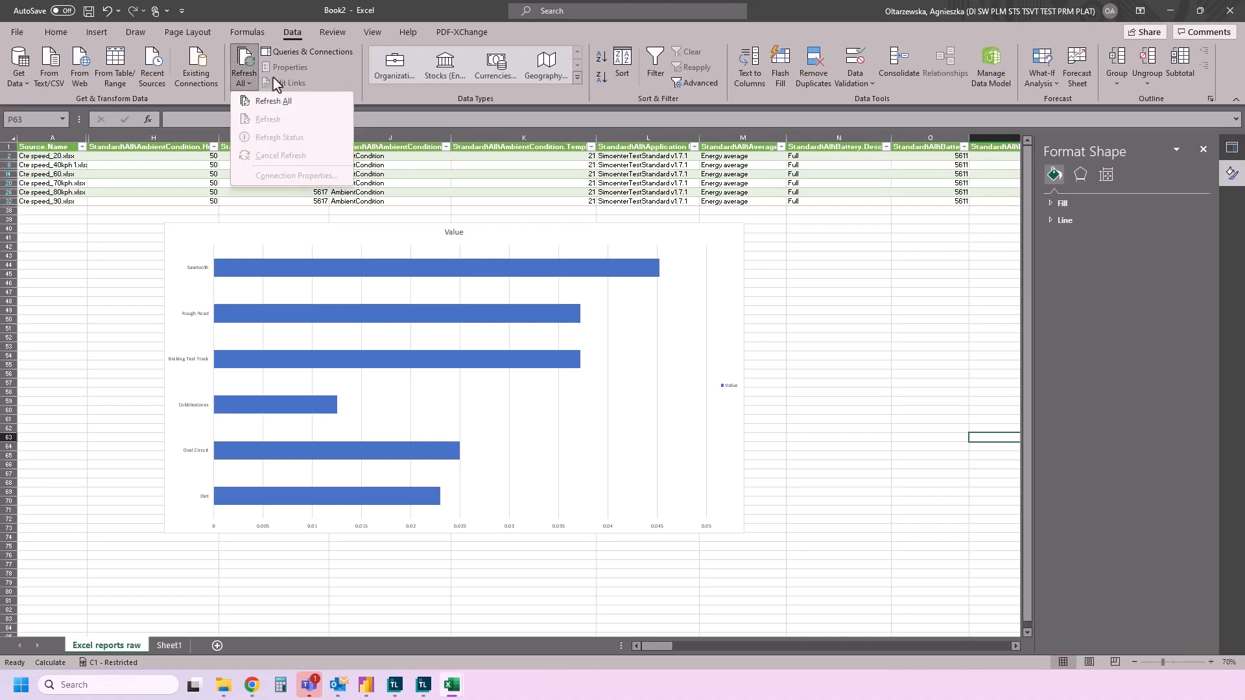
left_click(247, 62)
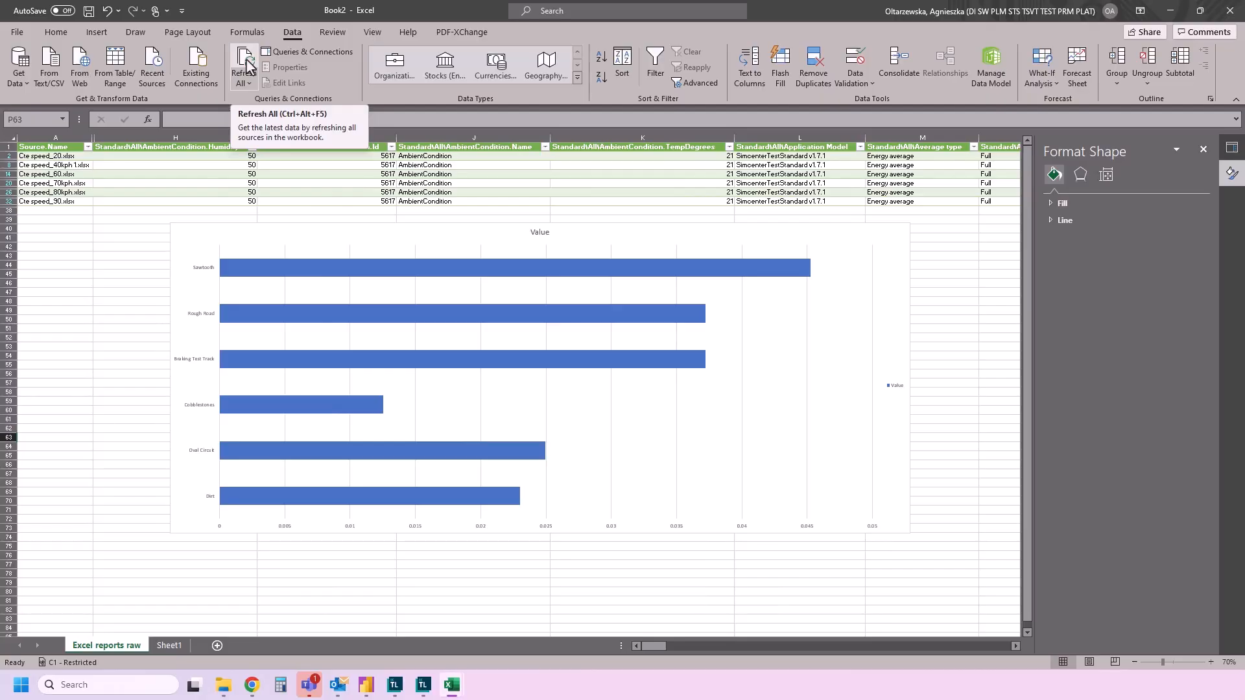
left_click(247, 85)
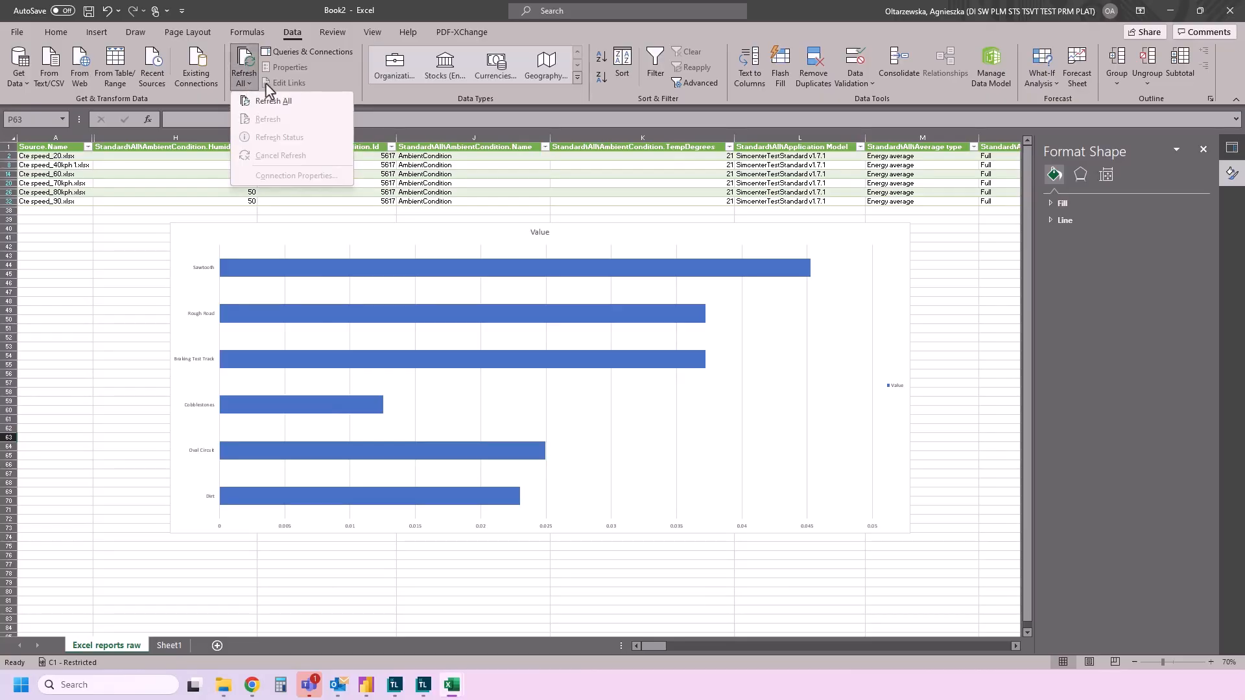
left_click(308, 53)
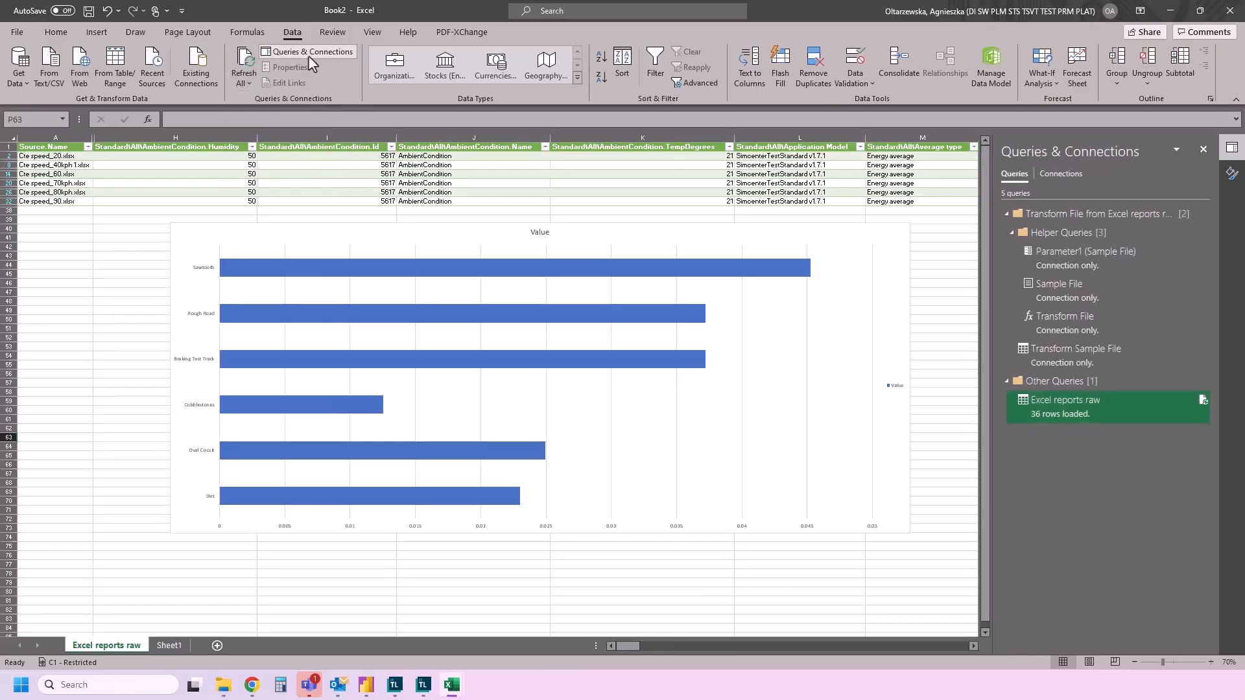
left_click(1203, 149)
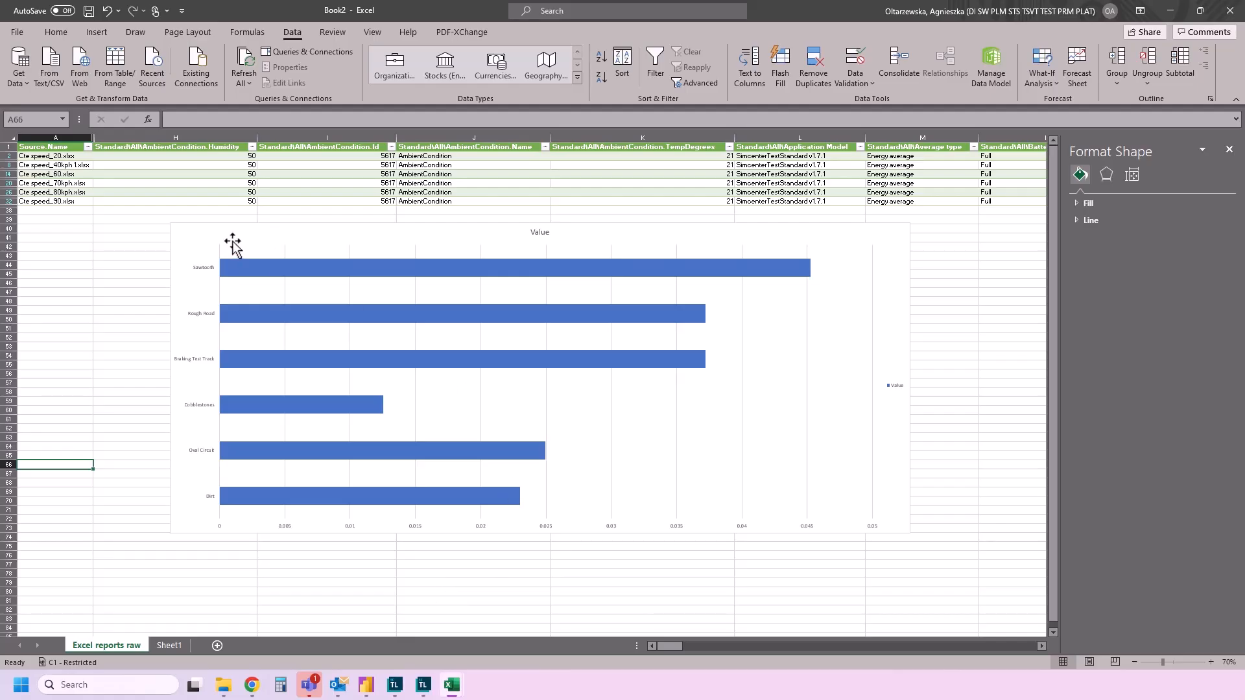
left_click_drag(233, 243, 120, 247)
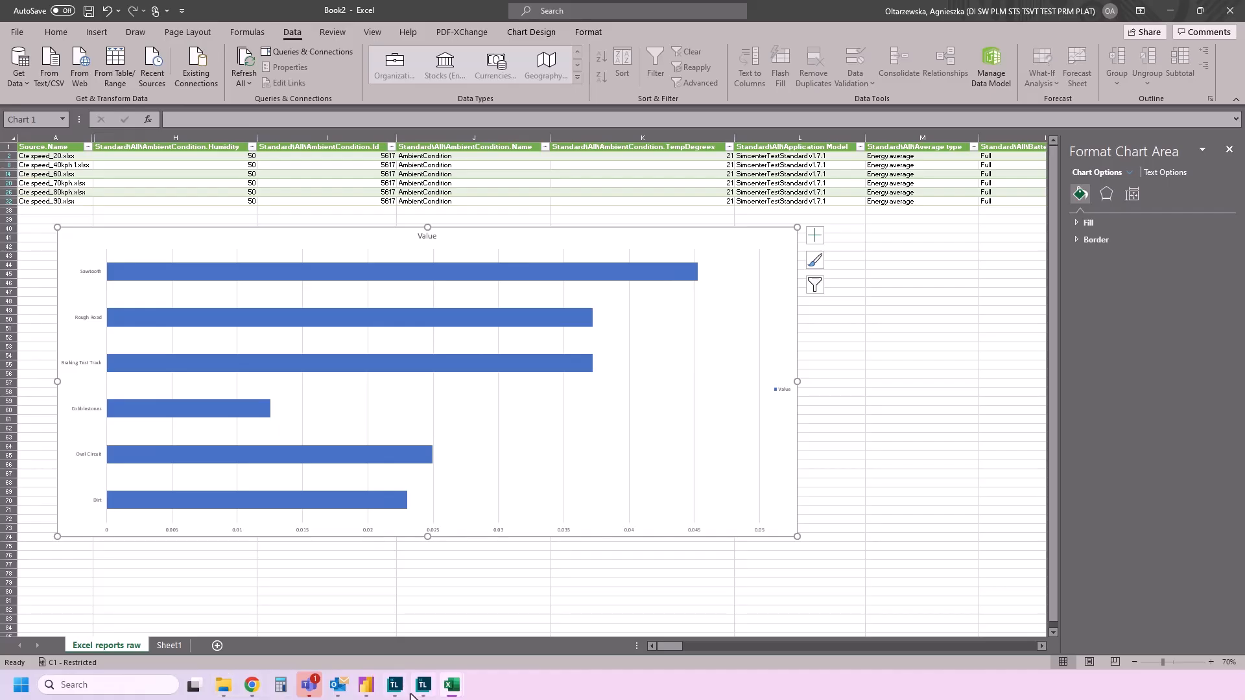
Switch to Simcenter Testlab and delete the run Cte speed_10kph 1 from the Smooth section.
mouse_move(411, 695)
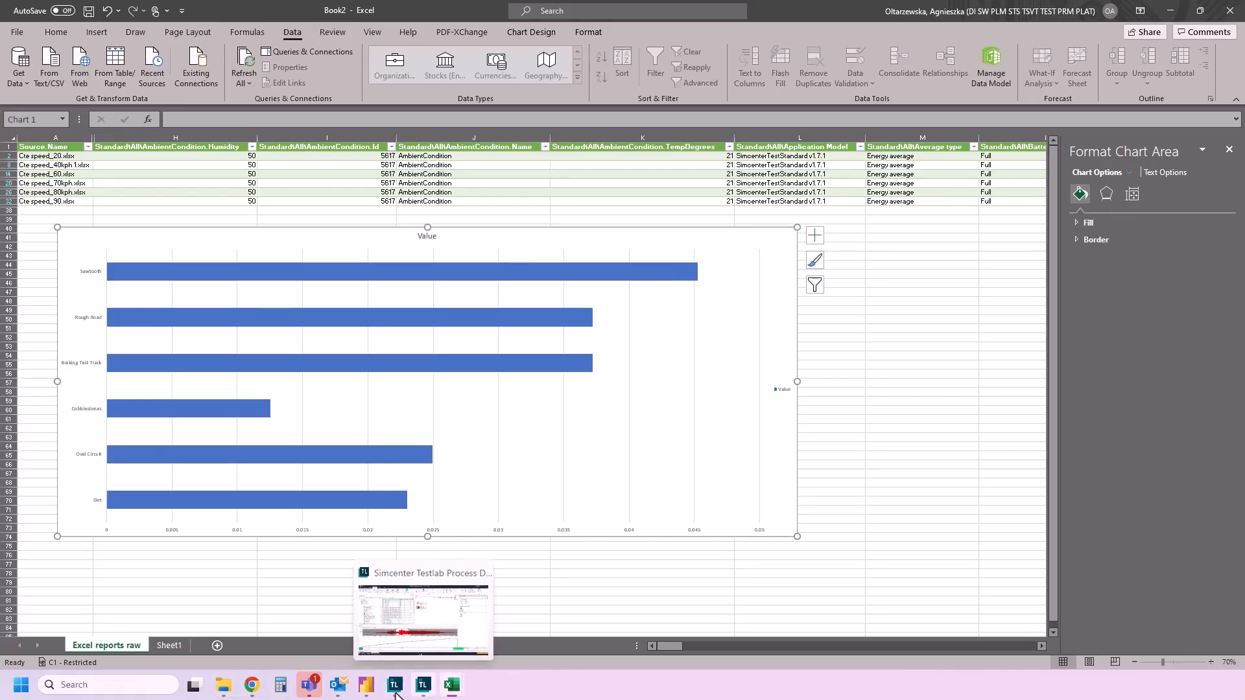
left_click(395, 687)
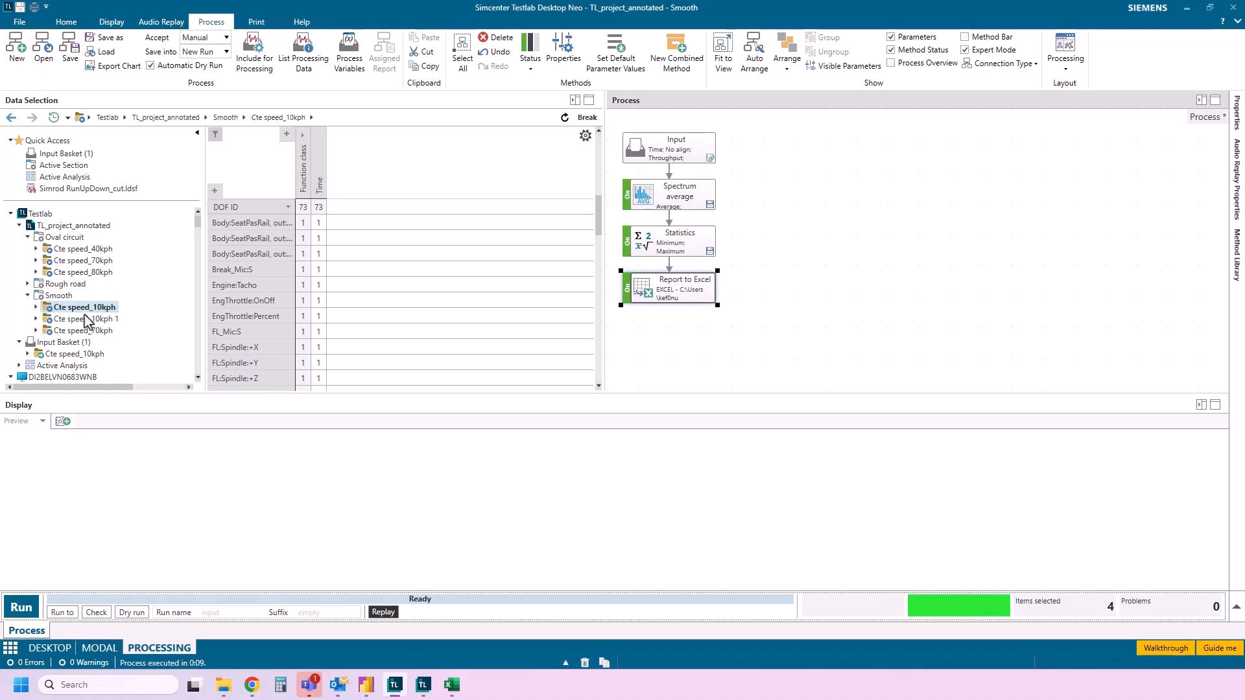
right_click(82, 306)
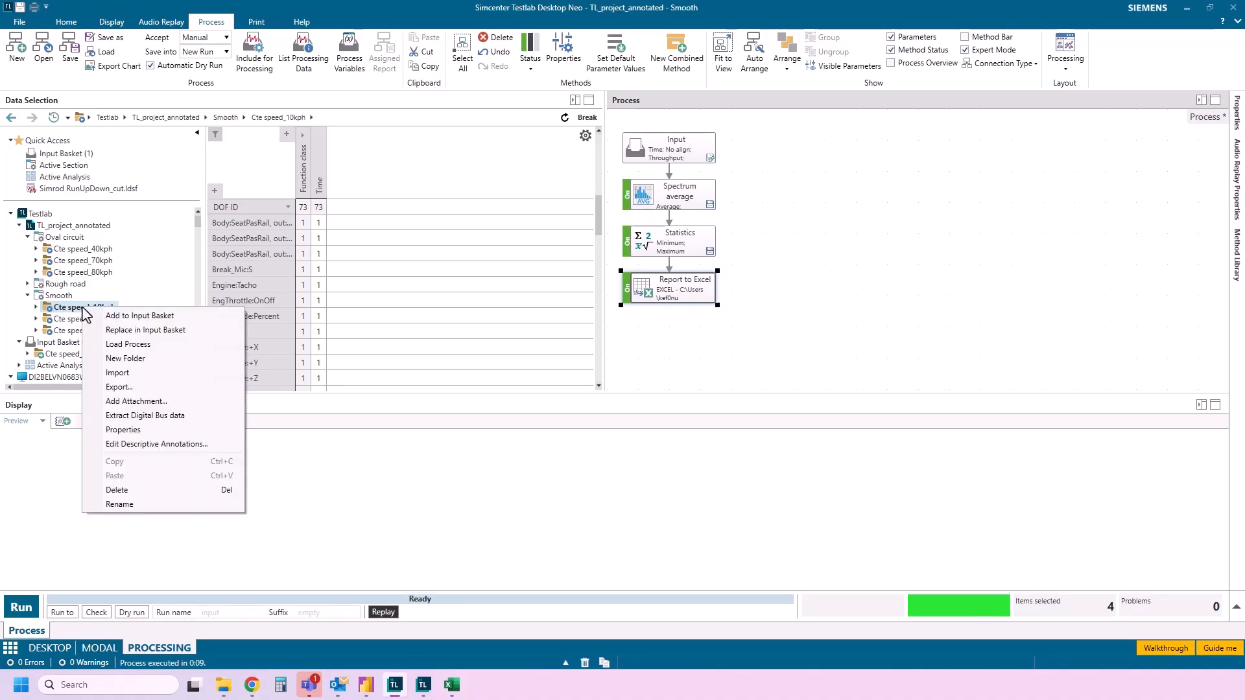
left_click(75, 318)
left_click(75, 318)
right_click(75, 319)
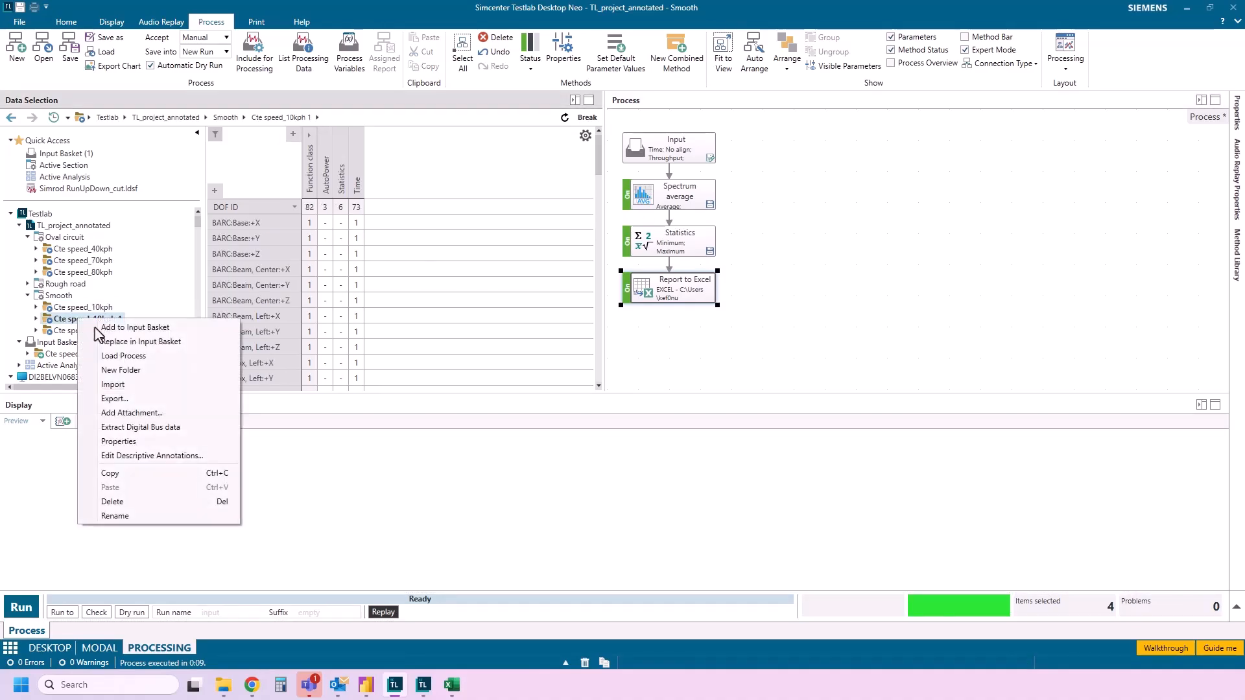
left_click(166, 503)
left_click(739, 387)
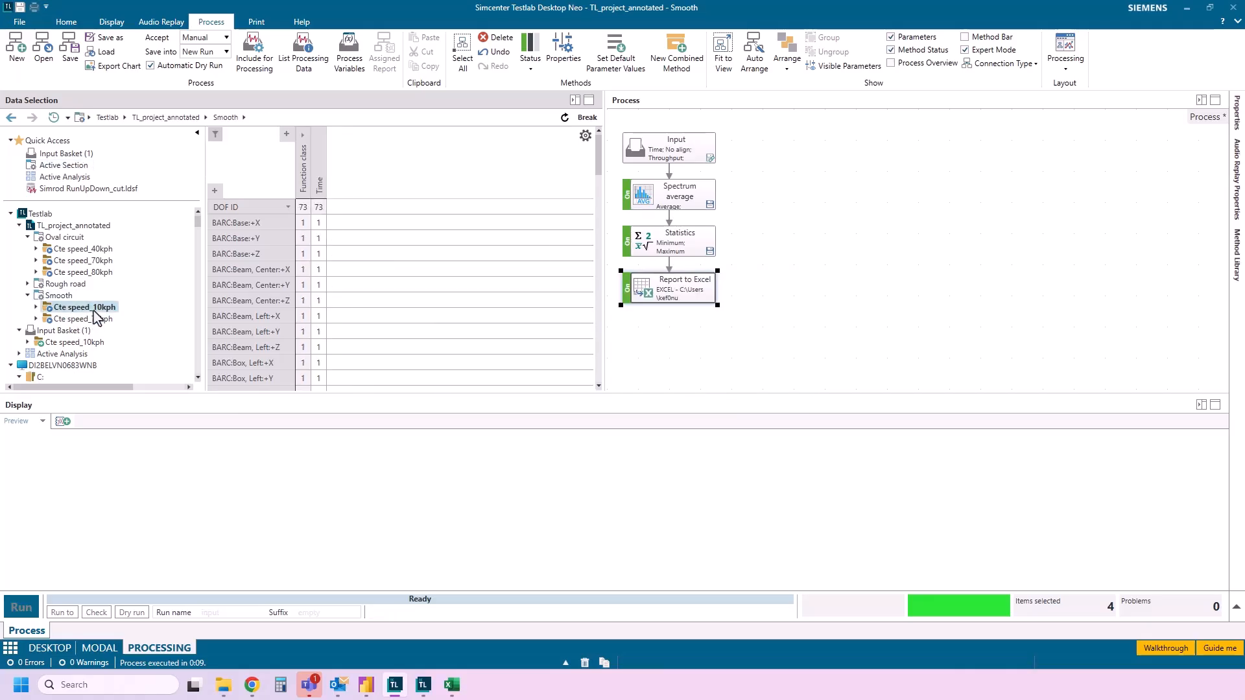
Replace the input basket contents with the Cte speed_10kph run and check the Report to Excel method's output directory and file naming.
right_click(93, 309)
left_click(152, 334)
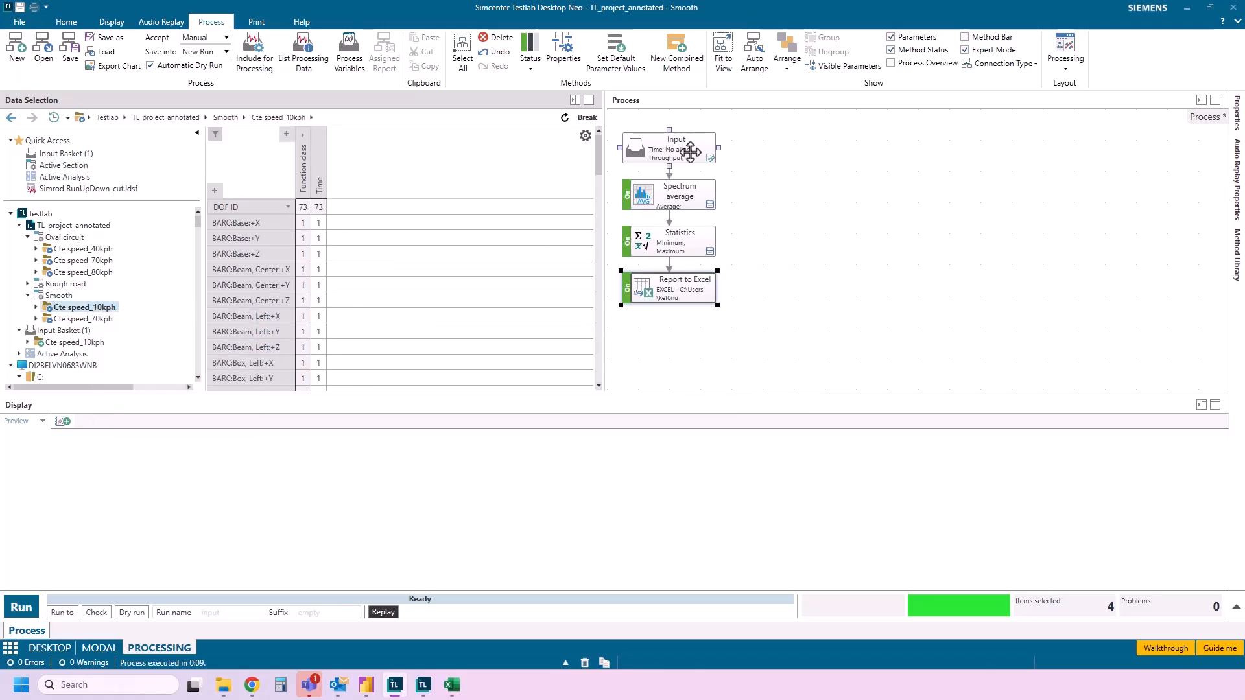
double_click(678, 285)
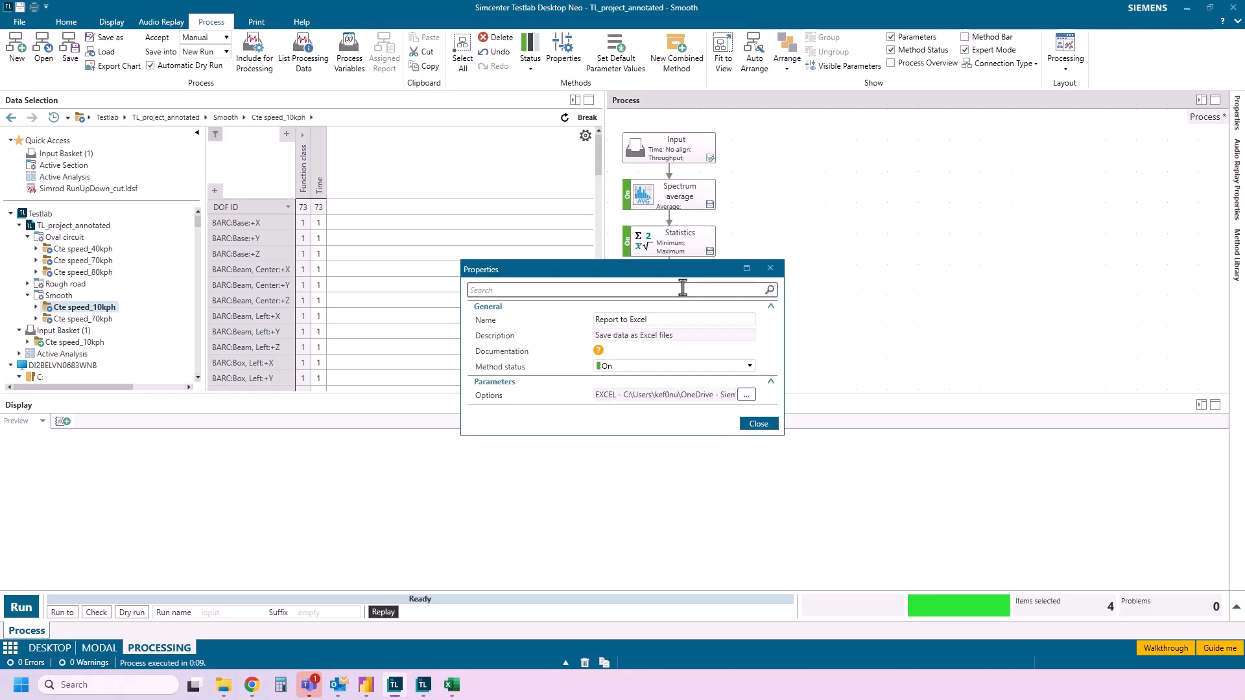
left_click(746, 394)
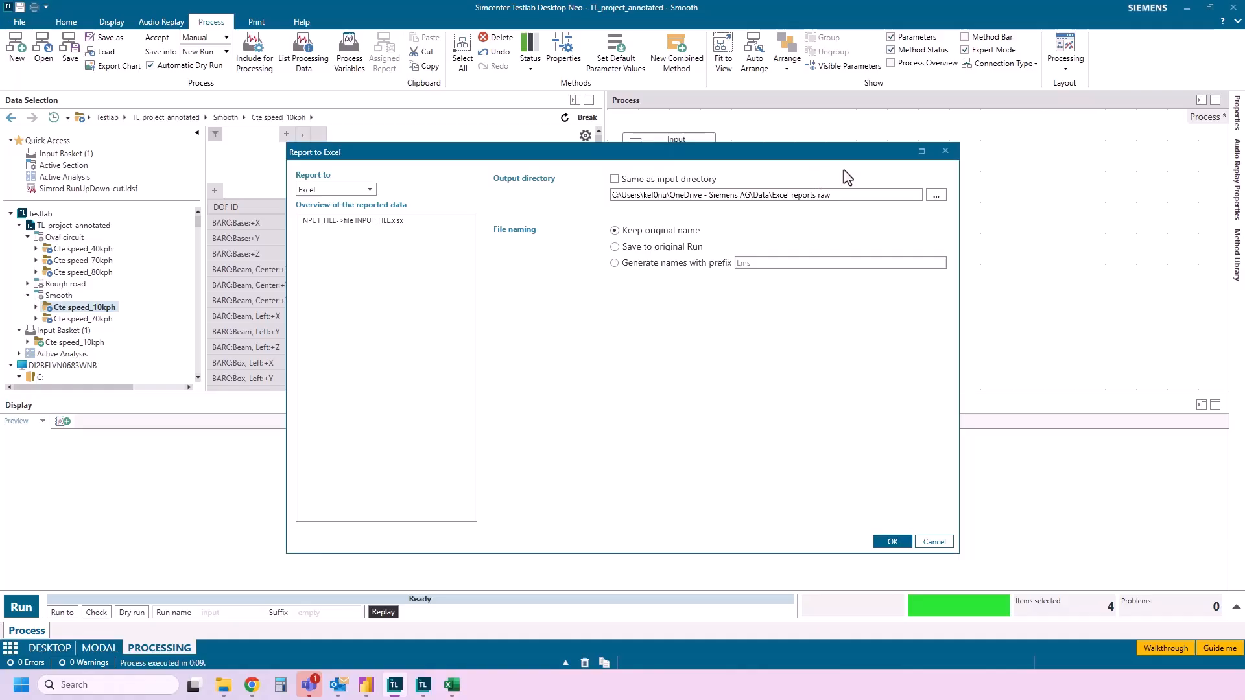
left_click(945, 151)
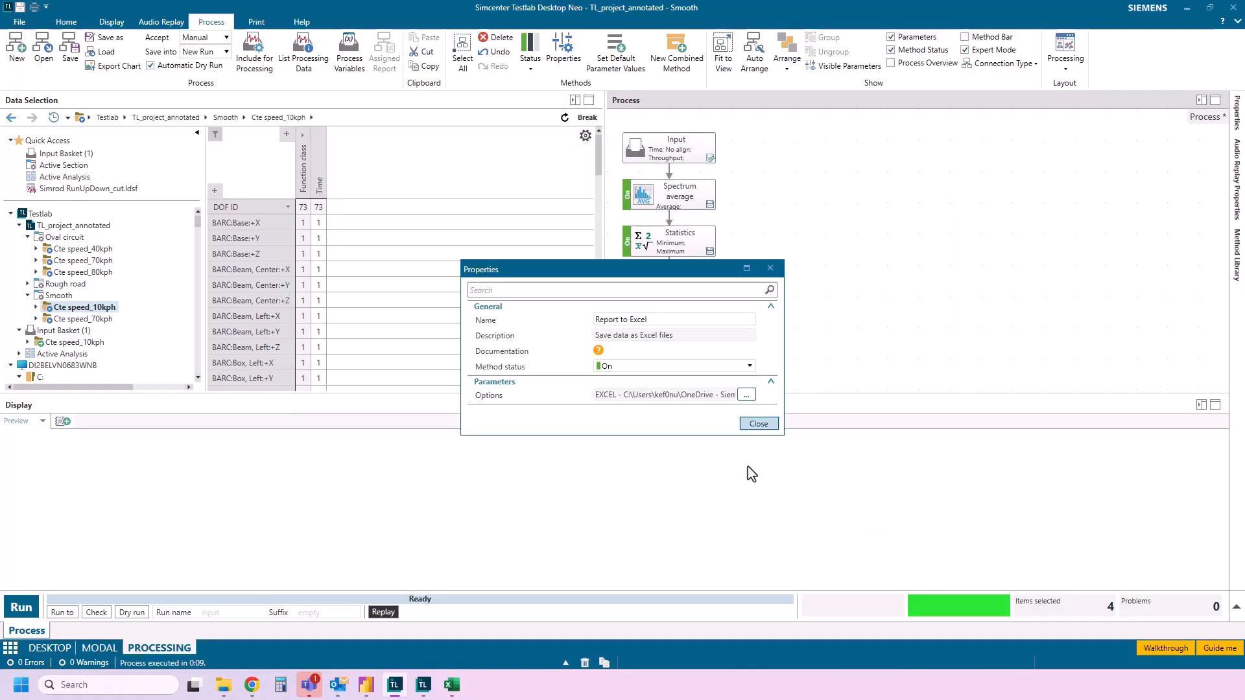
Close the Report to Excel properties and run the process on the Cte speed_10kph run.
left_click(755, 425)
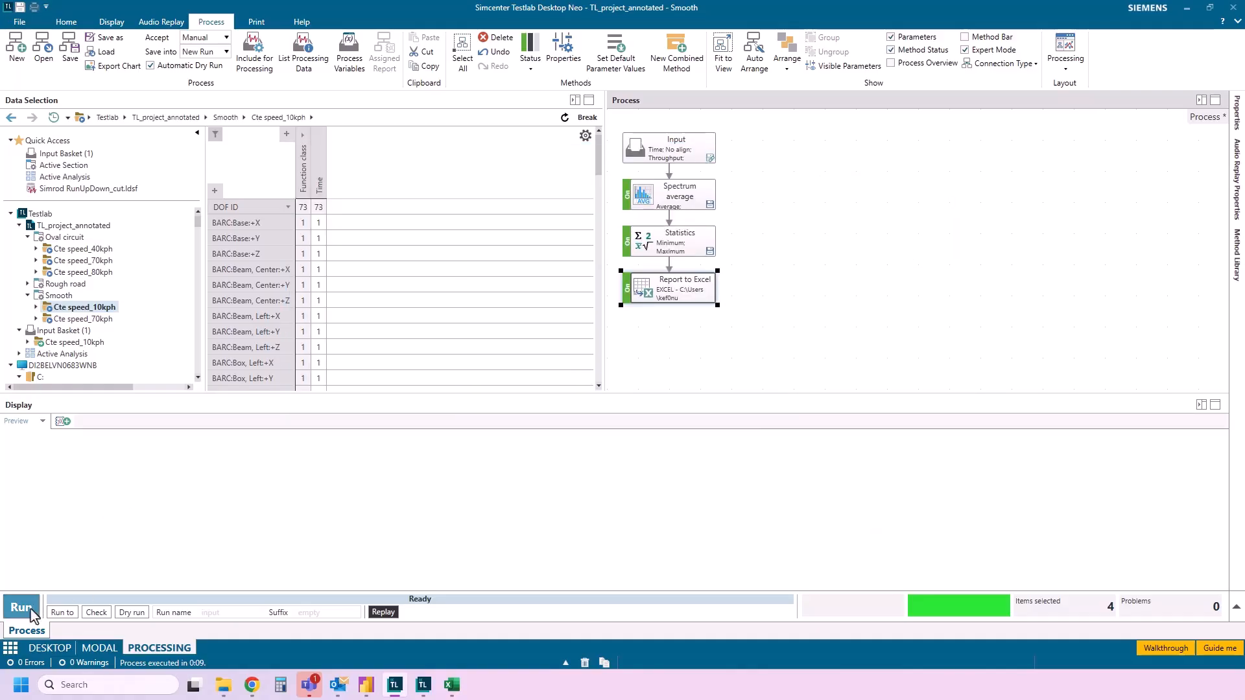
left_click(31, 611)
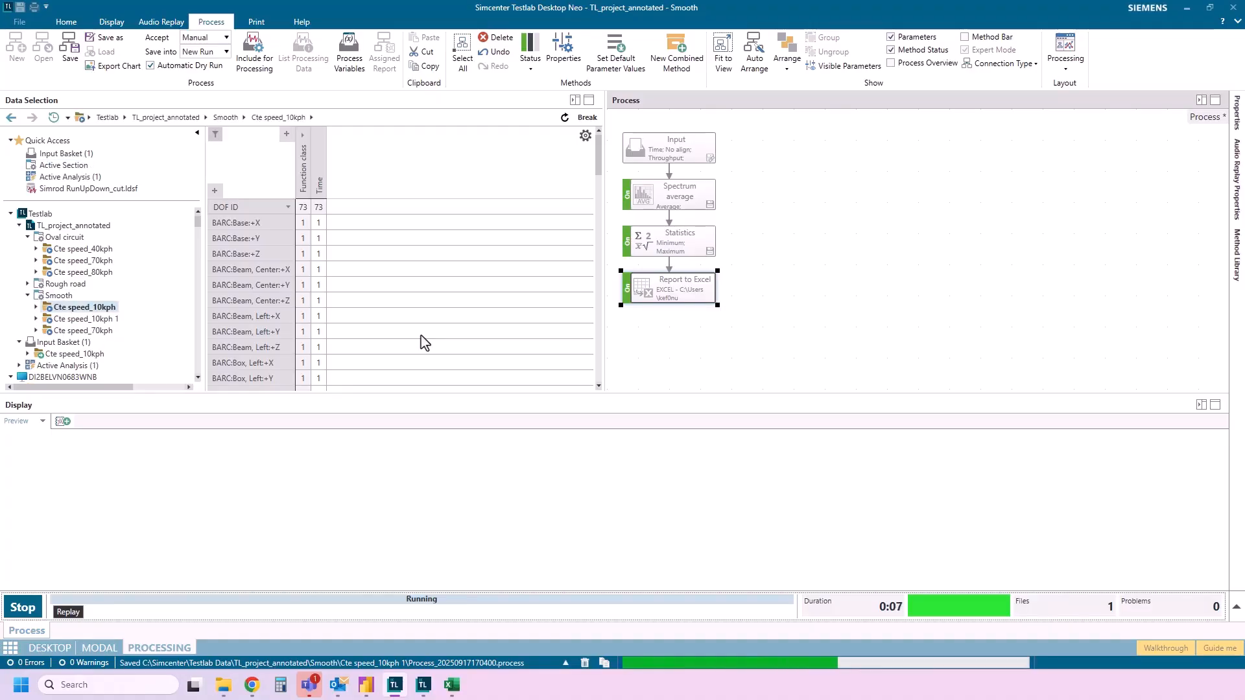
left_click(28, 607)
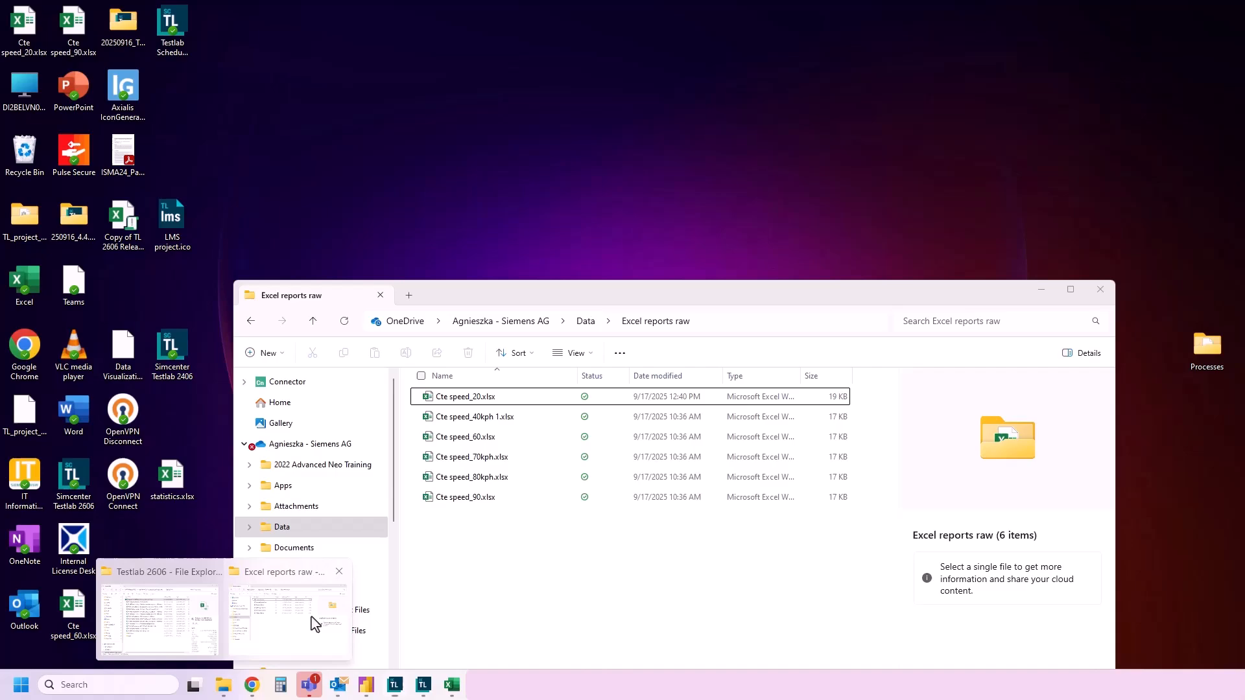
Check the Excel reports raw folder in File Explorer for the new report file, and switch to the Excel chart for a closer view.
left_click(305, 616)
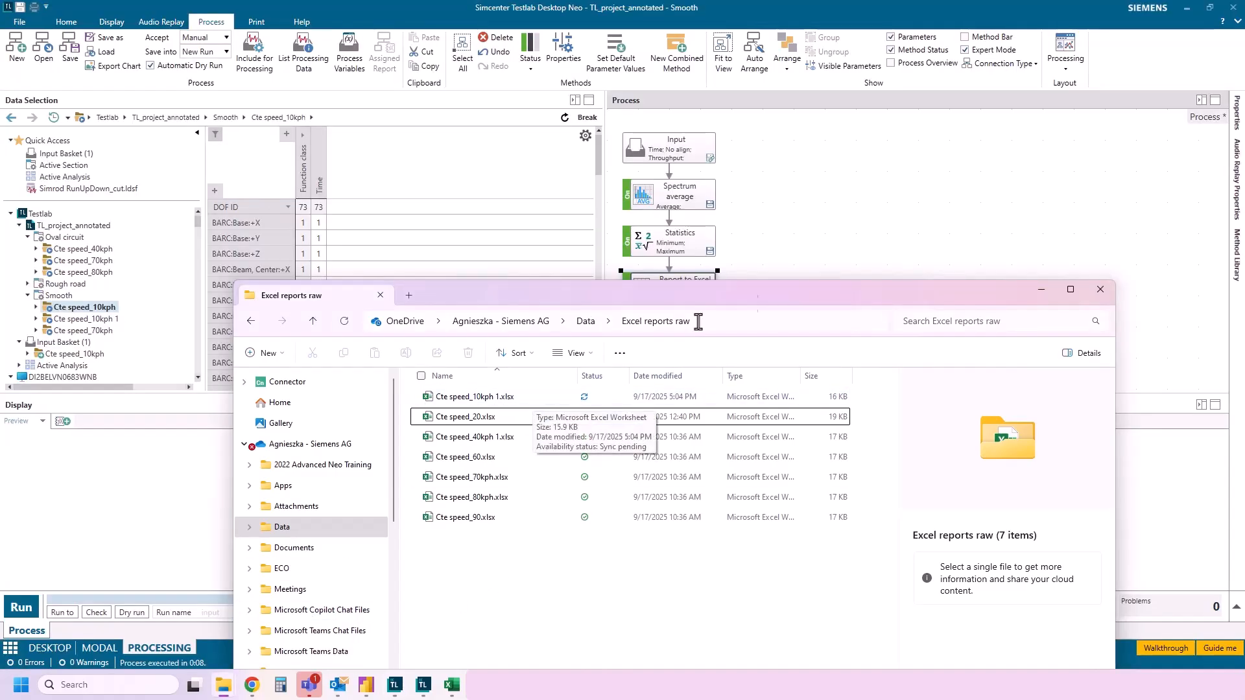
left_click_drag(694, 306, 674, 334)
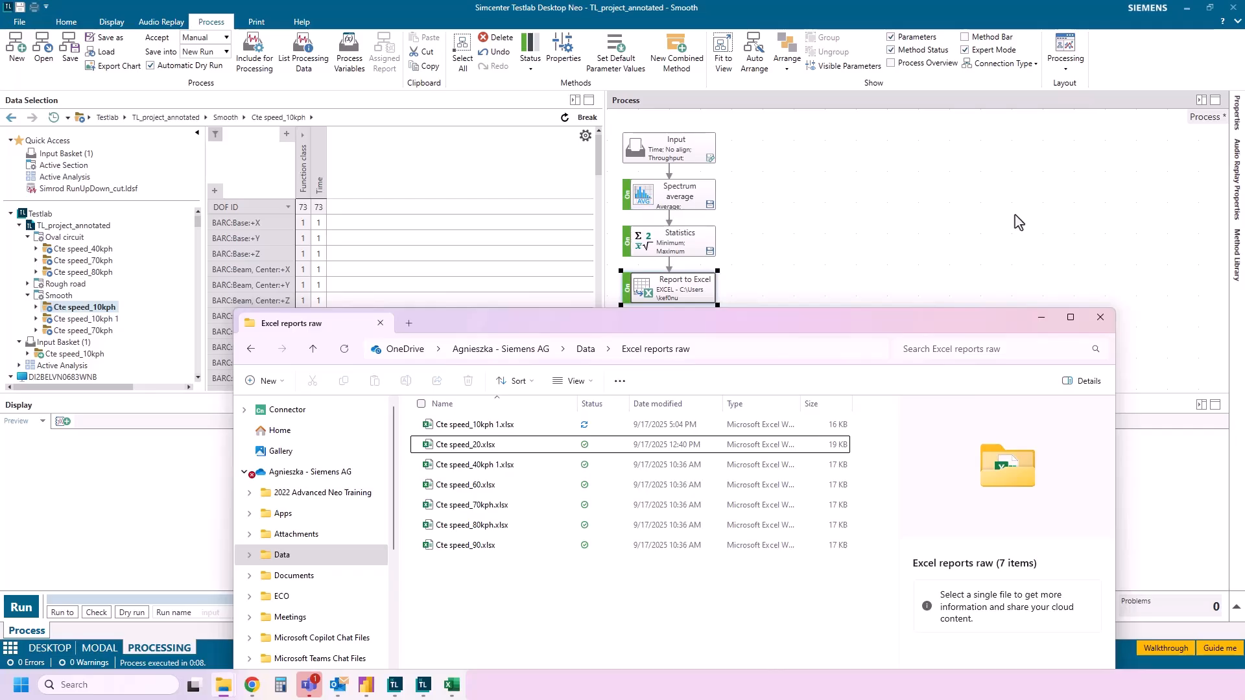
left_click(1187, 14)
left_click(830, 237)
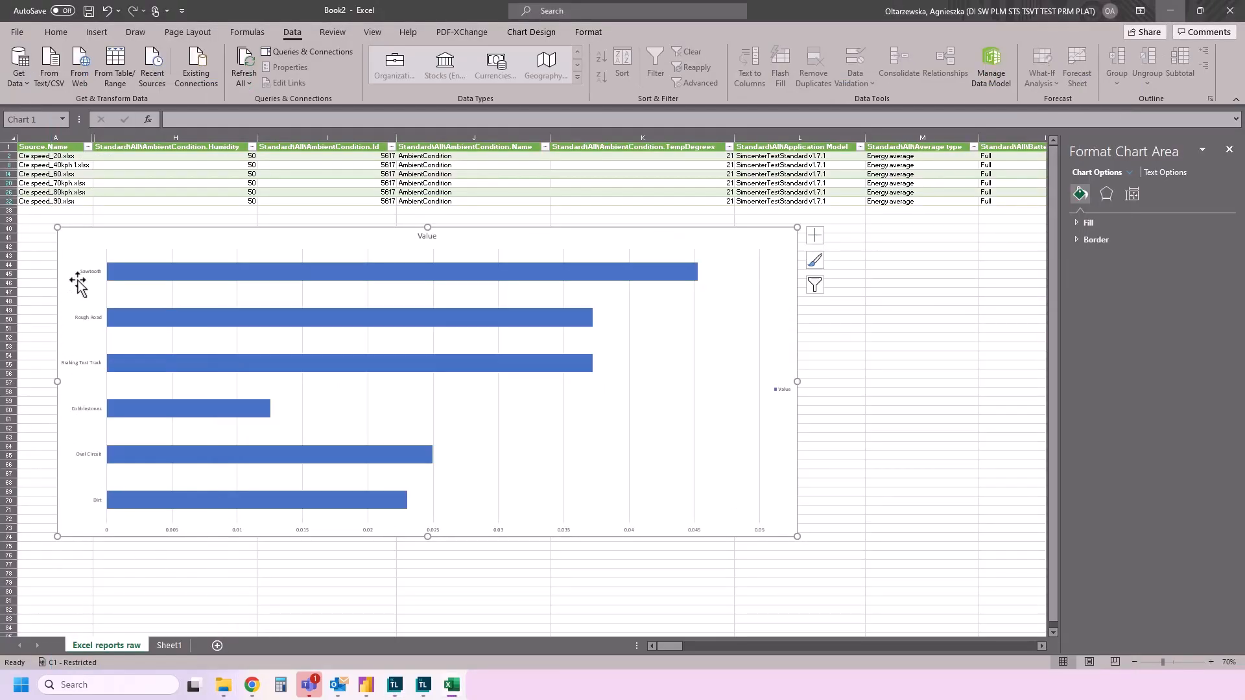
scroll(77, 281, "up", 1)
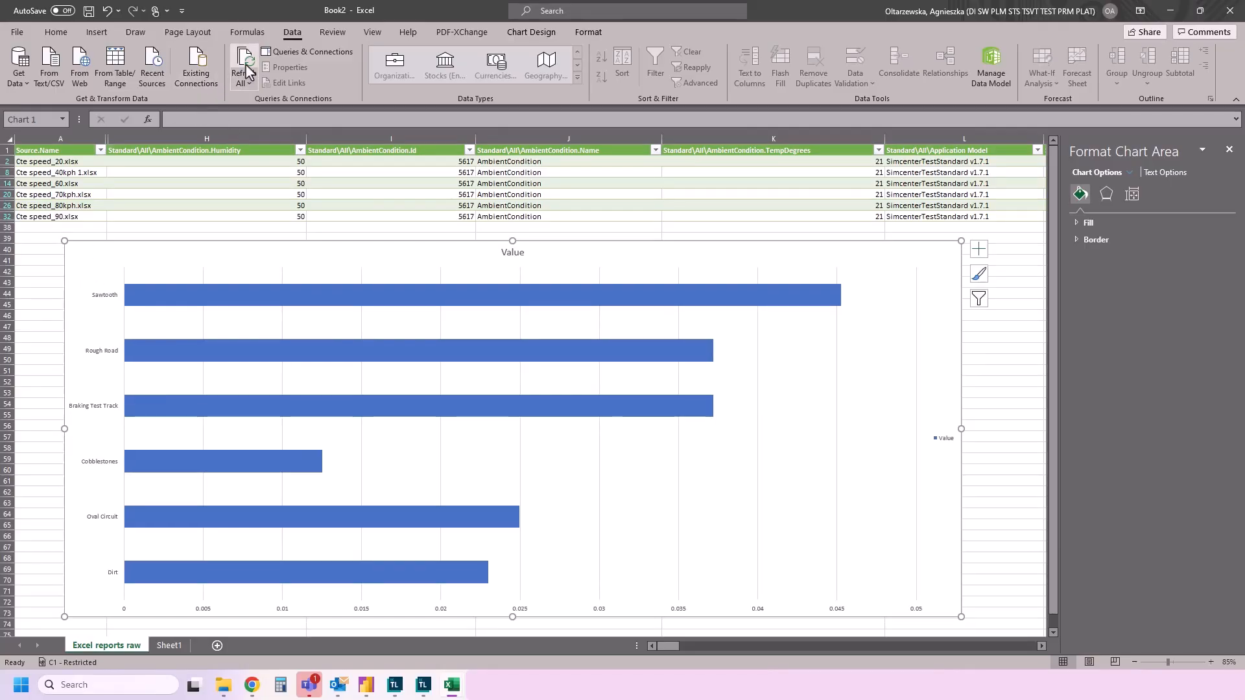
Switch to Simcenter Testlab and add the Operational Test.Road type attribute beside DOF ID for the Cte speed_10kph run, searching for "road".
left_click(417, 691)
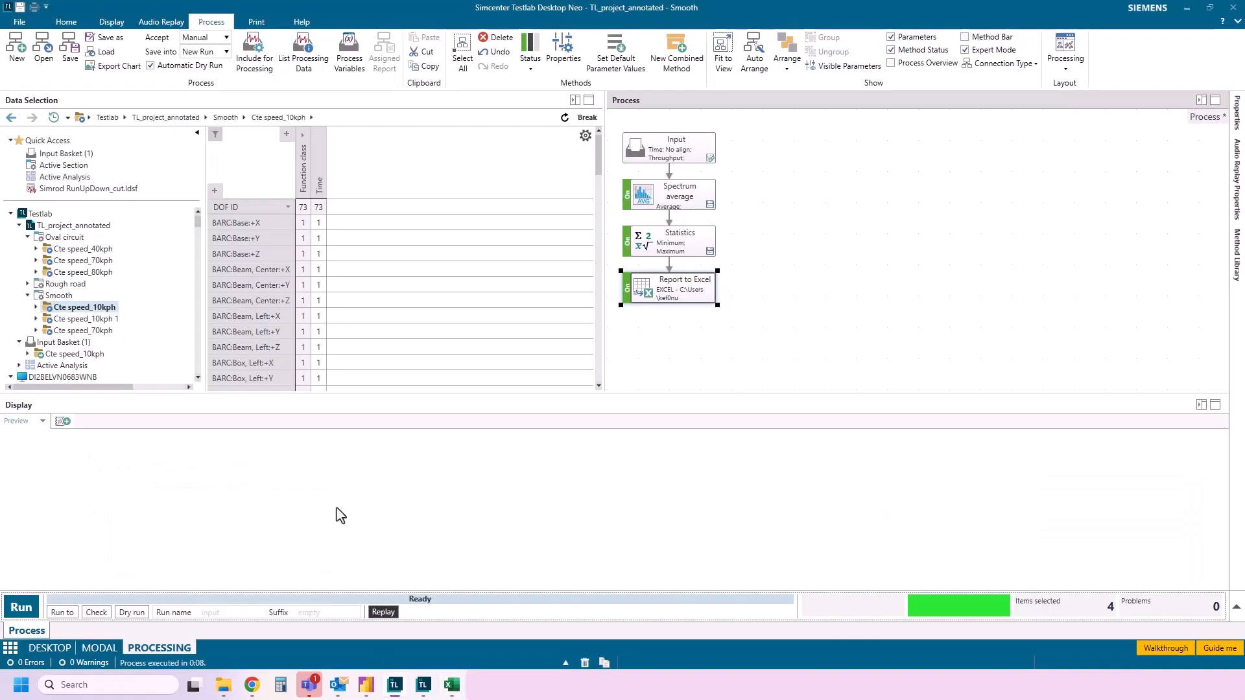
right_click(74, 313)
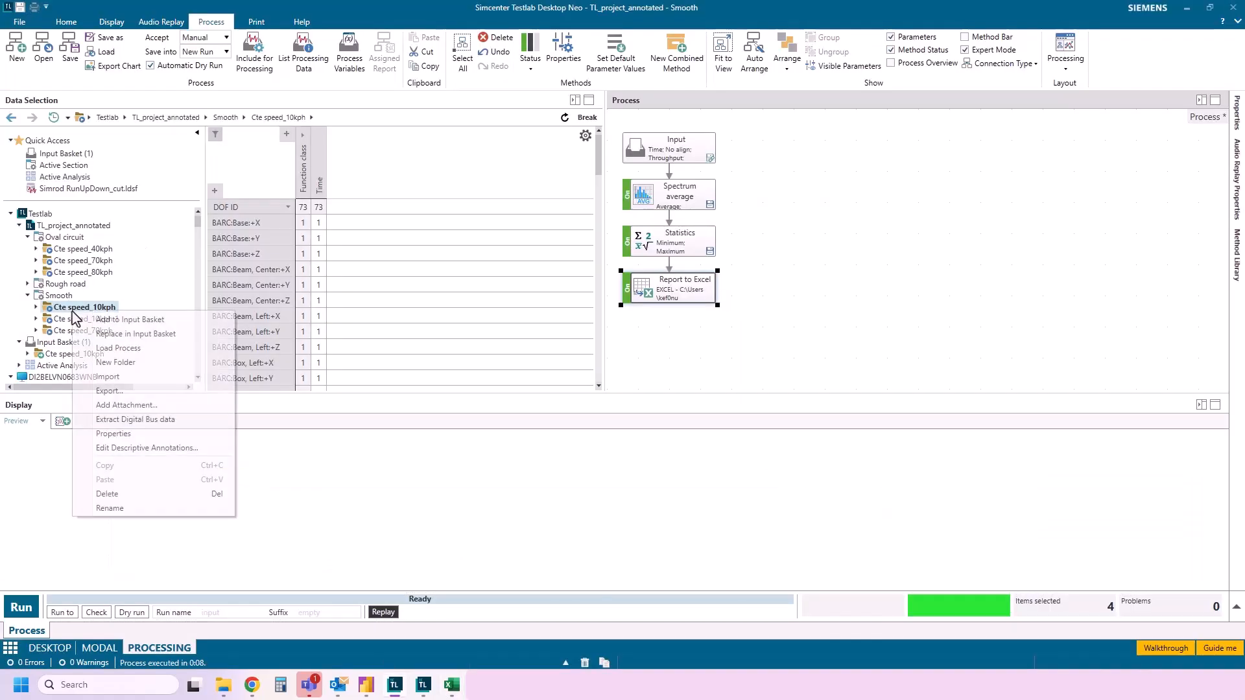
left_click(159, 190)
left_click(215, 191)
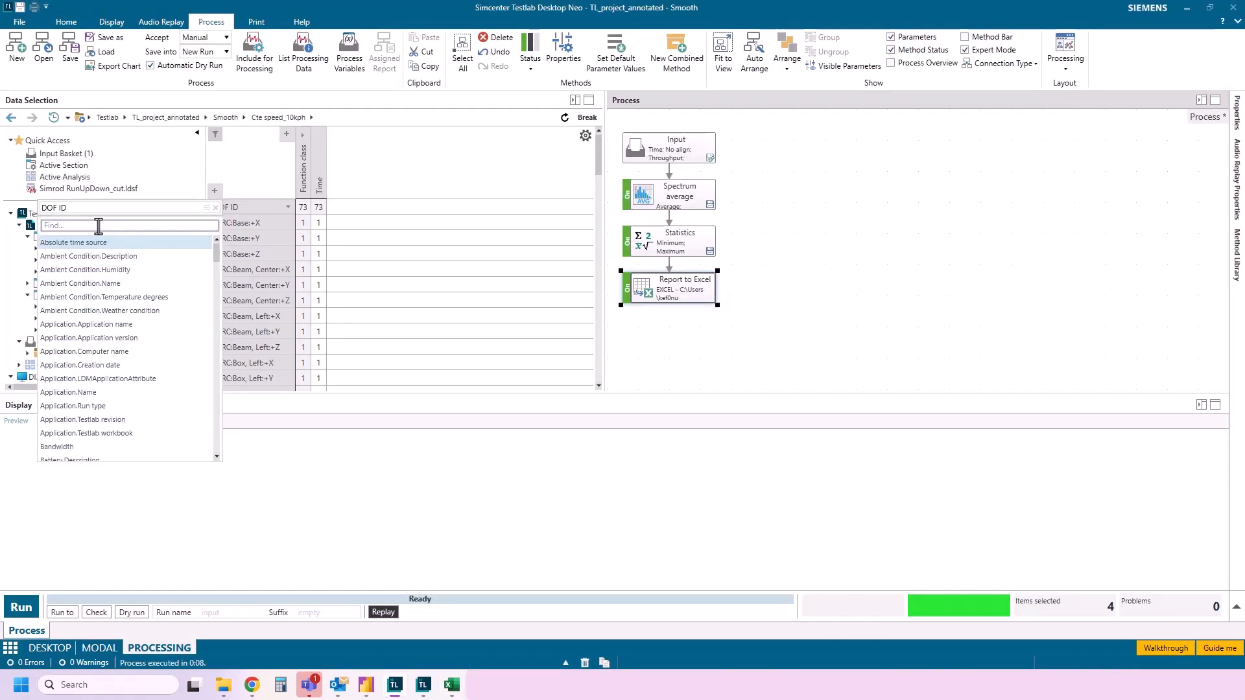
type("road")
left_click(186, 242)
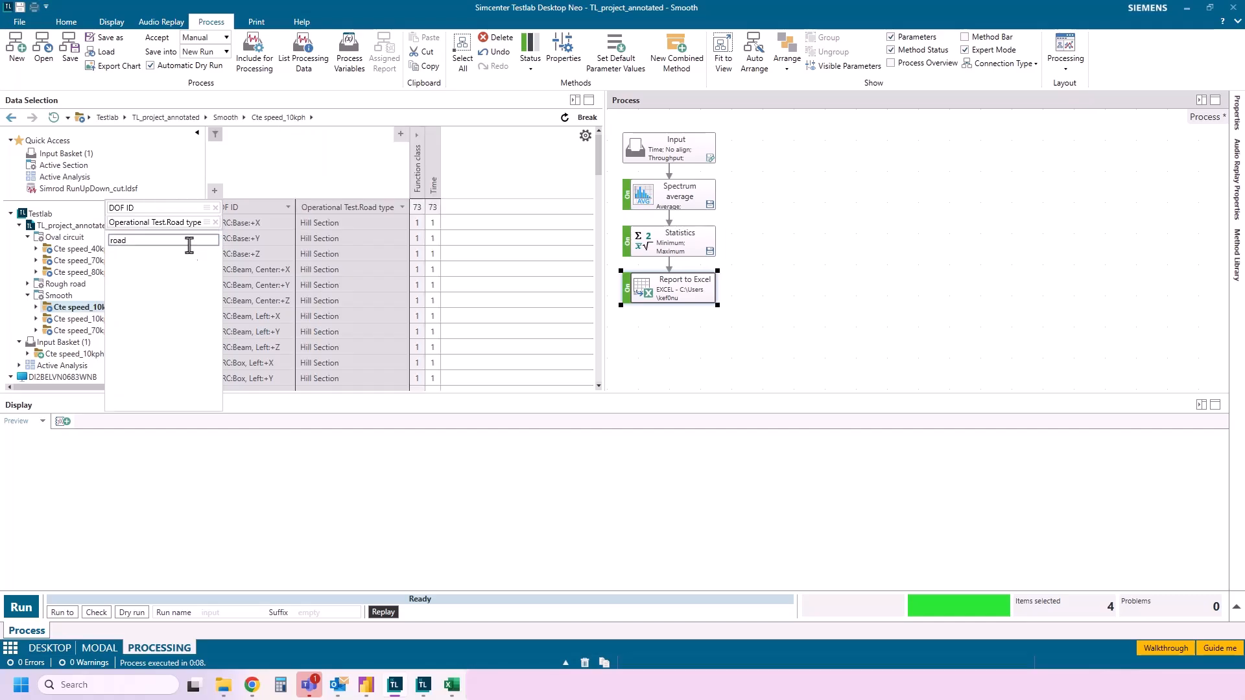
Return to the Excel workbook and refresh all data sources to include the newly processed run in the table and chart.
left_click(1192, 17)
left_click(1186, 9)
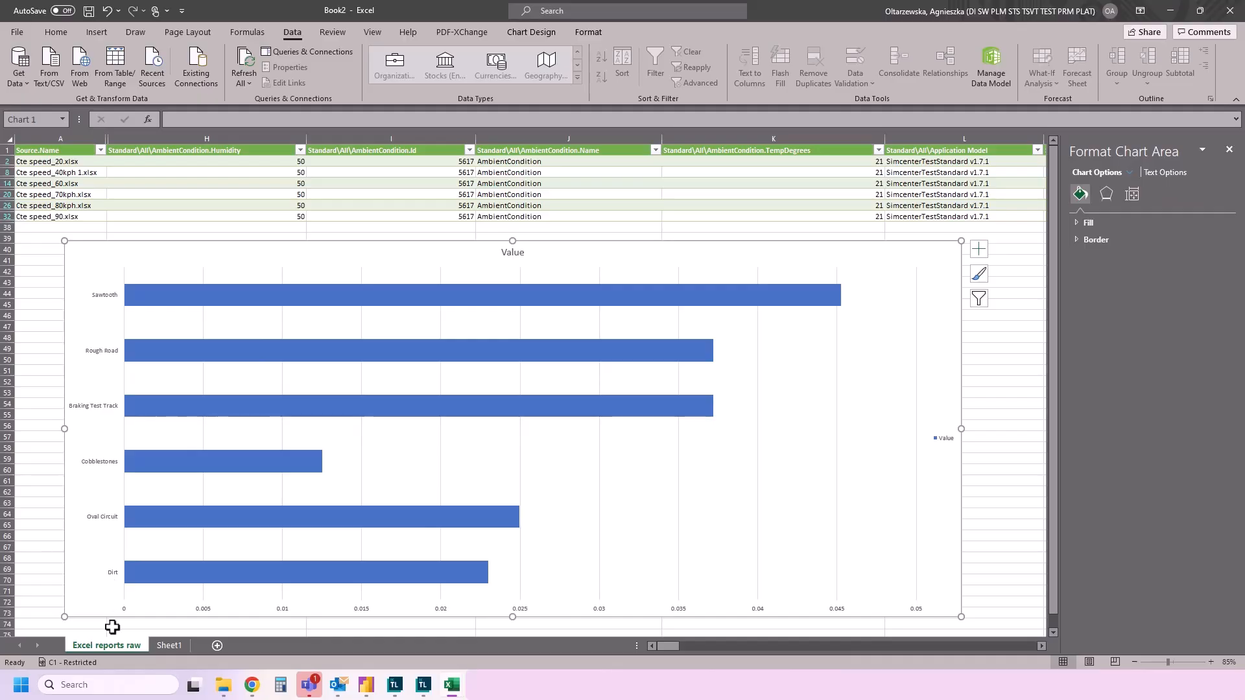
left_click(246, 65)
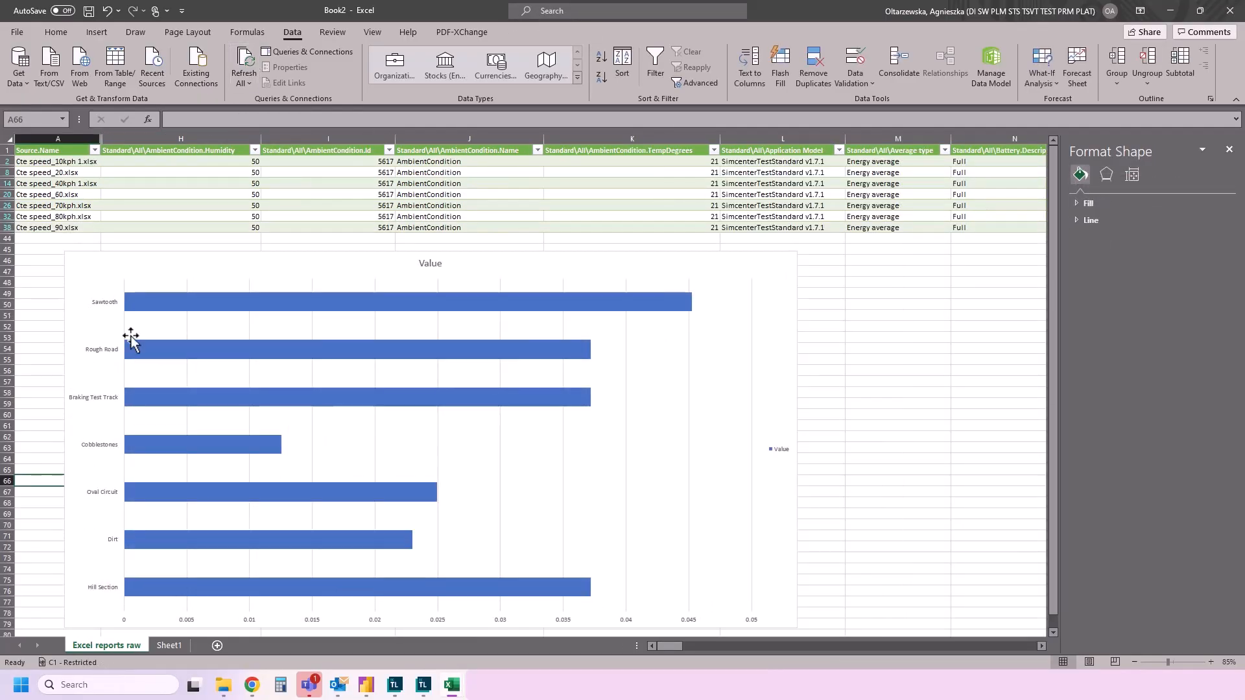